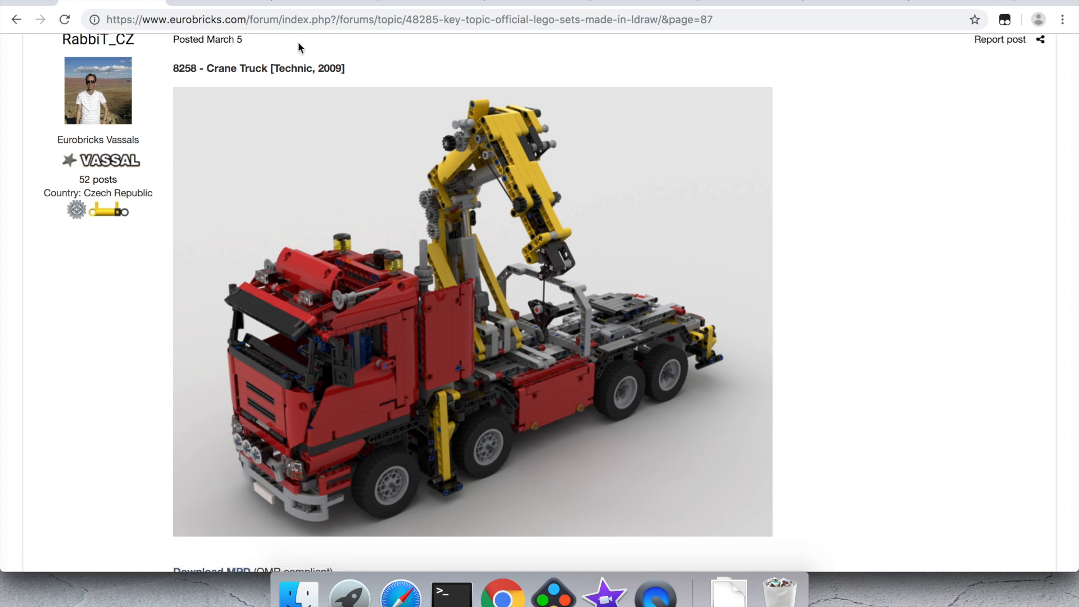
Step: Leave the Eurobricks topic and switch to the LDraw forum thread with the Pirate Roller Coaster render
left_click(242, 19)
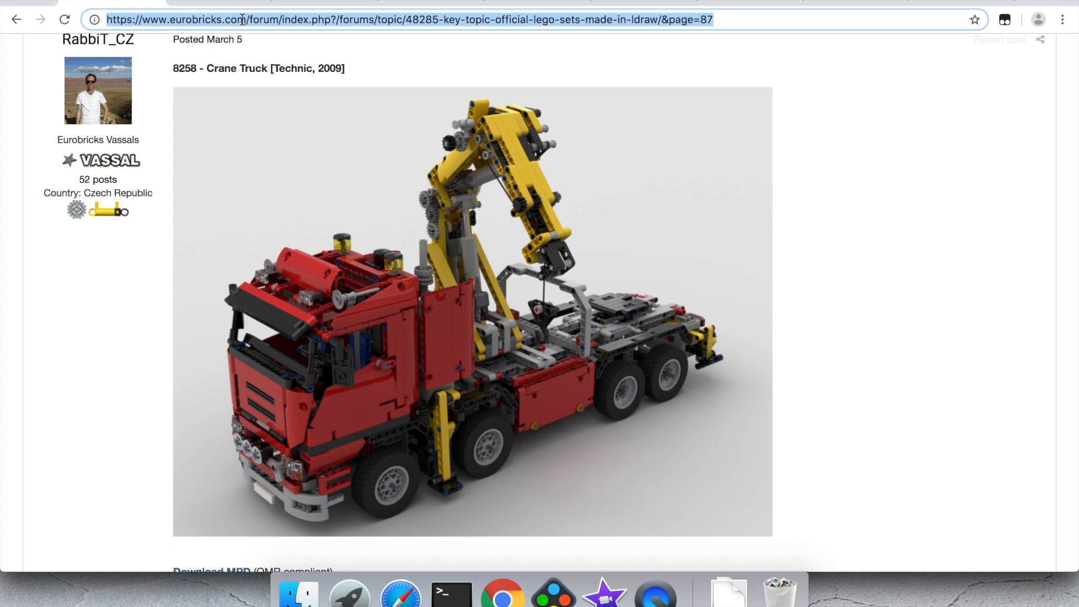
left_click(150, 236)
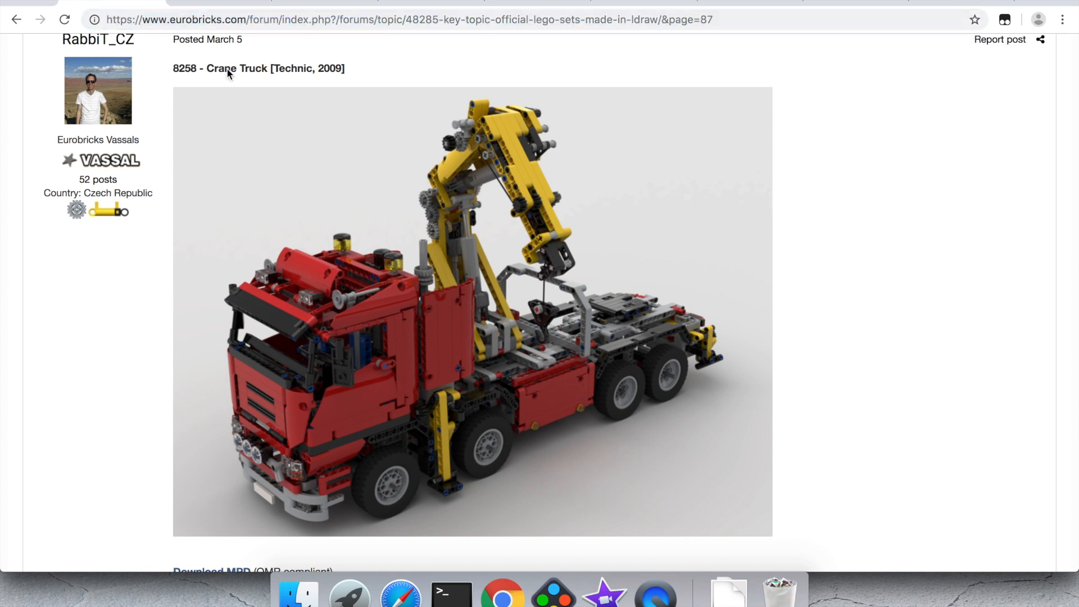
scroll(228, 73, "down", 2)
left_click(248, 3)
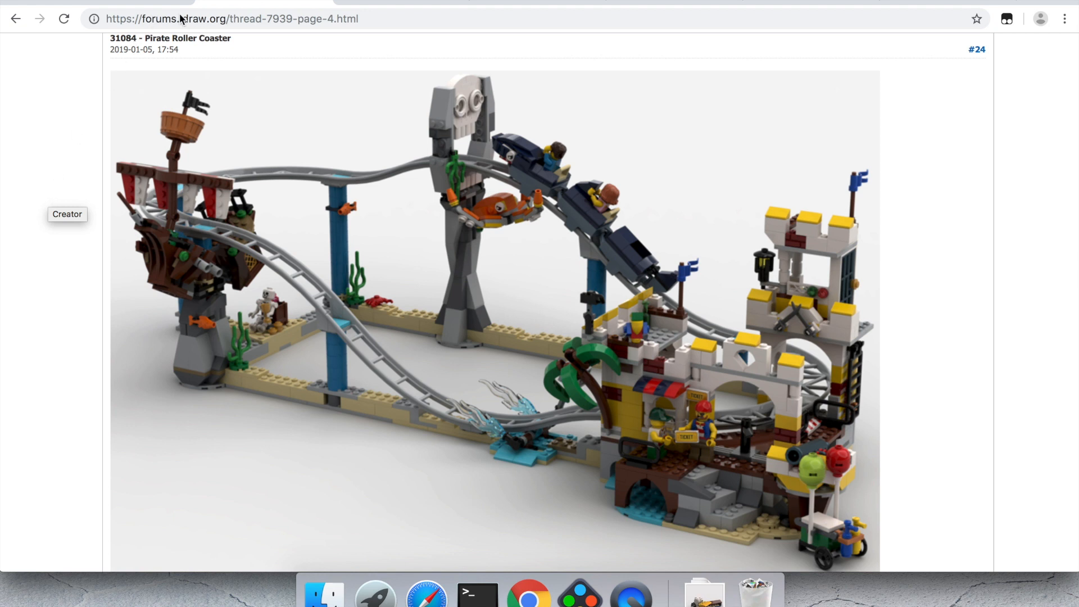
Step: Scroll through the roller coaster images in the LDraw thread, then switch to the omr.ldraw.org home page
scroll(85, 315, "down", 10)
scroll(86, 315, "down", 5)
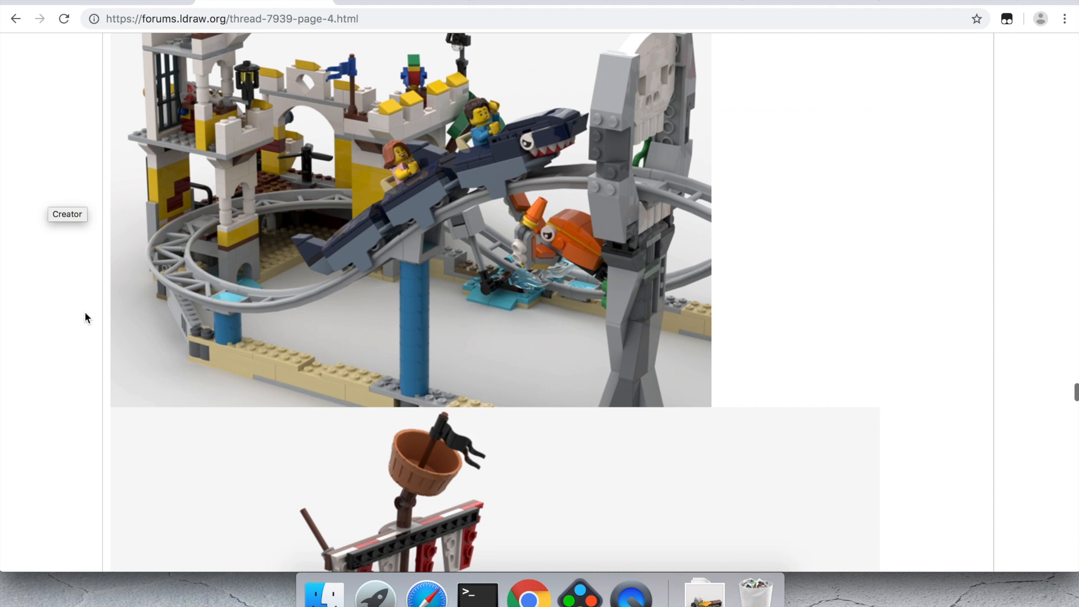
scroll(85, 315, "down", 8)
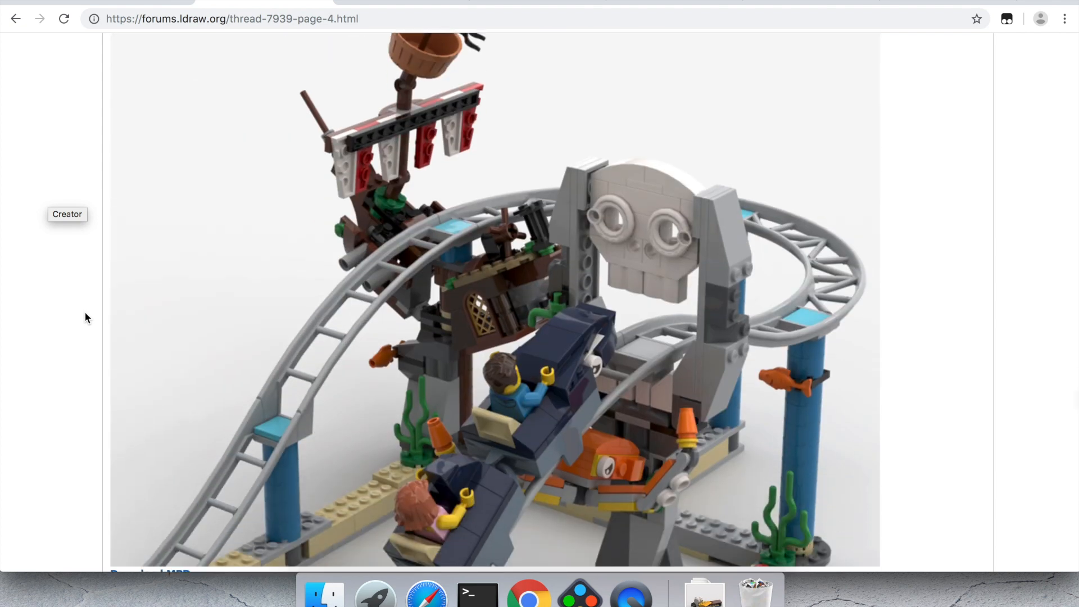
scroll(85, 319, "down", 5)
scroll(86, 318, "down", 6)
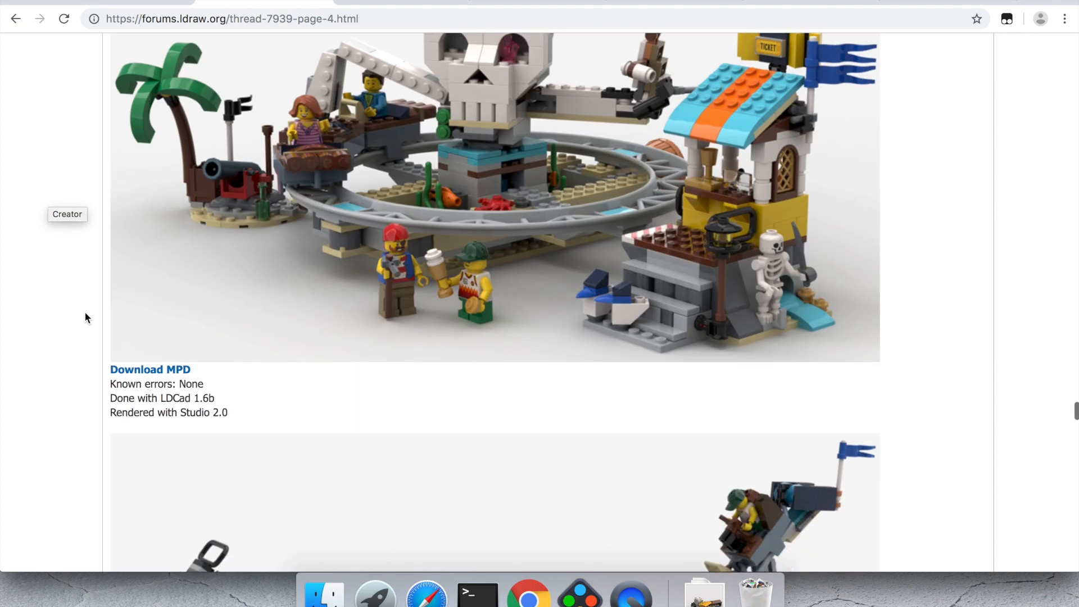
scroll(85, 318, "down", 7)
scroll(85, 318, "down", 7)
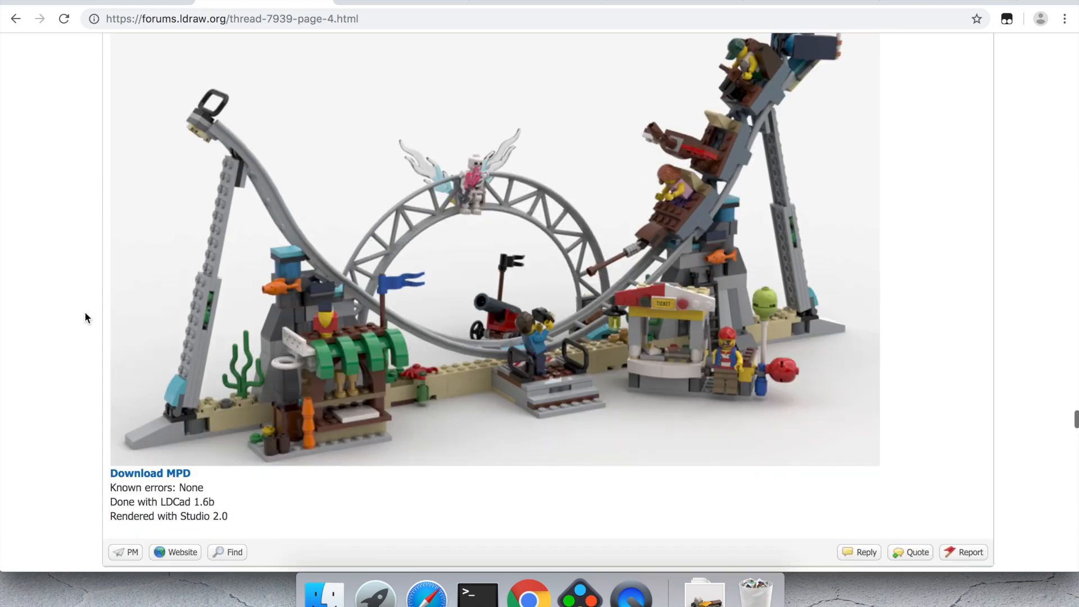
scroll(86, 318, "down", 9)
scroll(86, 318, "down", 12)
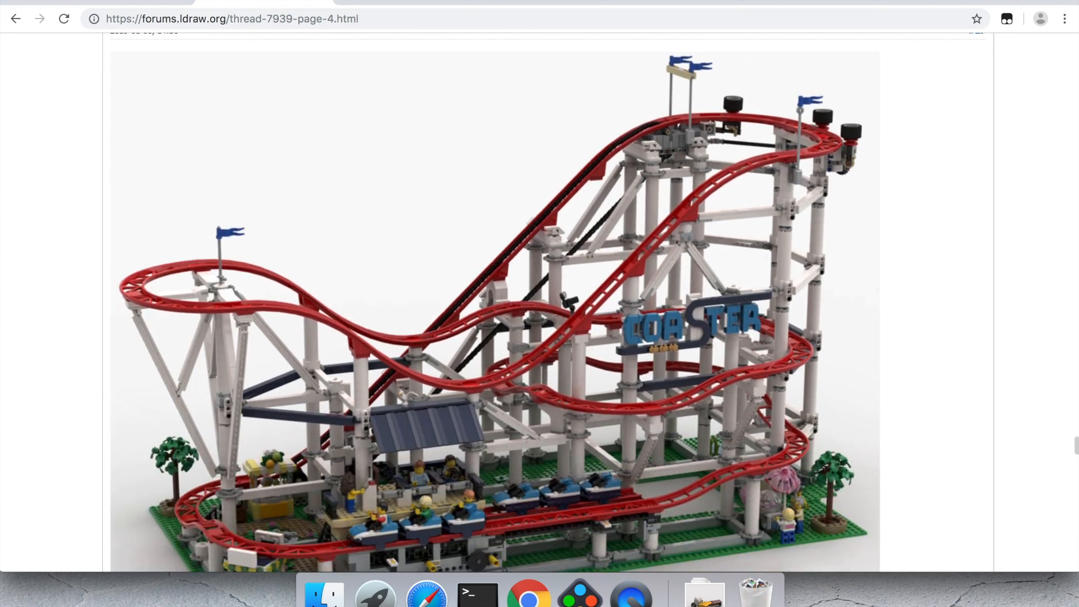
left_click(399, 3)
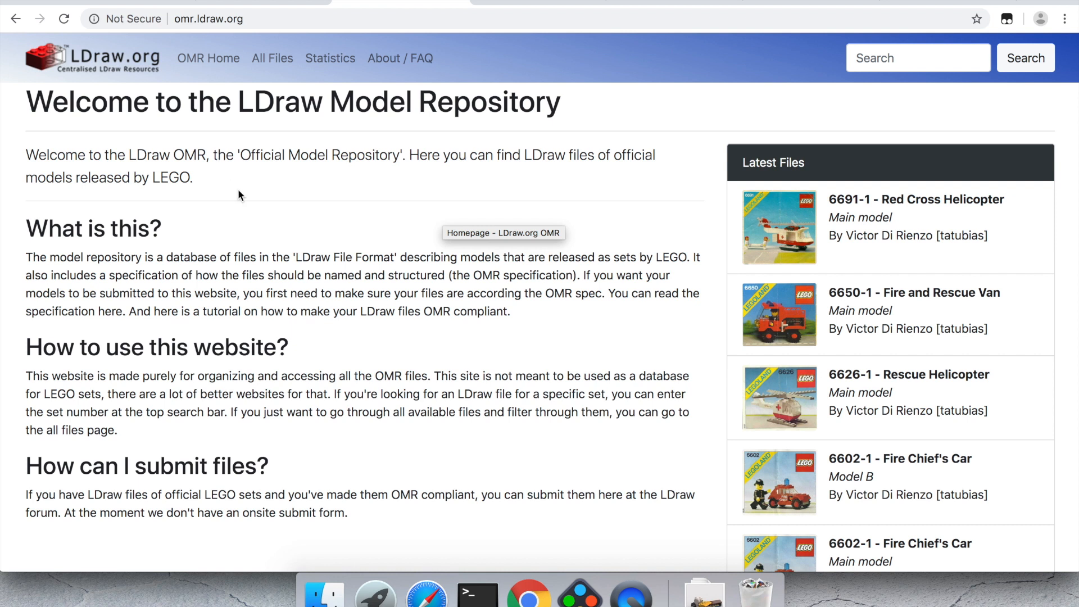
Step: Read through the OMR Specification article, then move on to the LDraw third-party software page
left_click(541, 2)
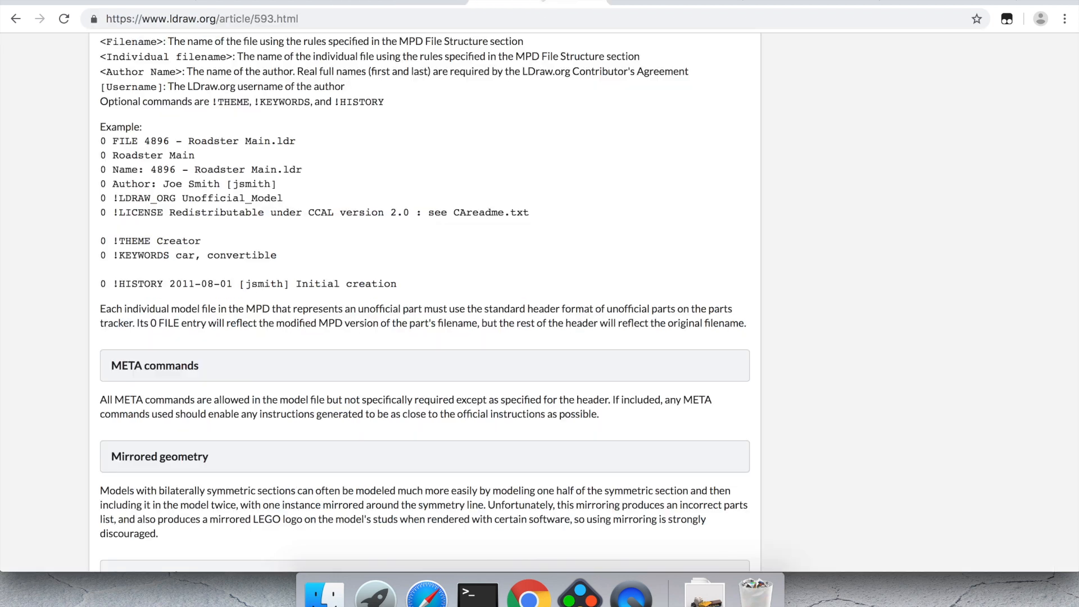
scroll(508, 169, "up", 15)
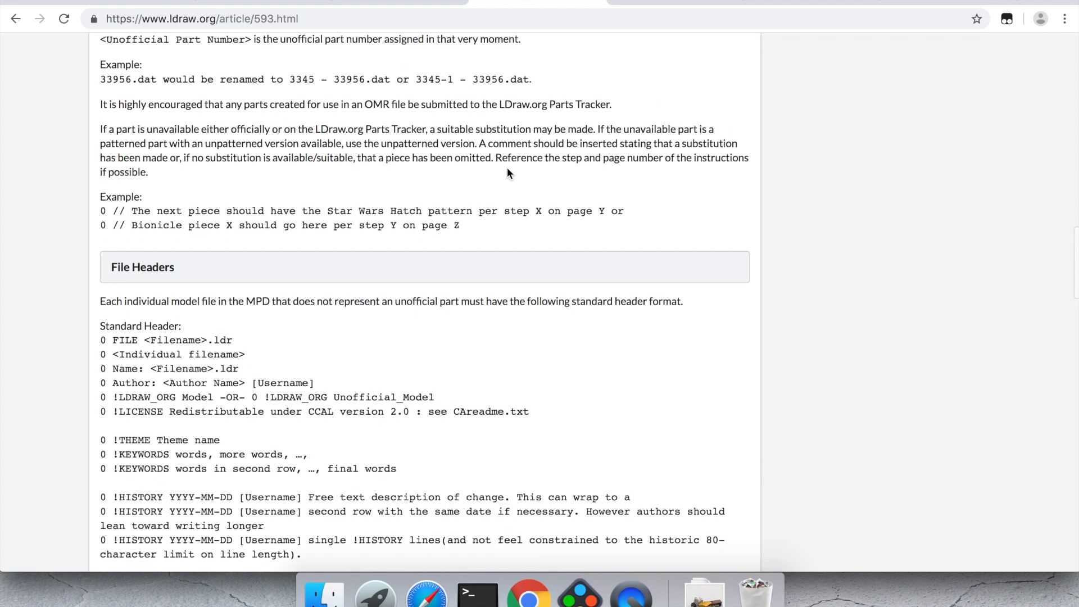
scroll(507, 168, "up", 10)
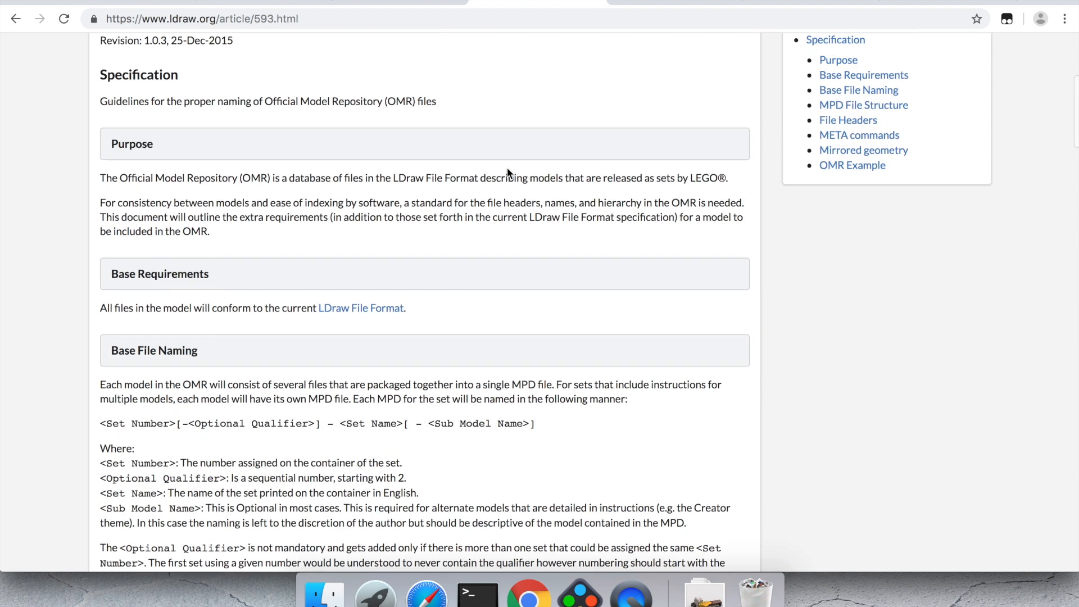
scroll(507, 168, "up", 4)
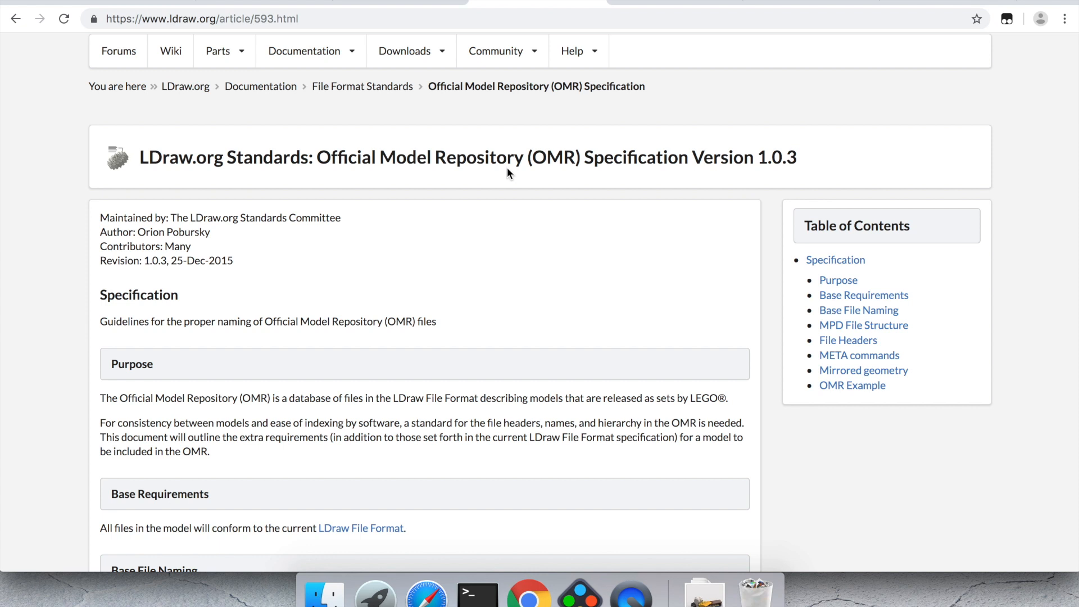
scroll(502, 208, "down", 6)
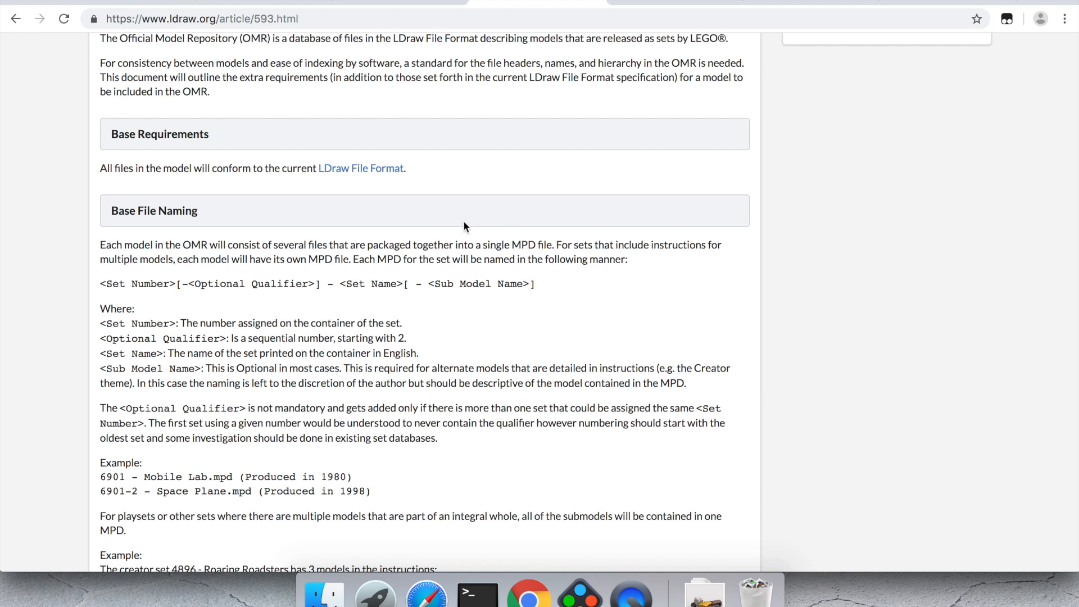
key("ctrl+Tab")
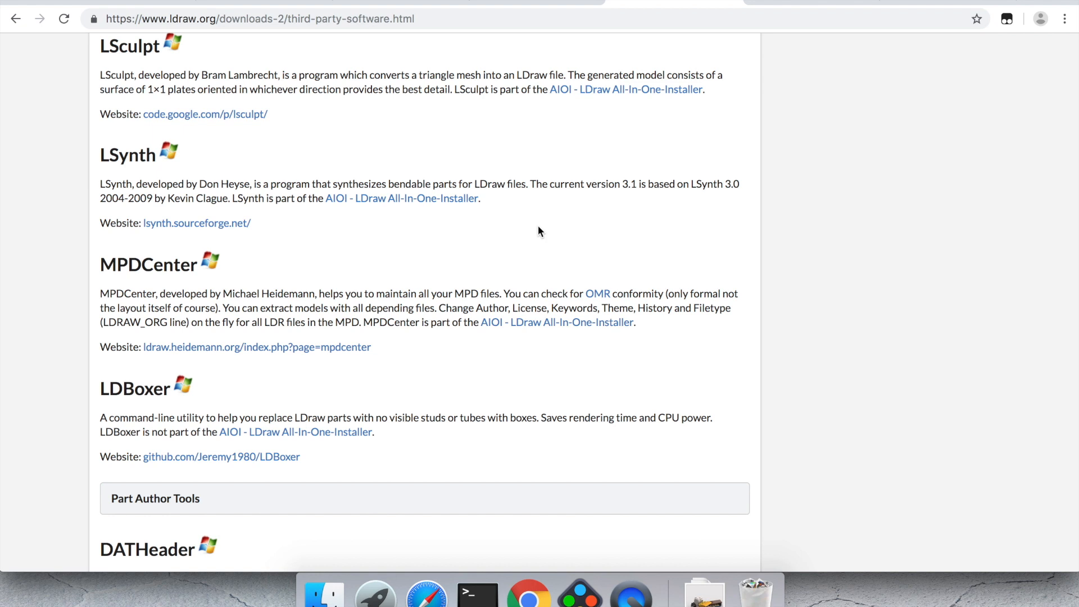
Step: Load brickhub.org in a new browser tab
key("super+t")
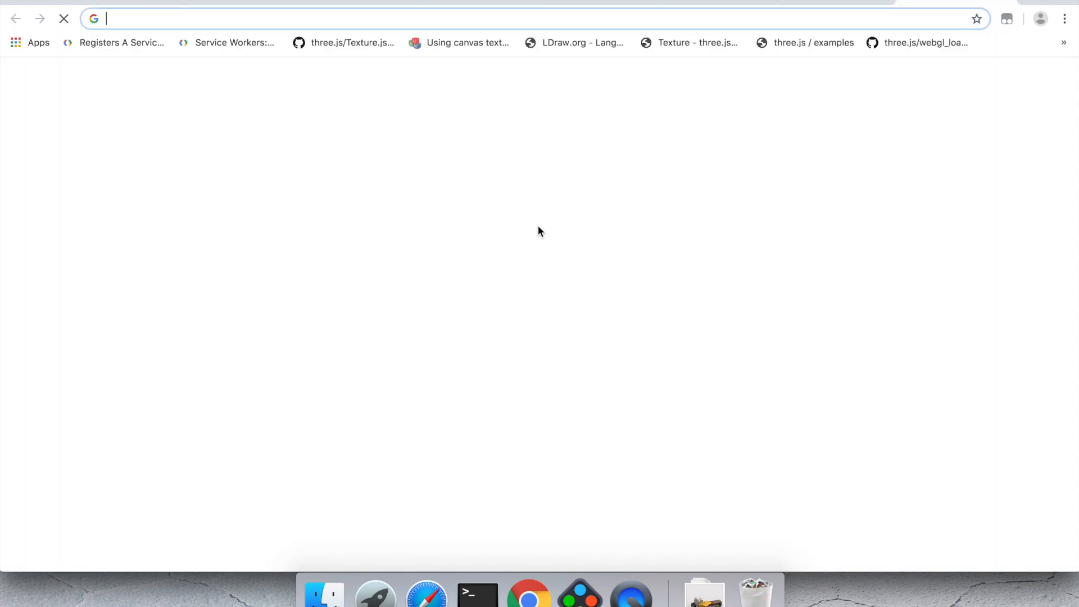
type("bri")
key("Return")
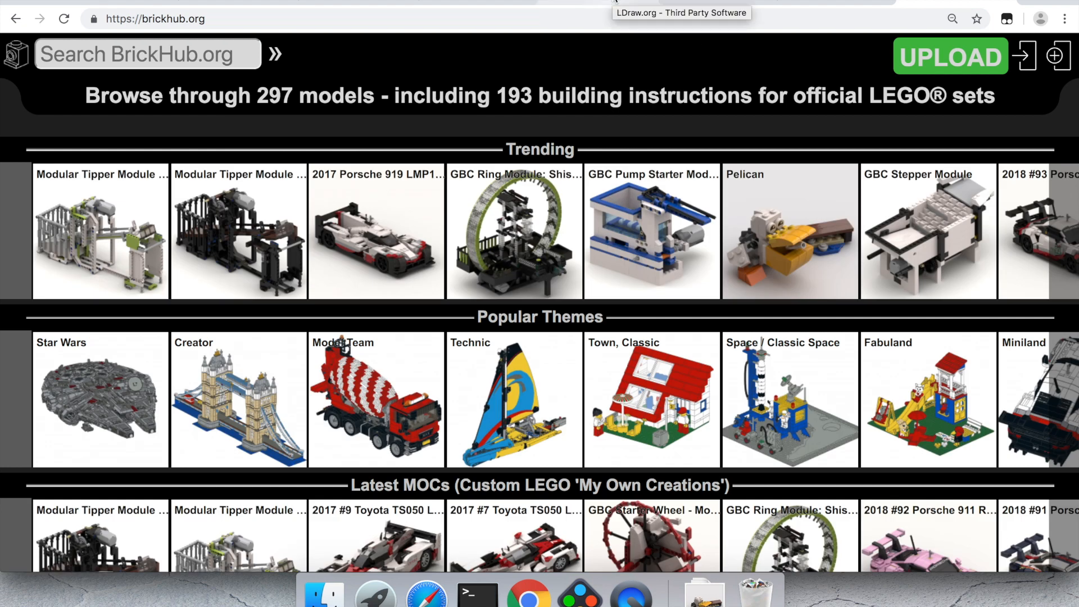
Step: Return to the LDraw forum Creator thread and scroll back to its top
left_click(241, 2)
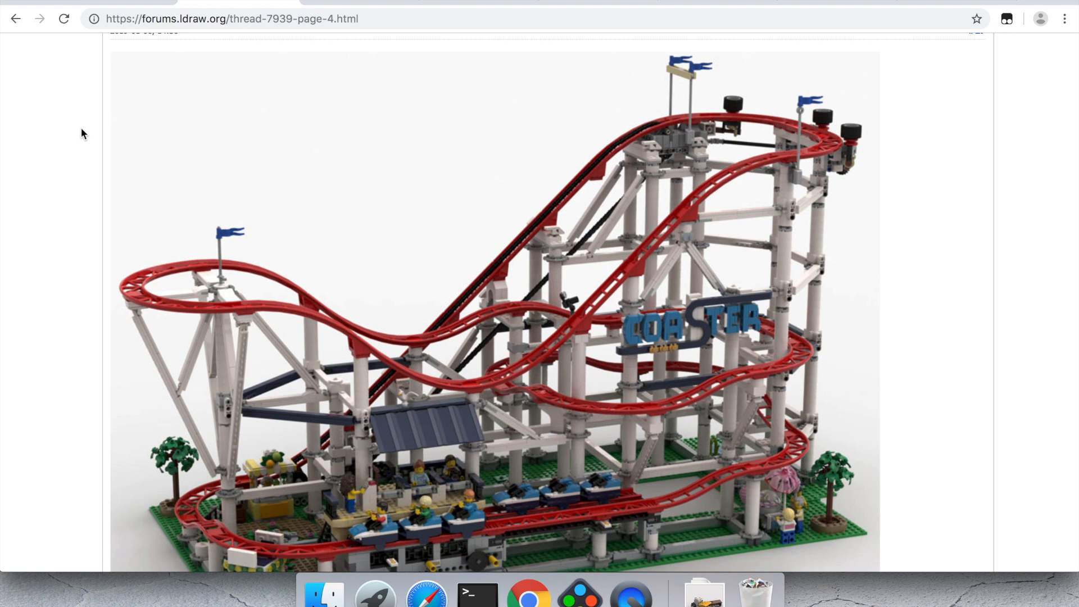
scroll(82, 130, "down", 10)
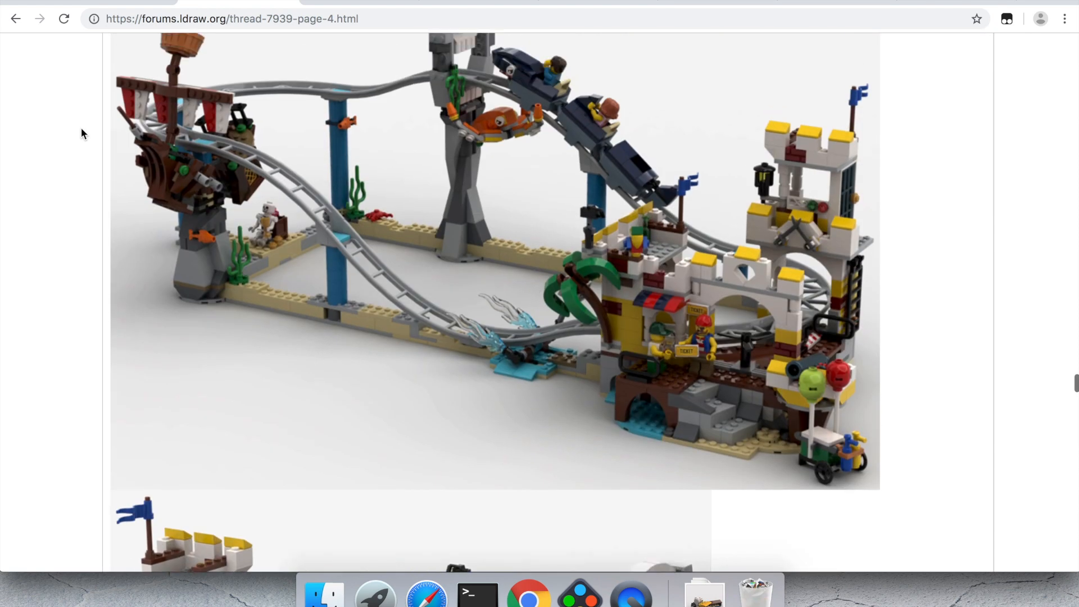
scroll(81, 133, "up", 3)
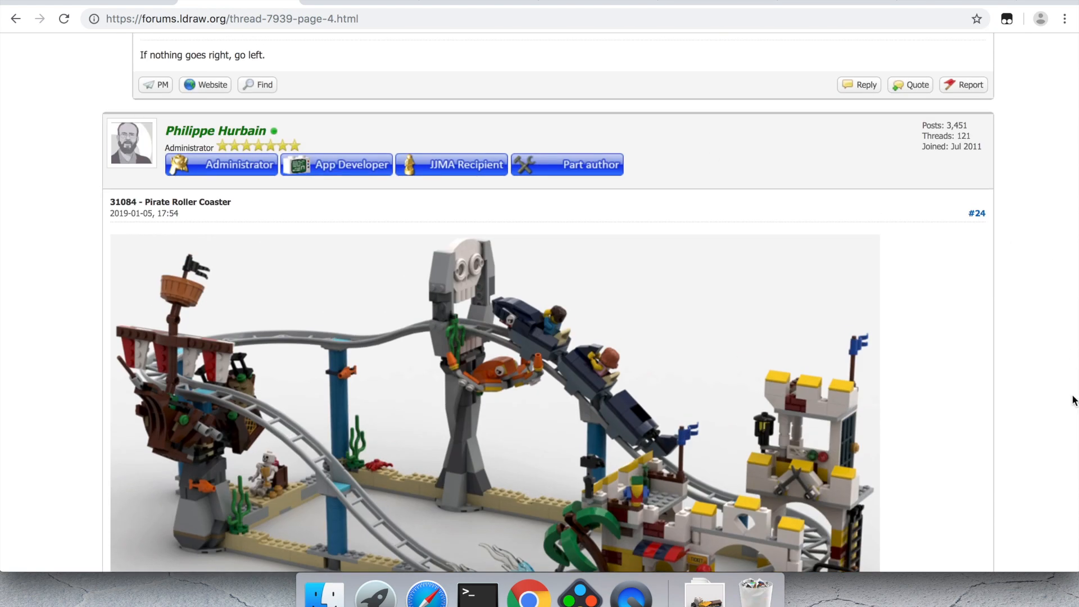
scroll(1066, 198, "up", 20)
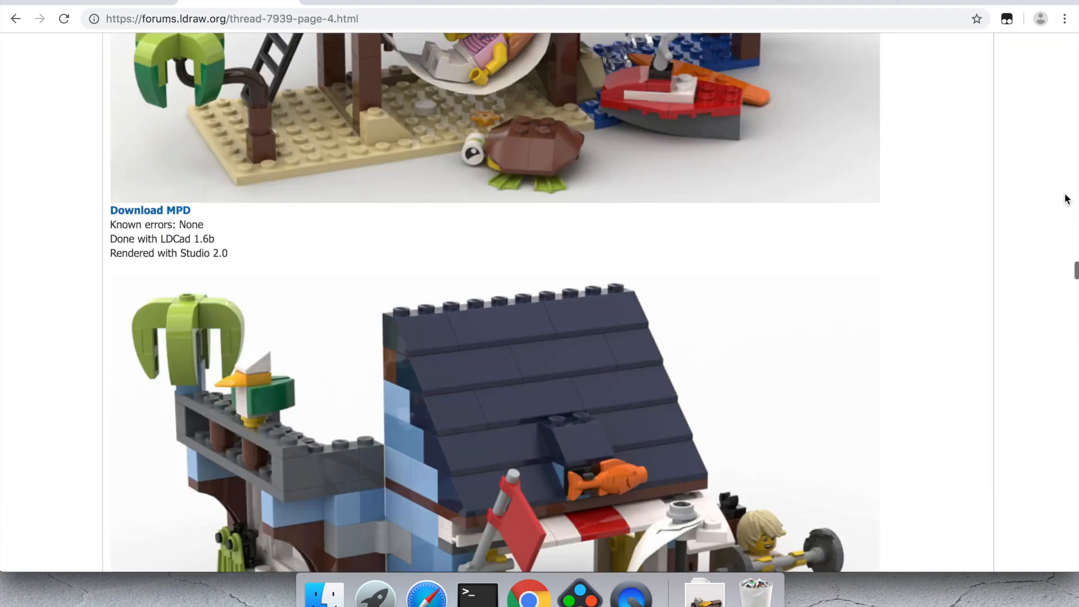
scroll(1066, 198, "up", 20)
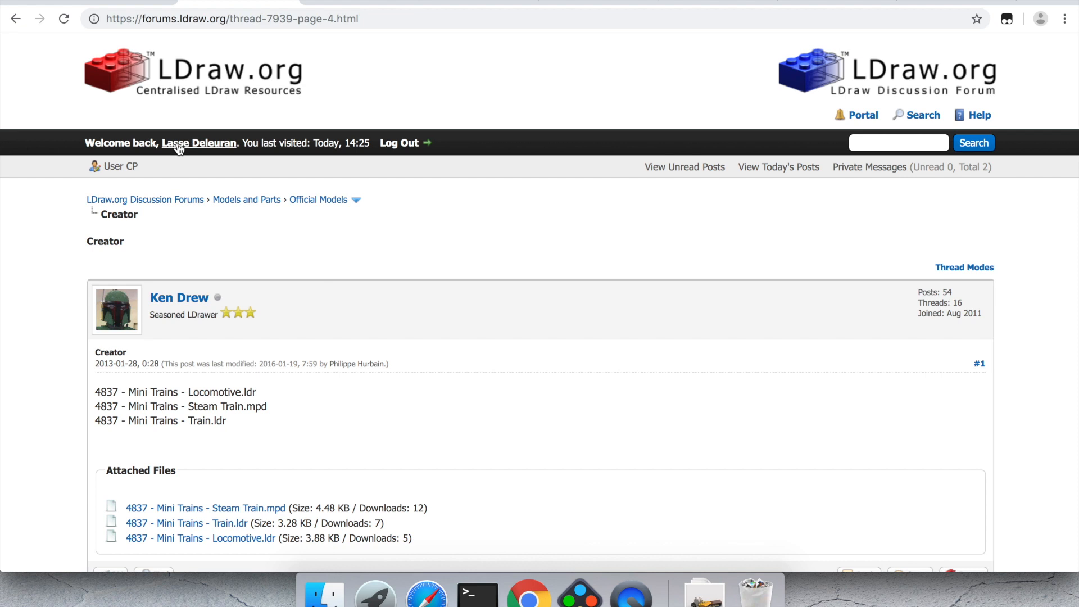
Step: Browse the Official Models thread list, cross-checking the OMR spec and omr.ldraw.org tabs
left_click_drag(162, 143, 237, 142)
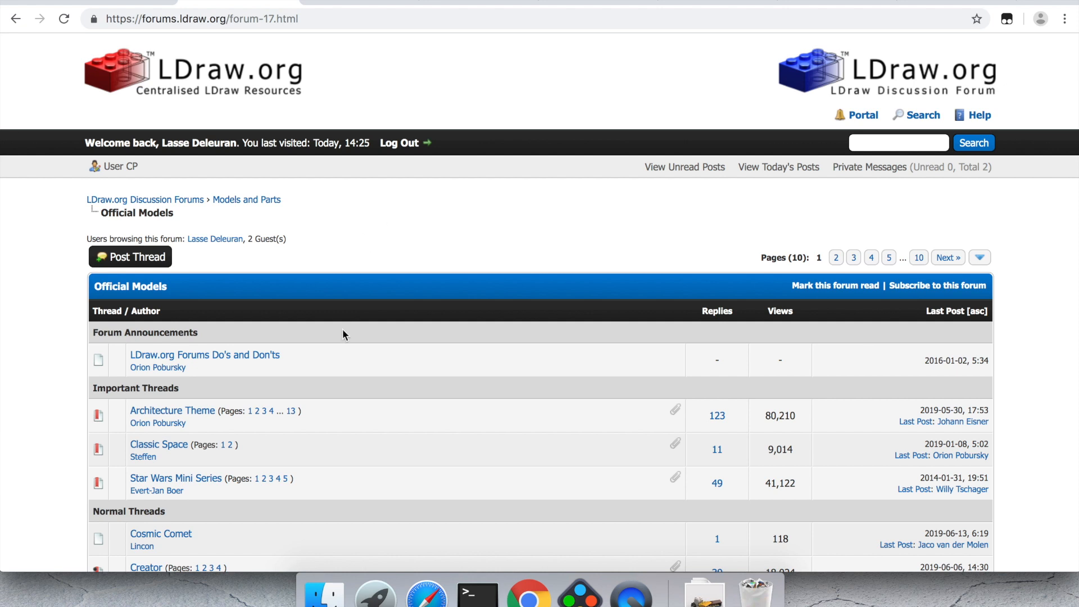
scroll(359, 384, "down", 6)
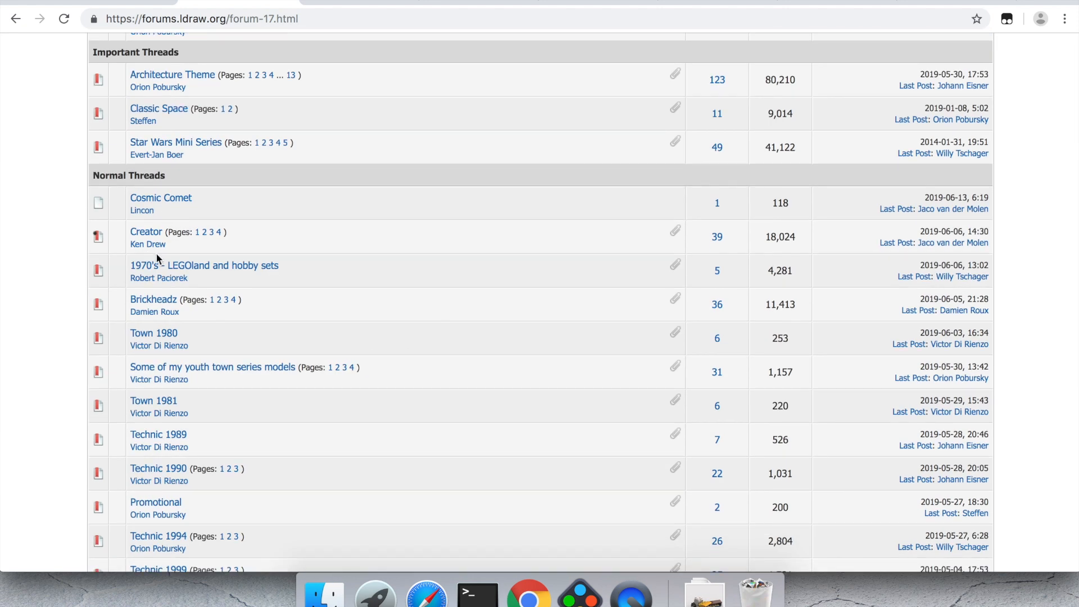
scroll(153, 531, "up", 6)
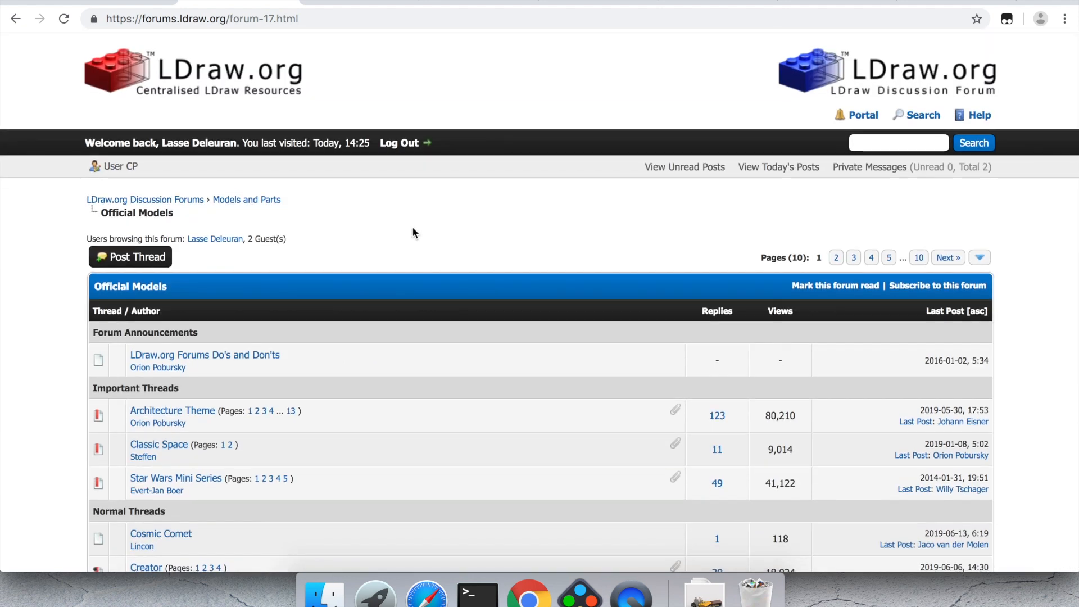
left_click(471, 4)
scroll(472, 212, "up", 8)
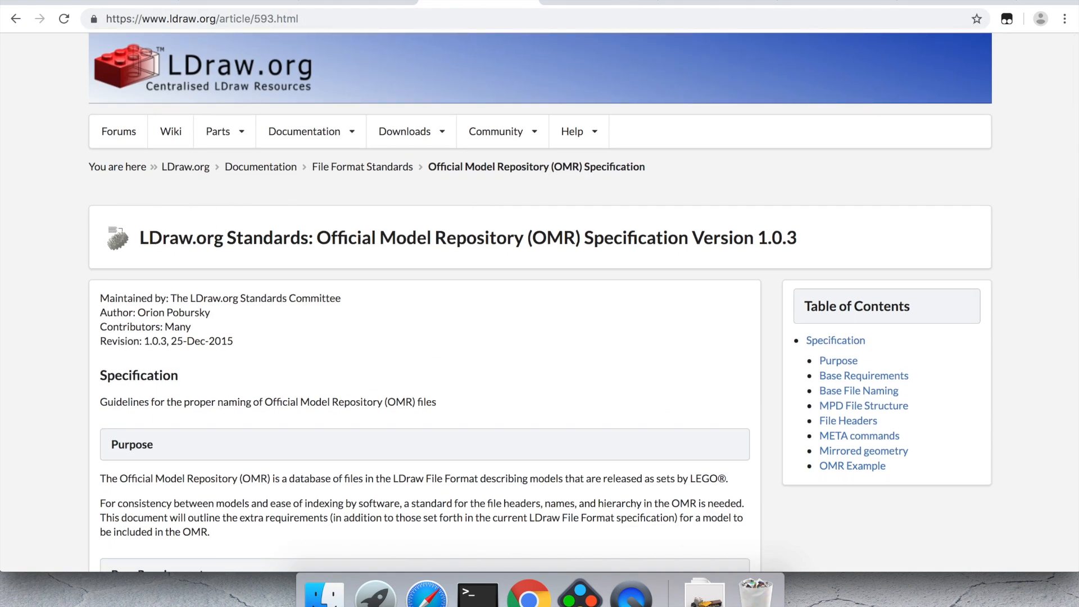
left_click(241, 2)
left_click(345, 3)
scroll(449, 450, "down", 5)
scroll(449, 450, "up", 5)
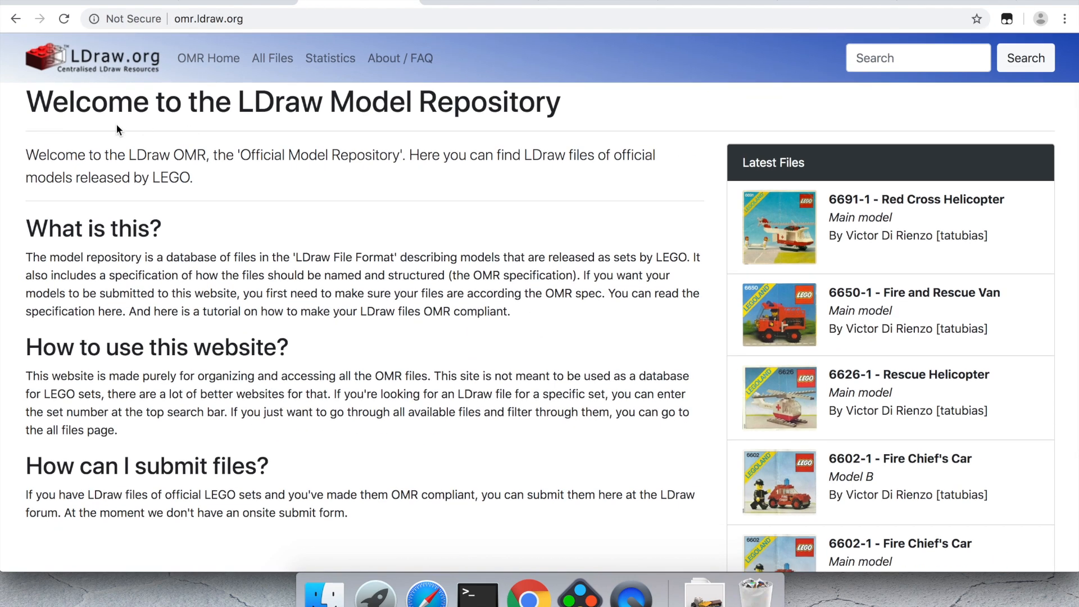
left_click(242, 3)
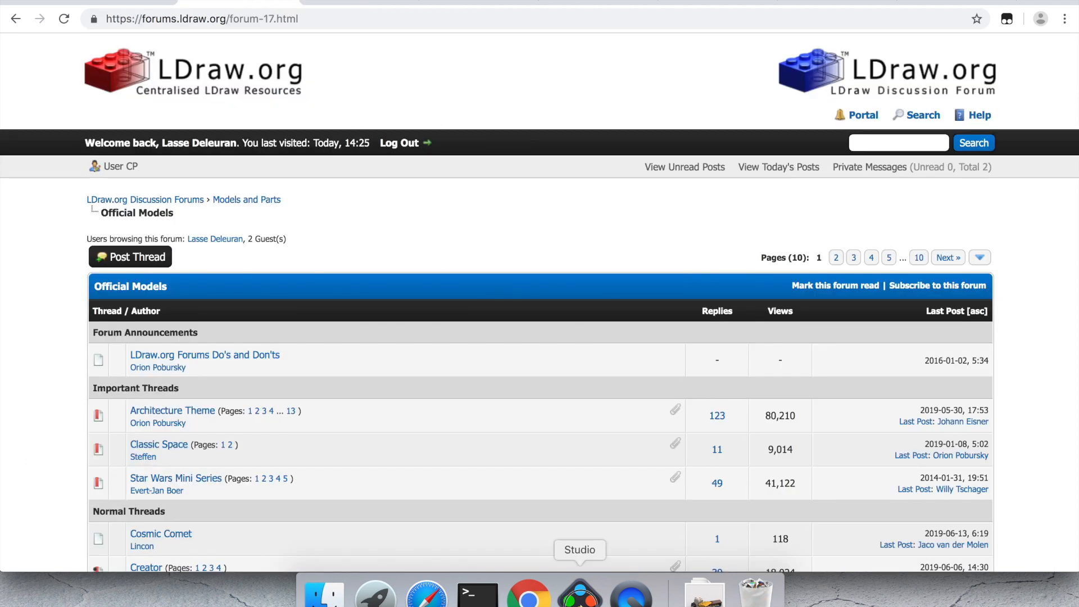
left_click(579, 595)
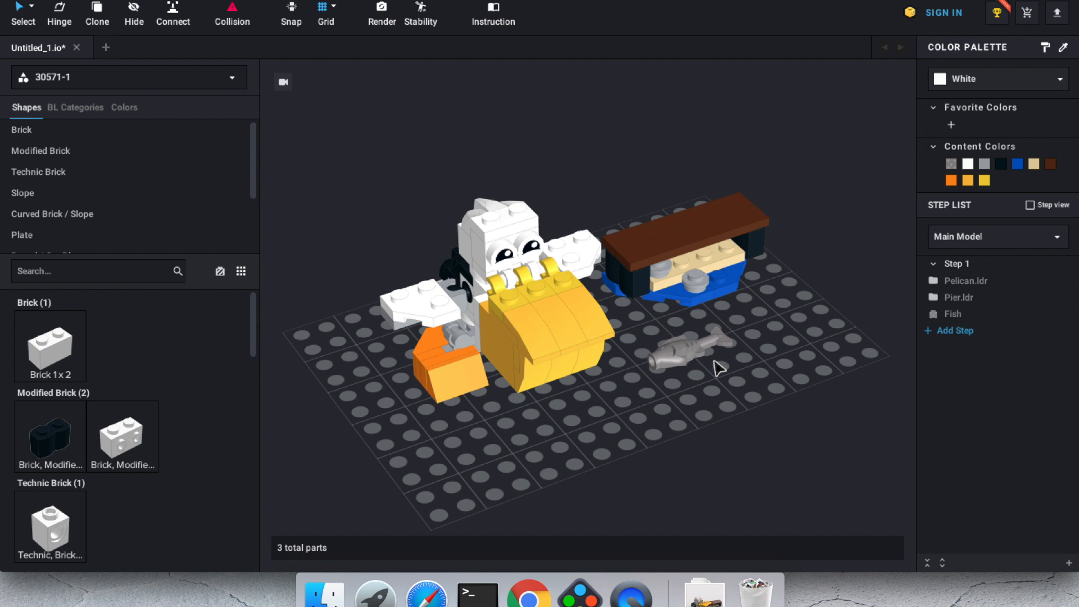
left_click(539, 601)
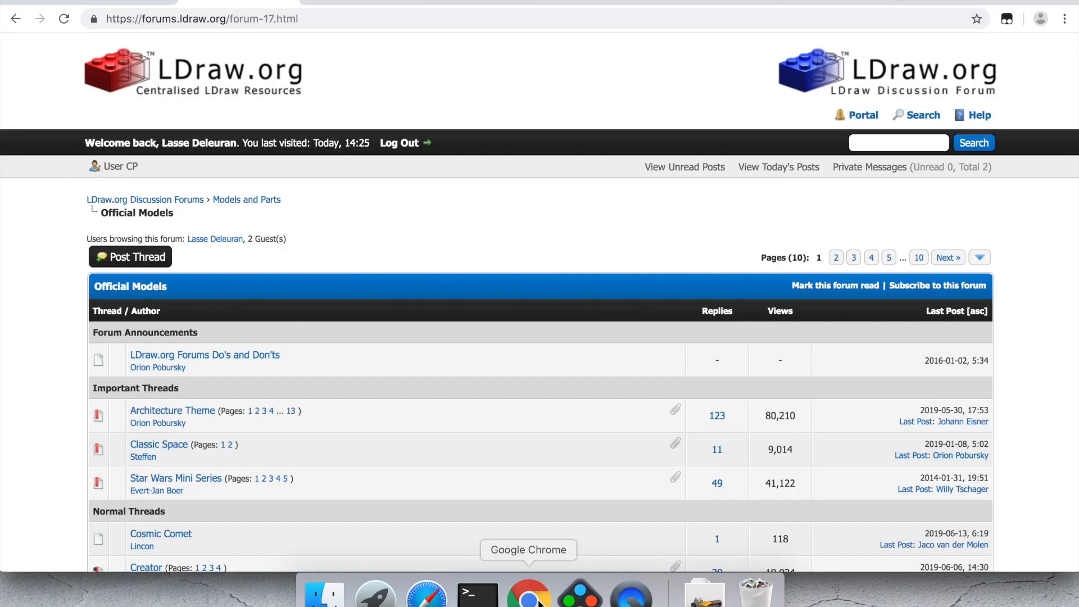
Step: Go to the Brickset Pelican page and scroll to its Instructions table
left_click(727, 2)
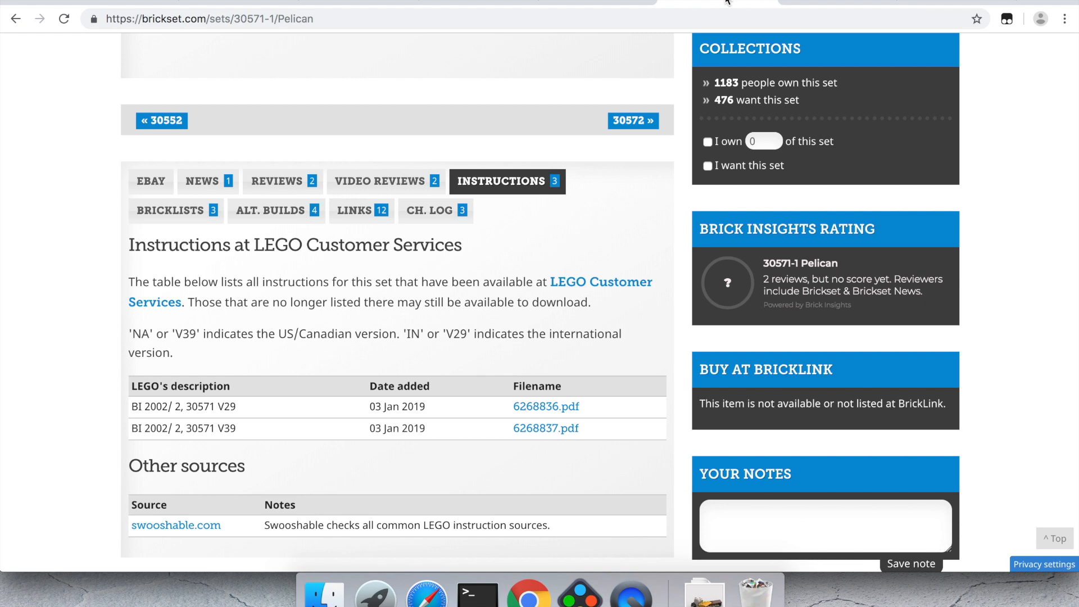
scroll(637, 220, "up", 10)
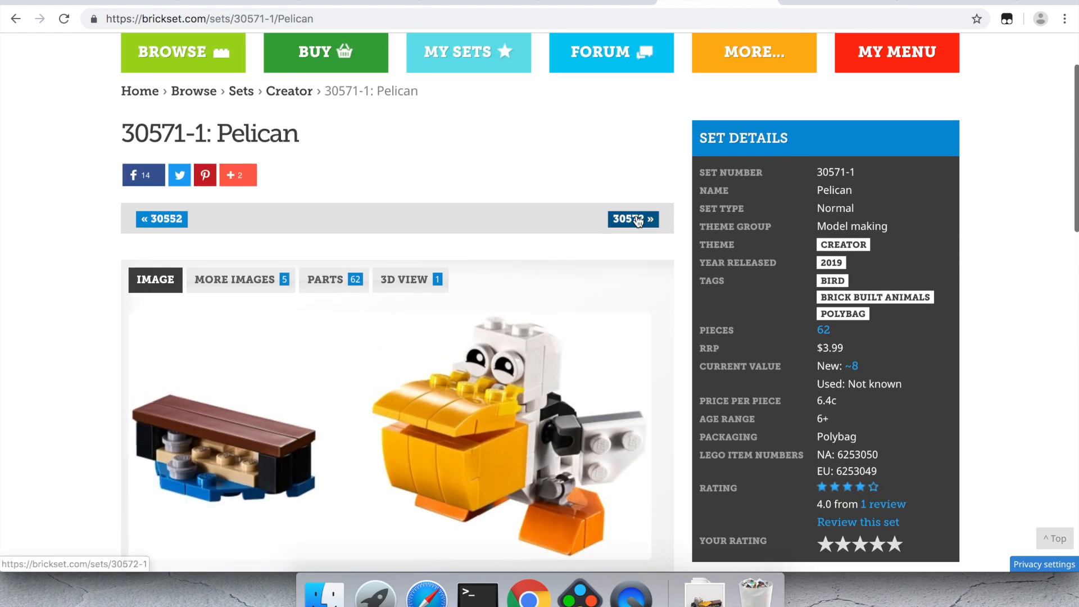
scroll(524, 190, "down", 6)
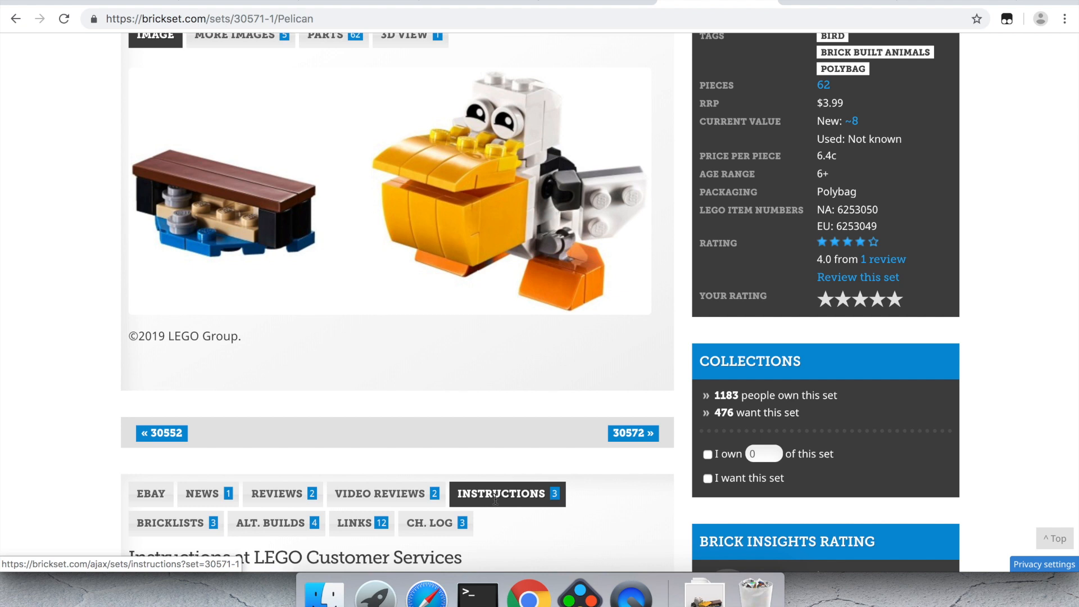
scroll(494, 497, "down", 6)
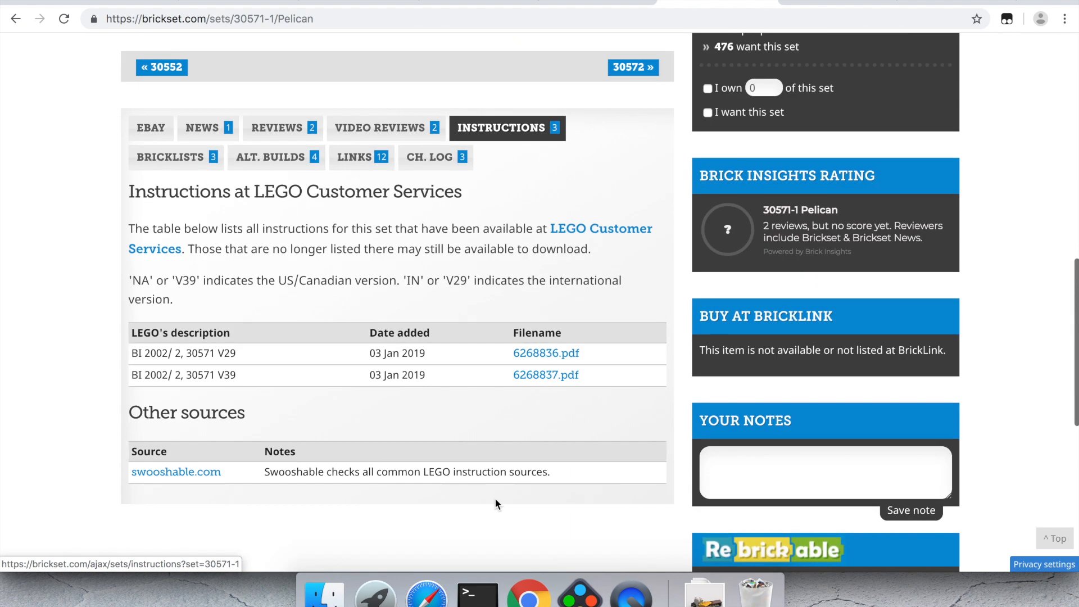
Step: Open and review 6268836.pdf, then start Studio's Instruction Maker for the pelican
left_click(556, 353)
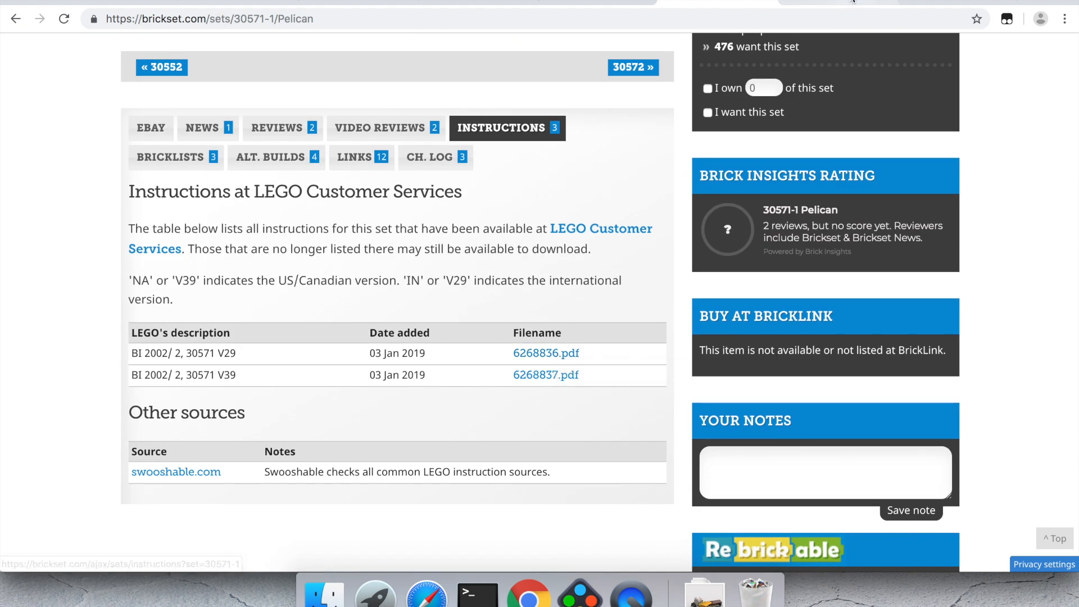
scroll(678, 354, "up", 10)
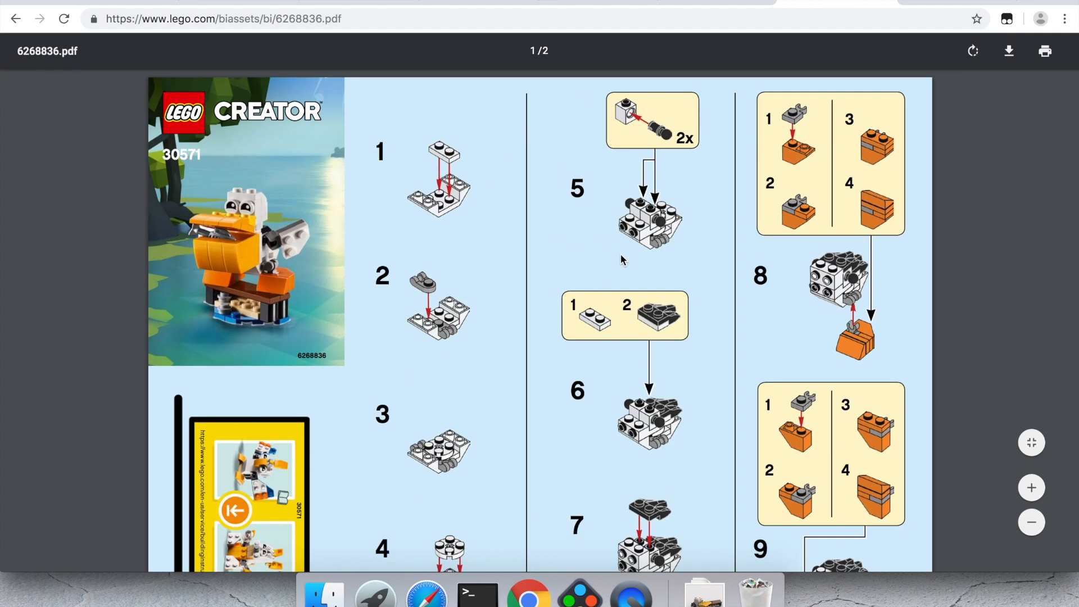
scroll(622, 259, "down", 10)
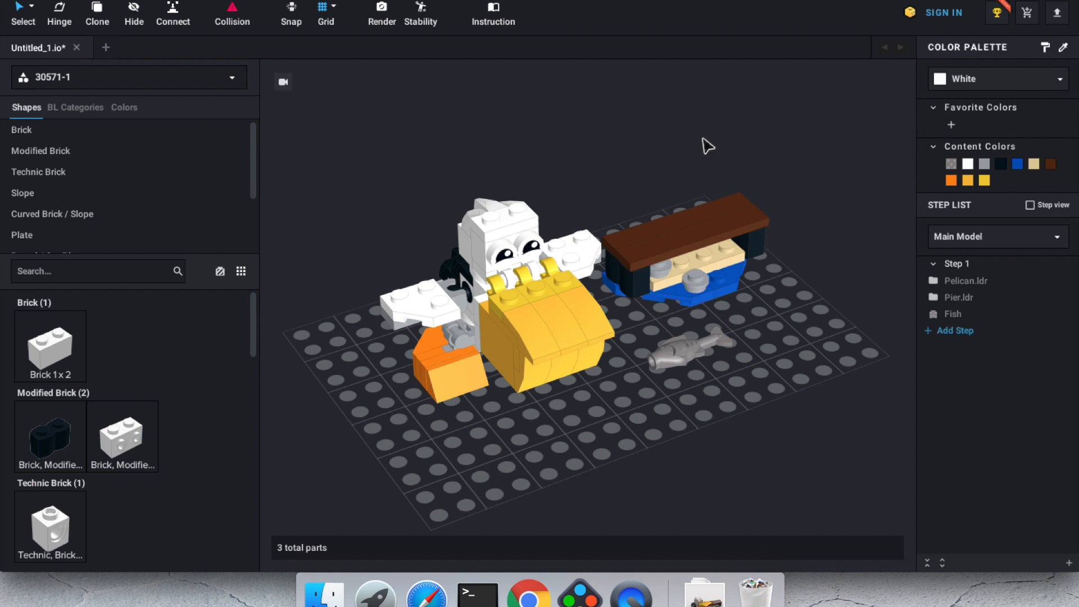
left_click(495, 9)
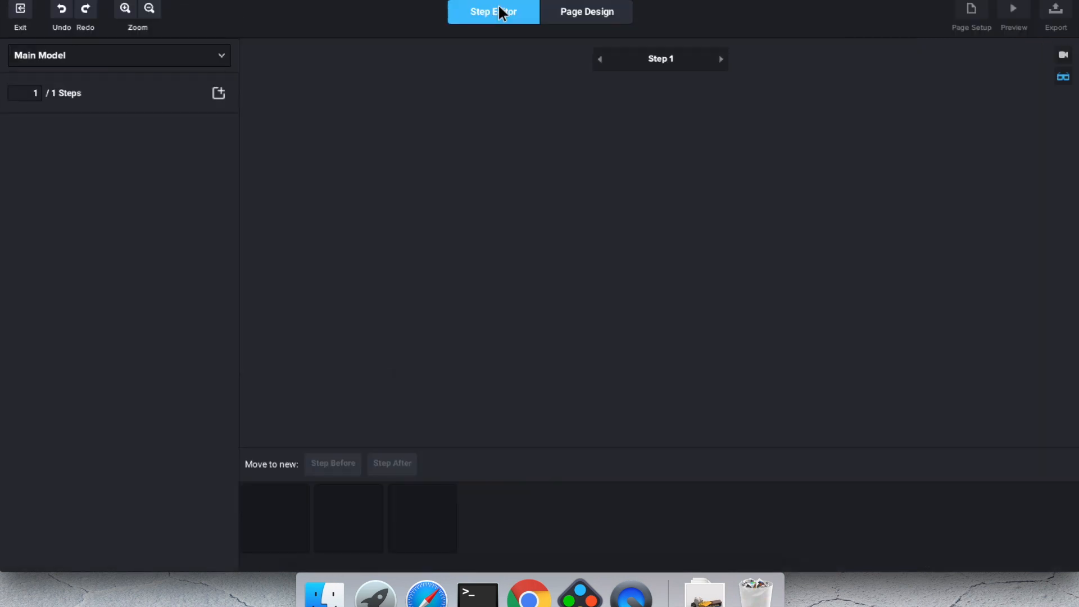
Step: Check the Pier.ldr submodel steps, exit Instruction Maker, and close the render settings
double_click(359, 523)
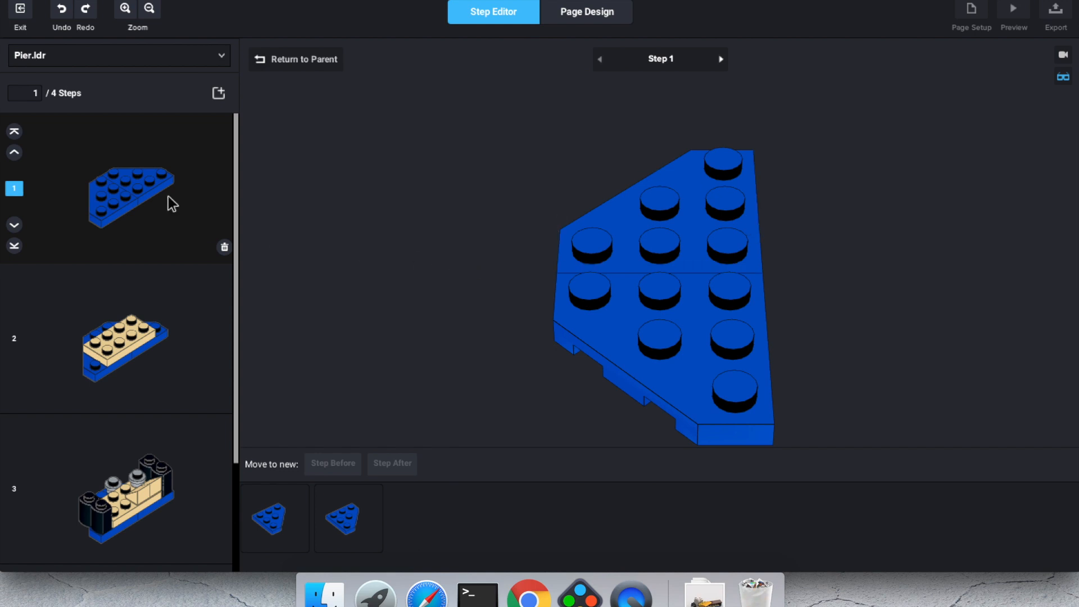
left_click(20, 10)
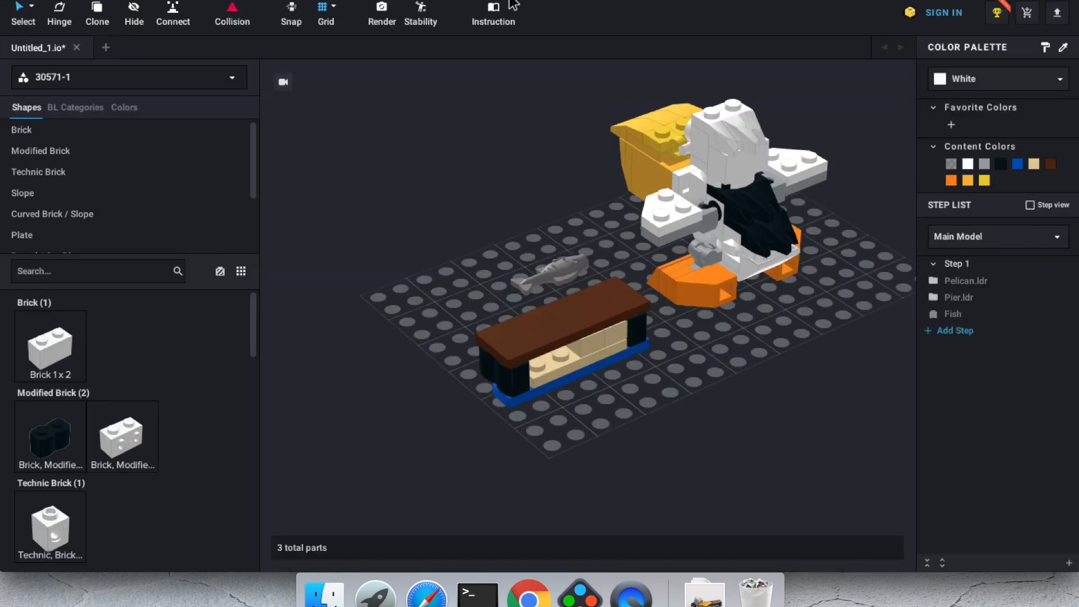
left_click(384, 14)
left_click(824, 73)
Step: Export the model as LDraw file 30571.ldr on the Desktop, then return to BrickHub in Chrome
left_click(94, 1)
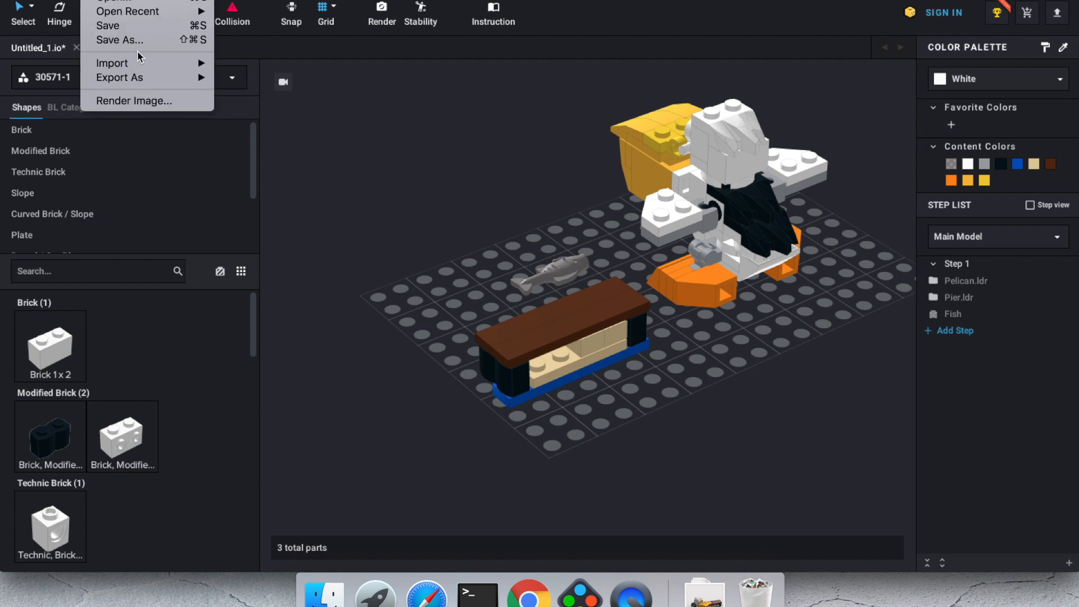
mouse_move(151, 84)
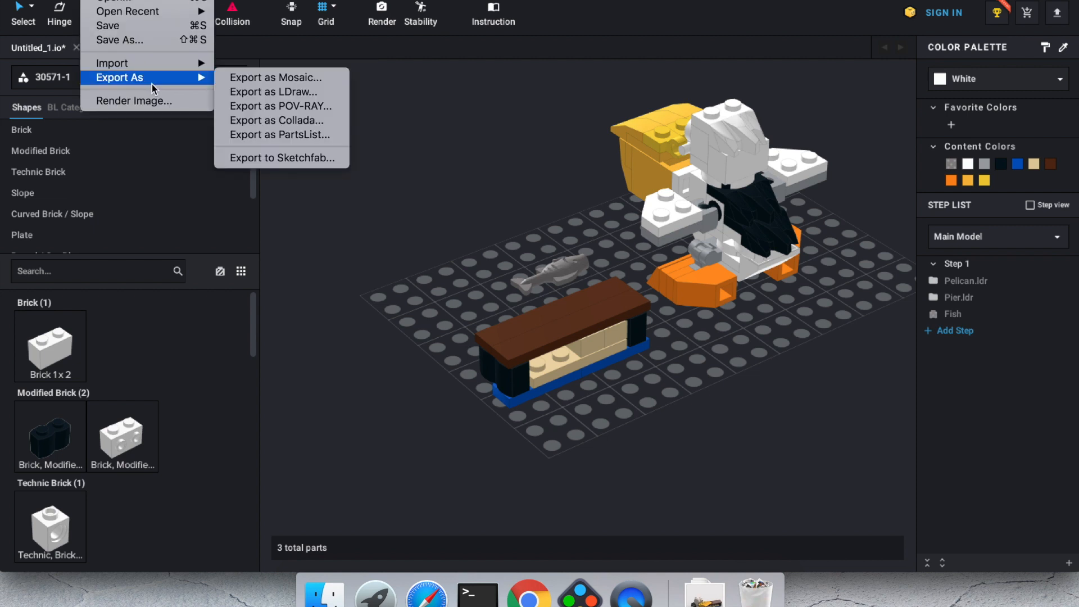
left_click(248, 91)
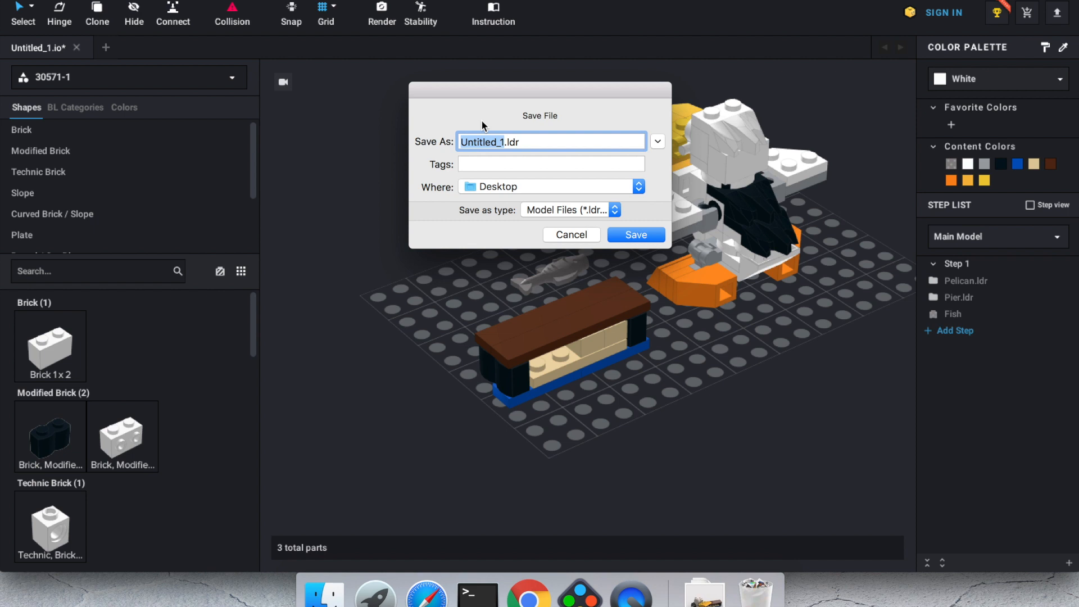
type("30")
type("1")
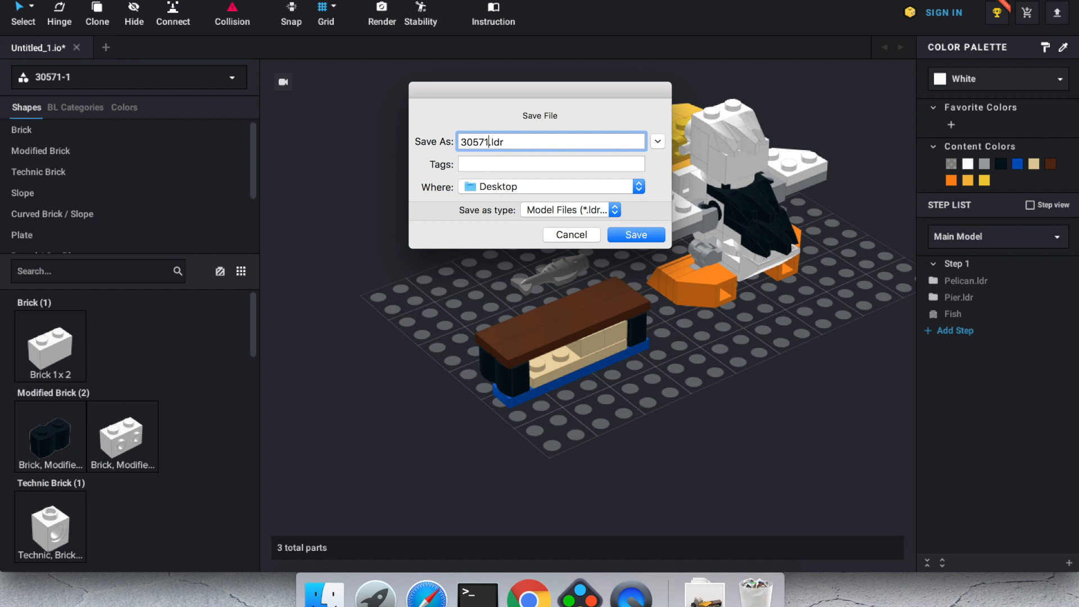
left_click(630, 239)
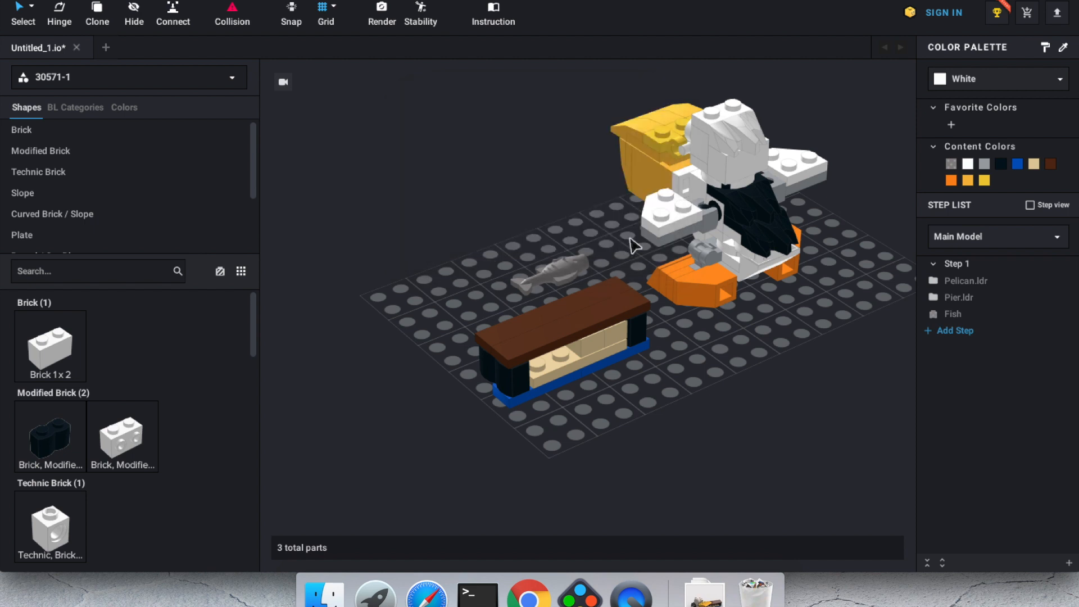
left_click(529, 600)
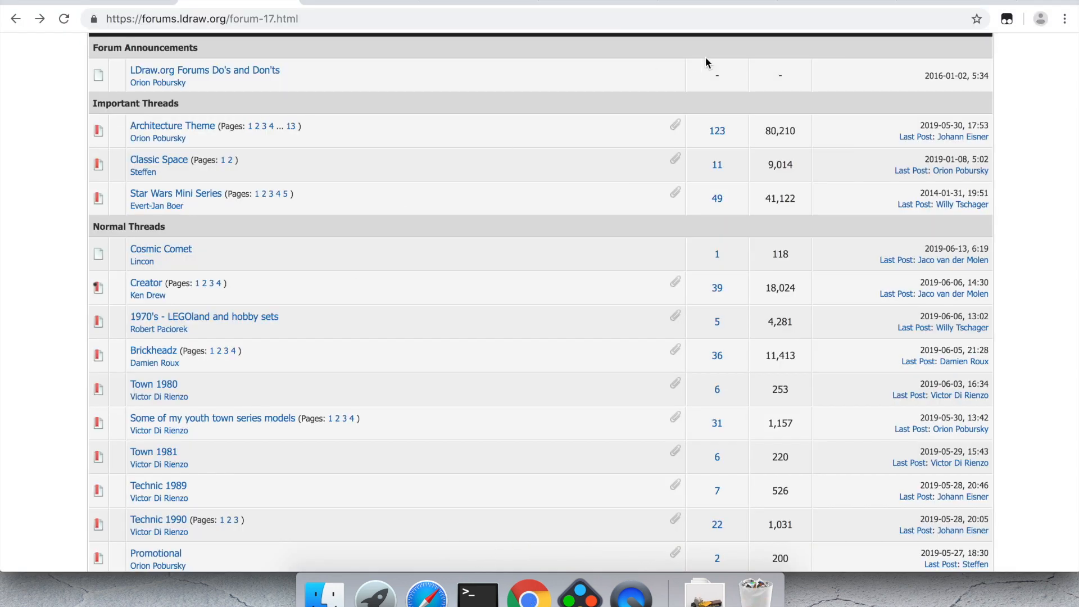
left_click(950, 3)
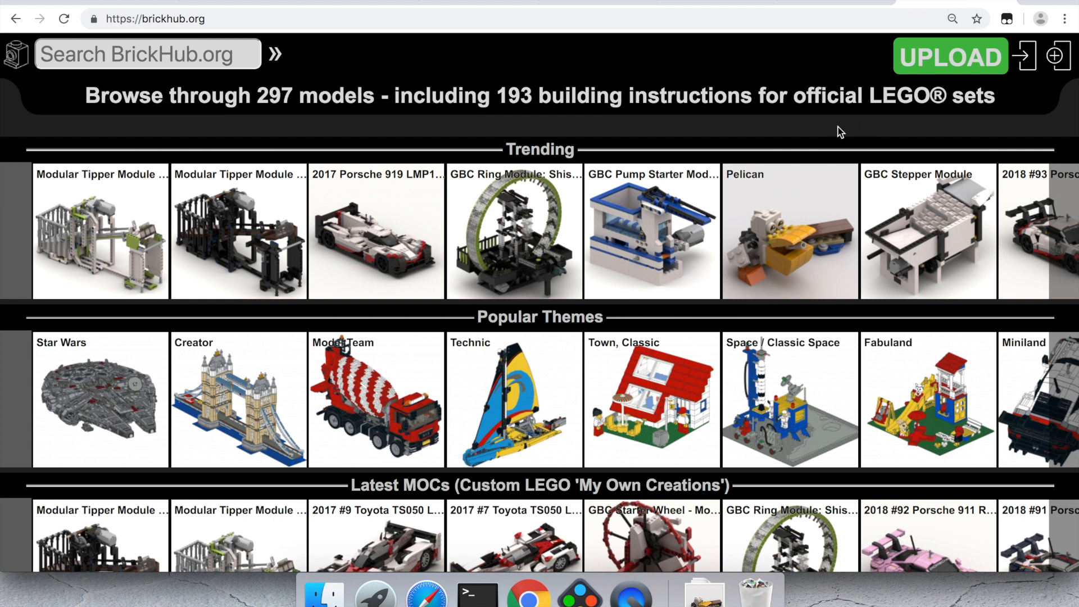
Step: Register a BrickHub account by entering only a password, declining Chrome's password update prompt
left_click(1058, 57)
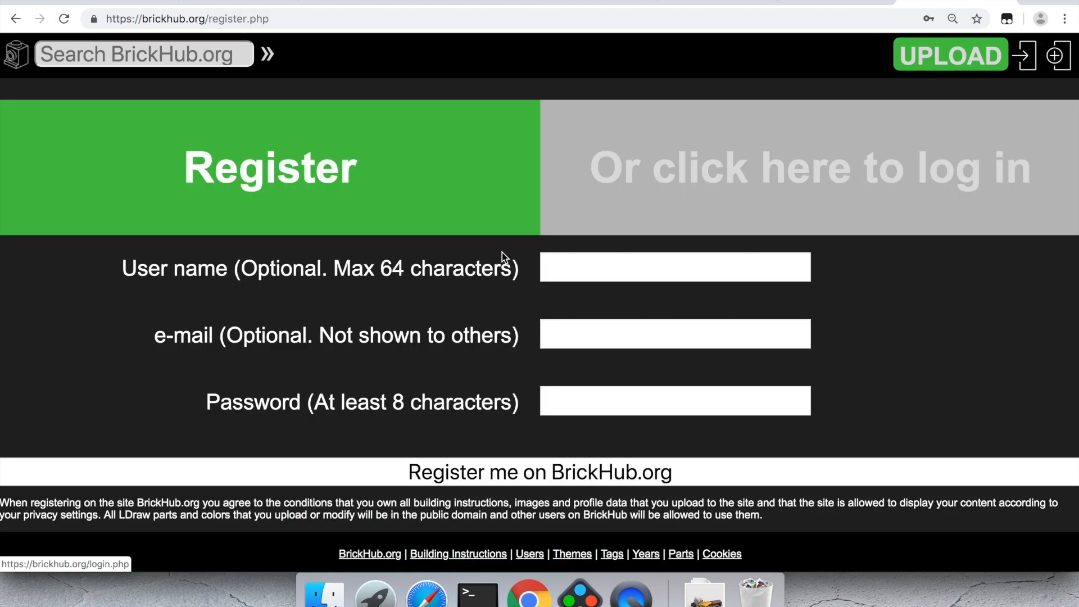
left_click(600, 403)
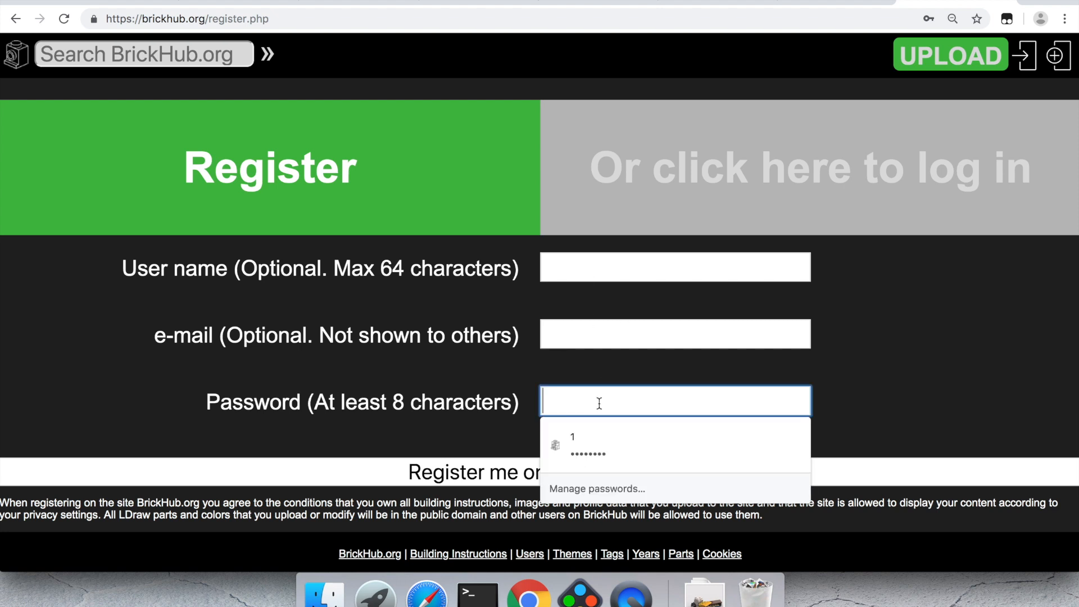
type("••••••")
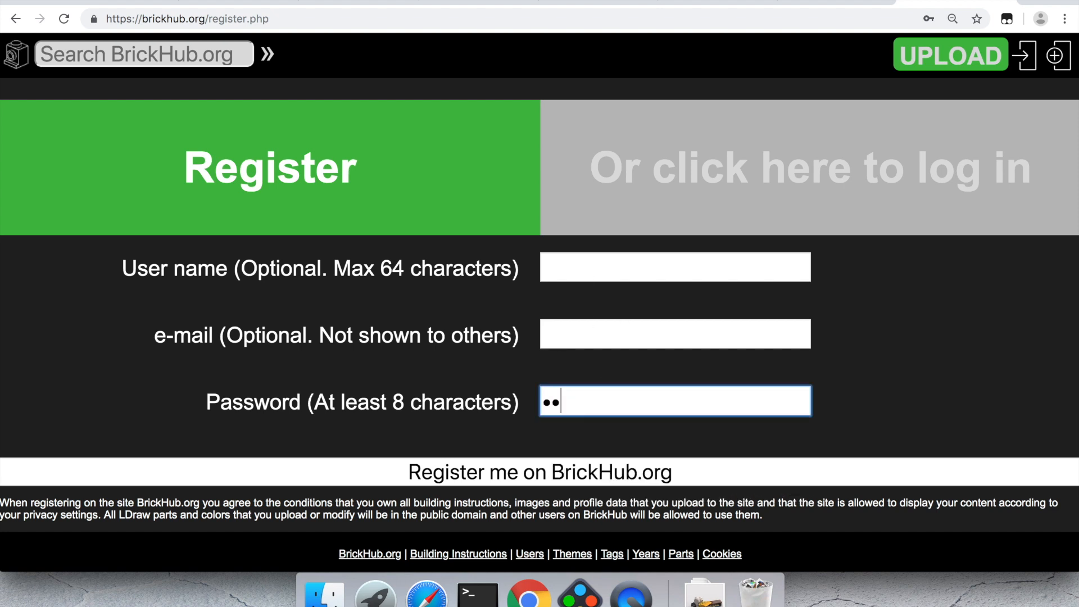
type("••")
left_click(517, 476)
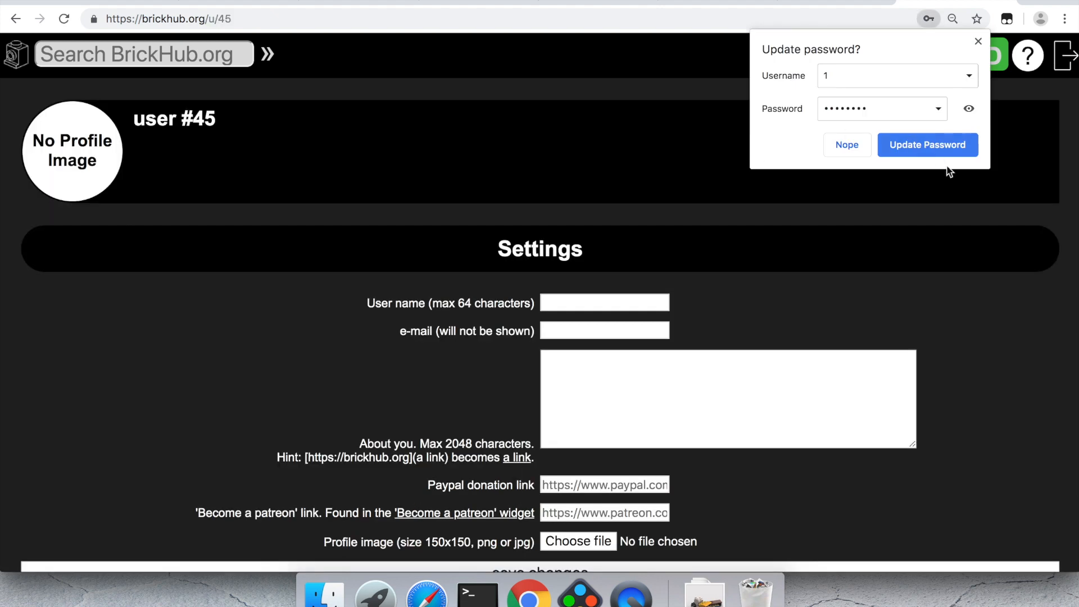
left_click(844, 148)
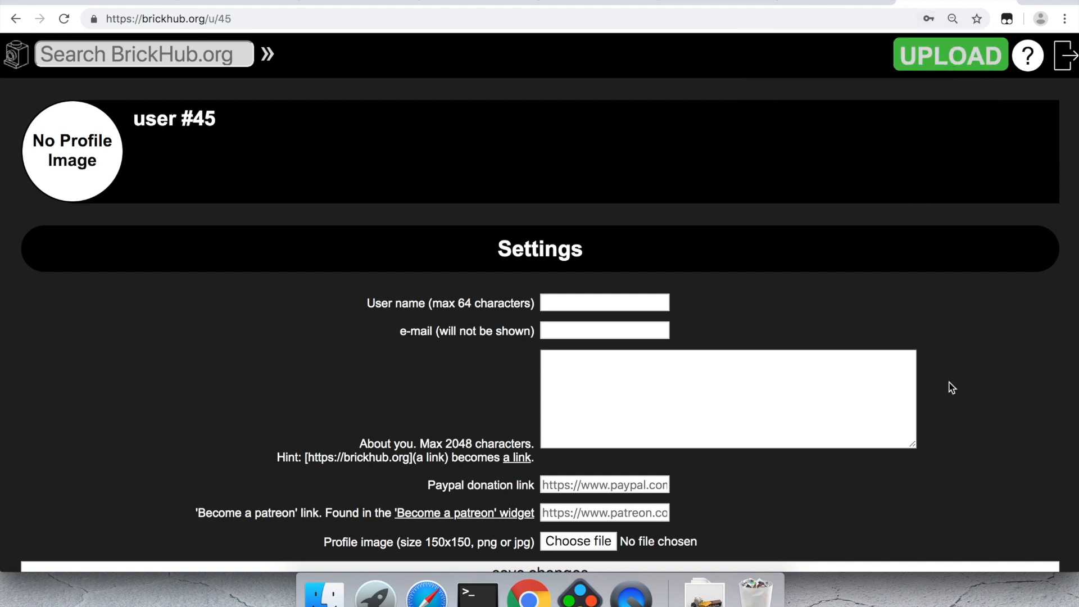
scroll(952, 388, "down", 5)
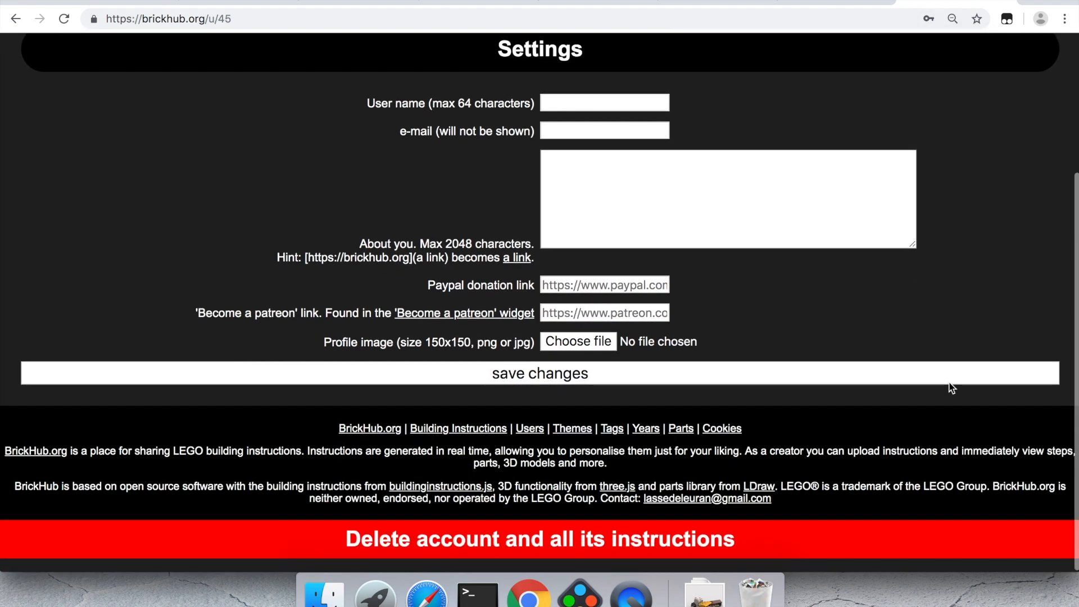
scroll(719, 324, "up", 5)
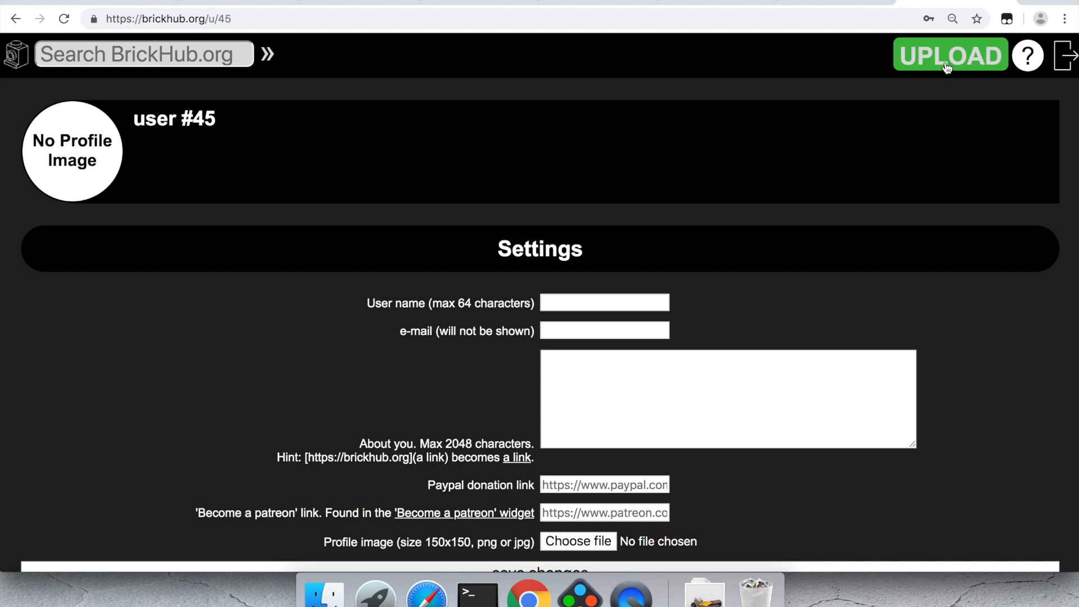
Step: Upload 30571.ldr to BrickHub and load its interactive 3D view
left_click(948, 60)
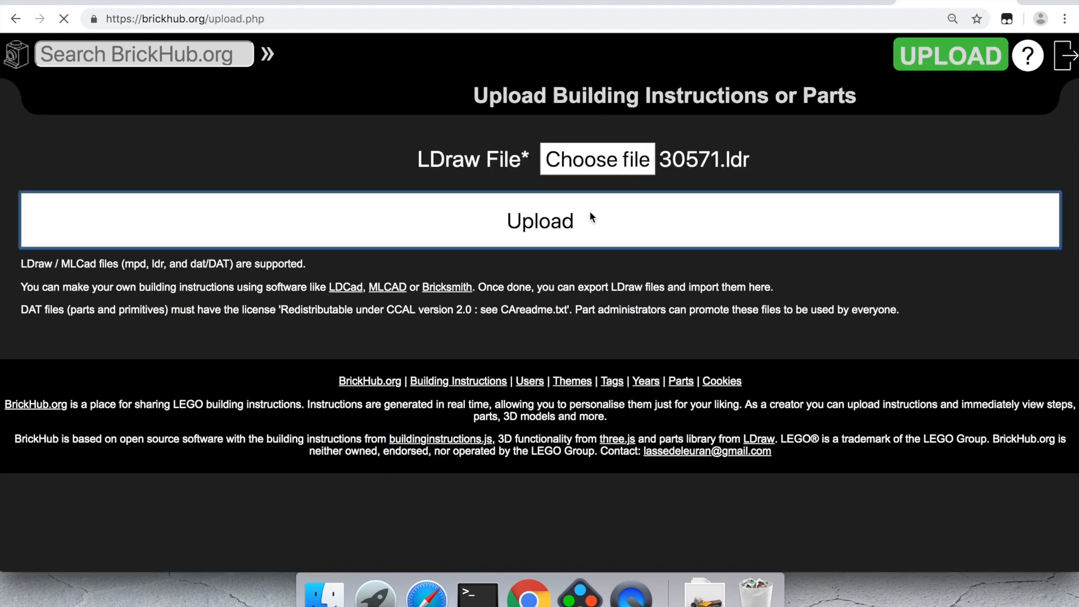
left_click(589, 210)
scroll(202, 429, "down", 6)
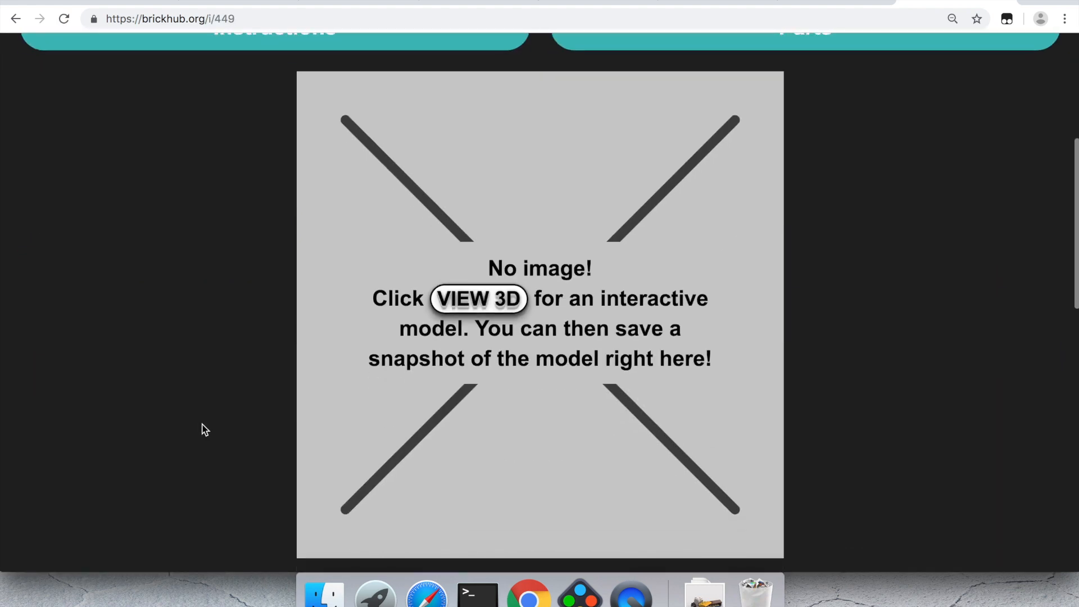
left_click(493, 298)
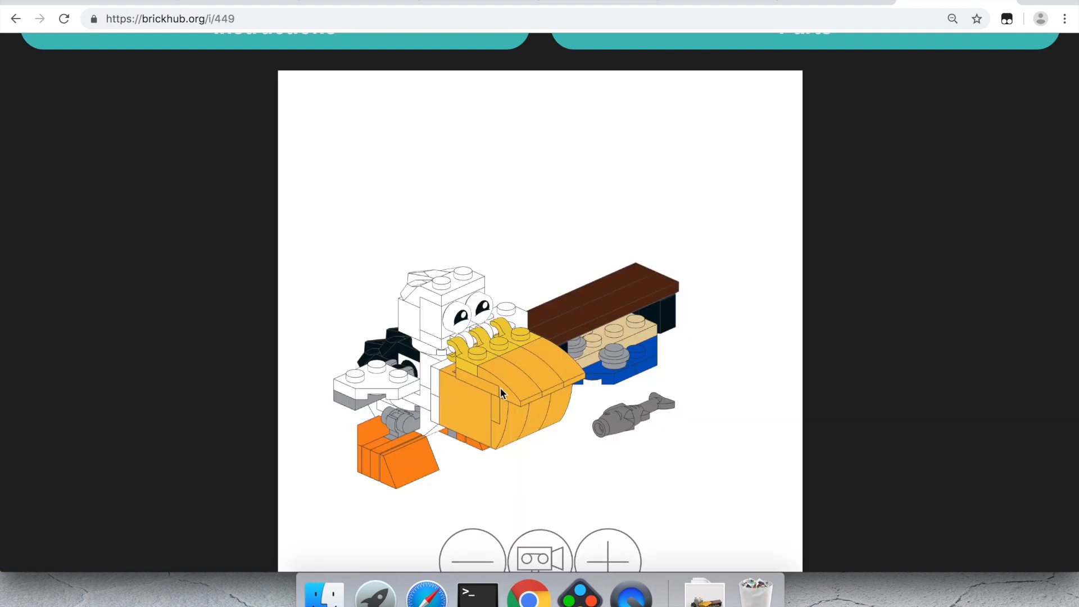
Step: Rotate, zoom and shift the 3D pelican until it is nicely framed
mouse_move(528, 376)
left_mouse_down()
mouse_move(506, 378)
mouse_move(515, 383)
left_mouse_up()
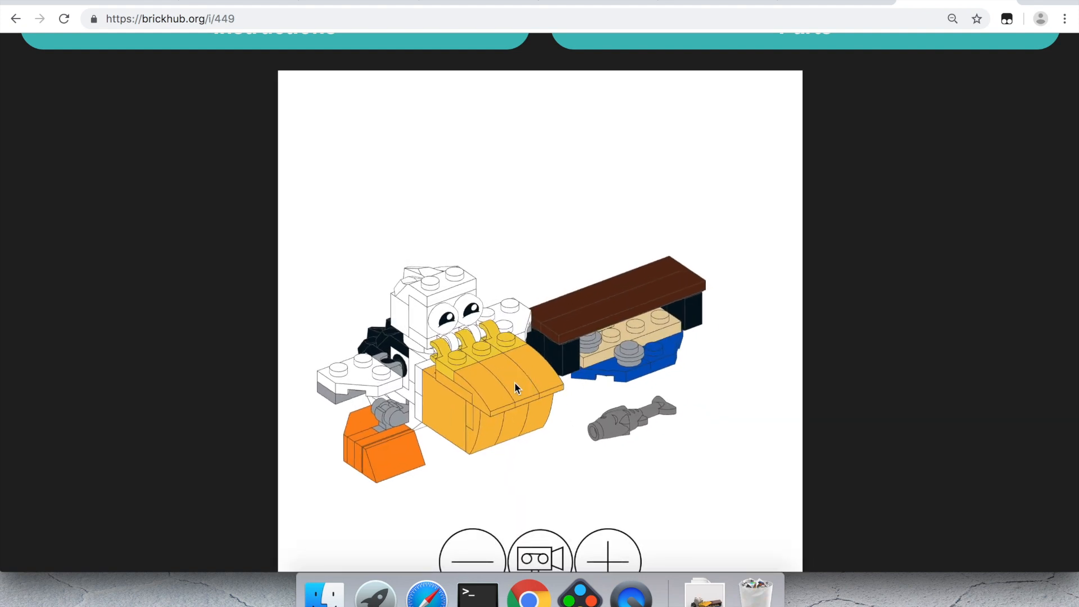
scroll(514, 382, "up", 3)
scroll(515, 382, "down", 3)
scroll(514, 382, "up", 3)
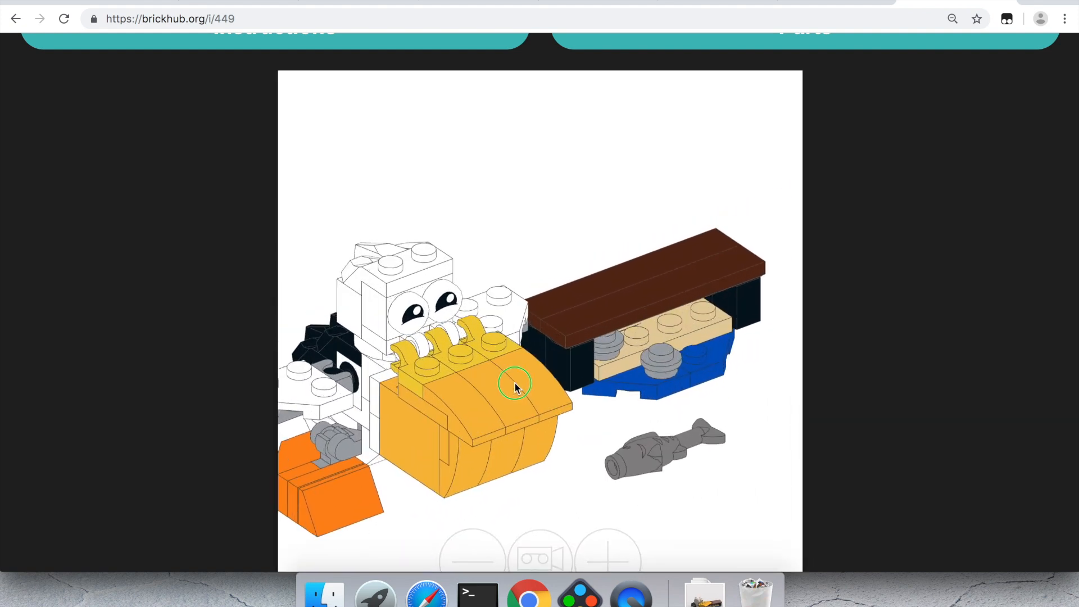
scroll(514, 383, "down", 3)
scroll(514, 383, "up", 2)
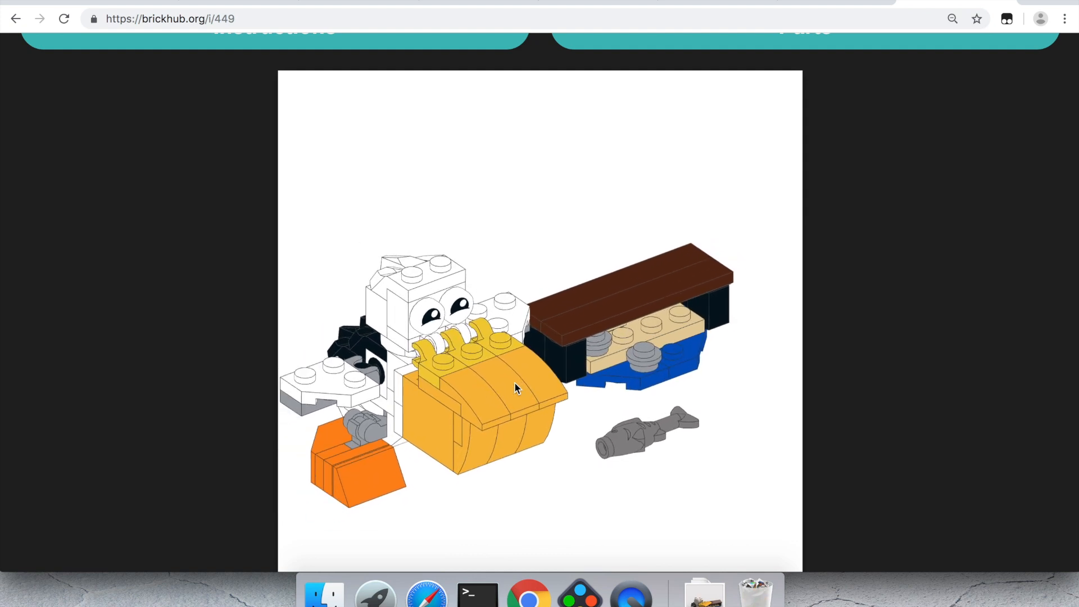
right_click_drag(514, 383, 559, 337)
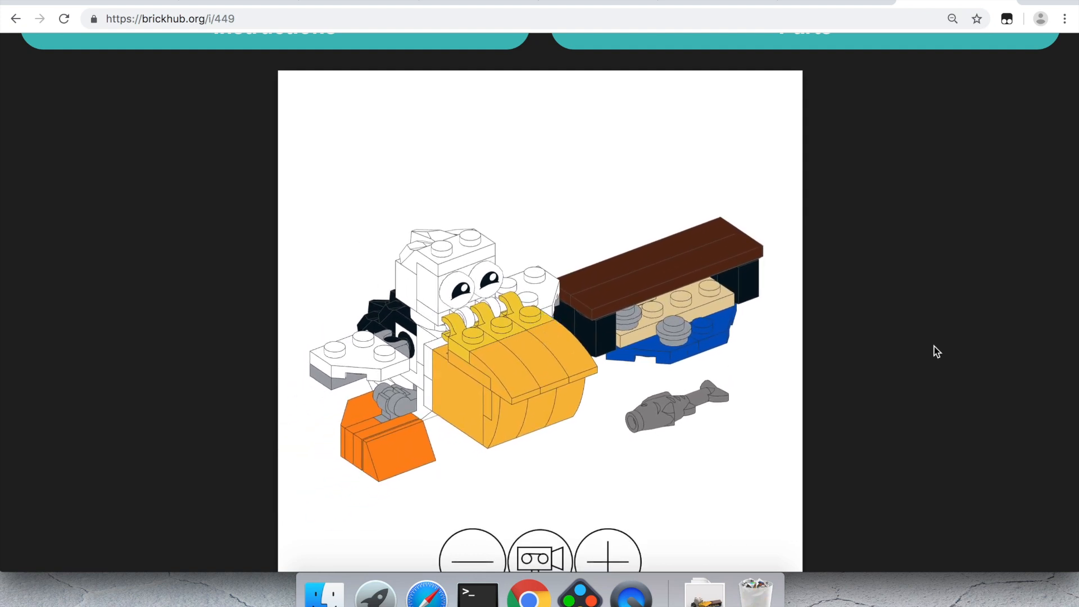
scroll(934, 347, "down", 3)
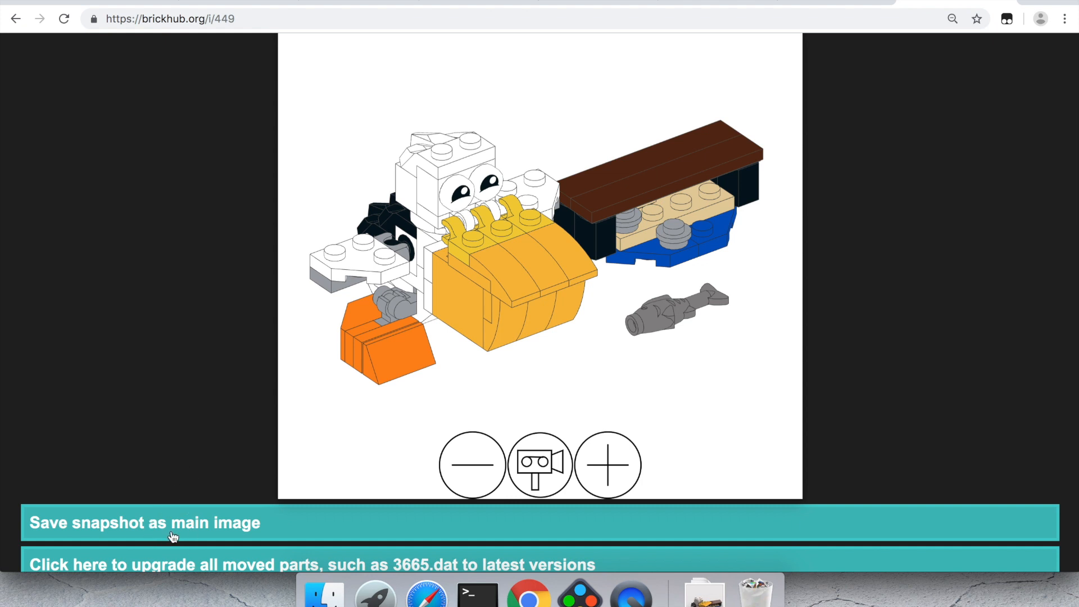
Step: Save the 3D snapshot as main image and set Type to 'Official set (Main, B or sub model)'
left_click(173, 537)
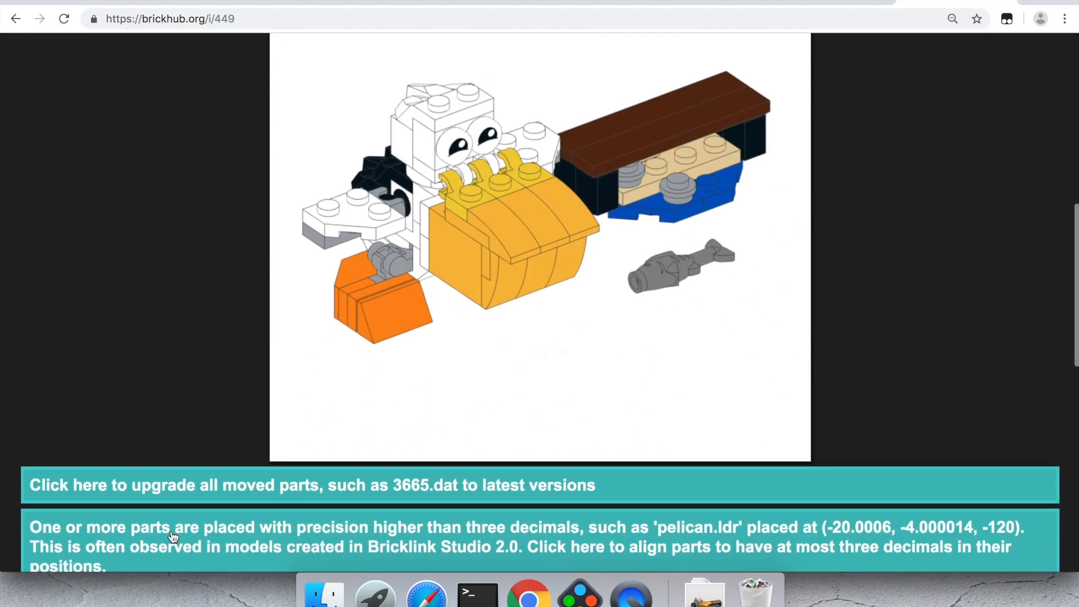
scroll(173, 537, "up", 10)
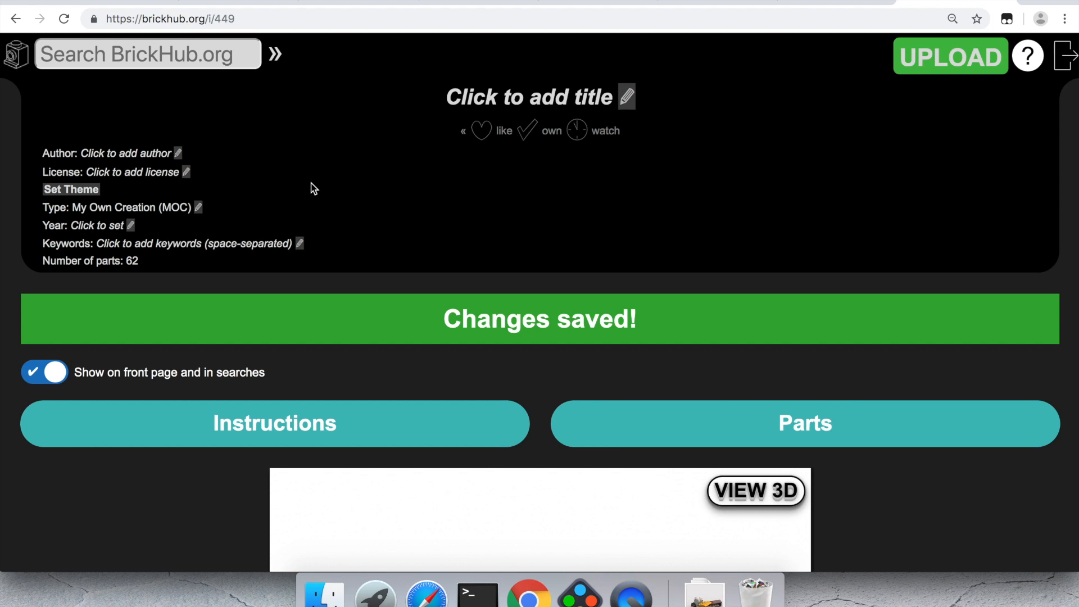
left_click(199, 209)
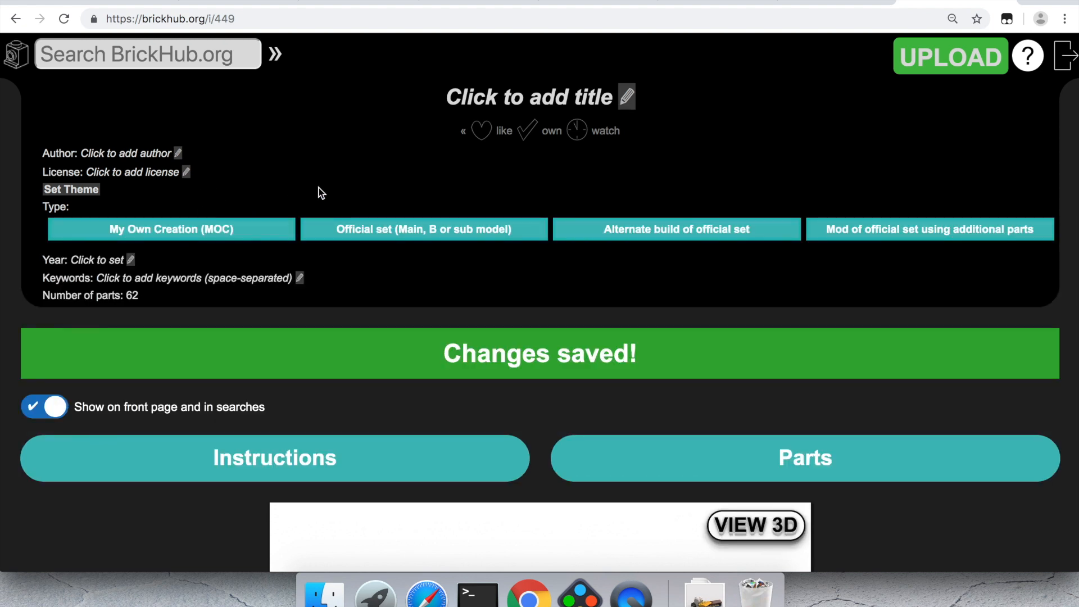
left_click(347, 232)
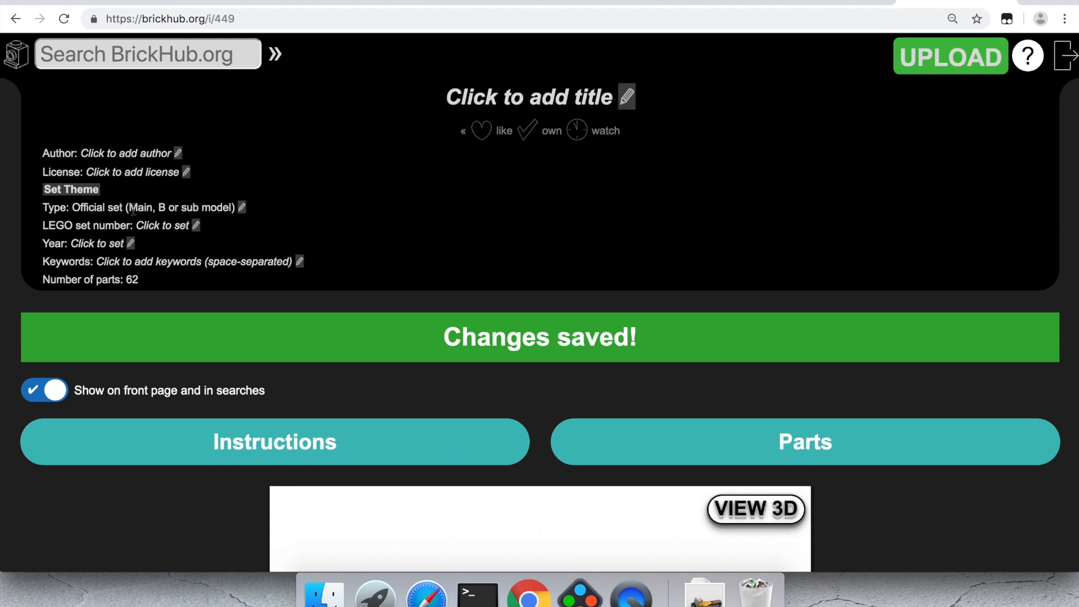
scroll(242, 217, "down", 10)
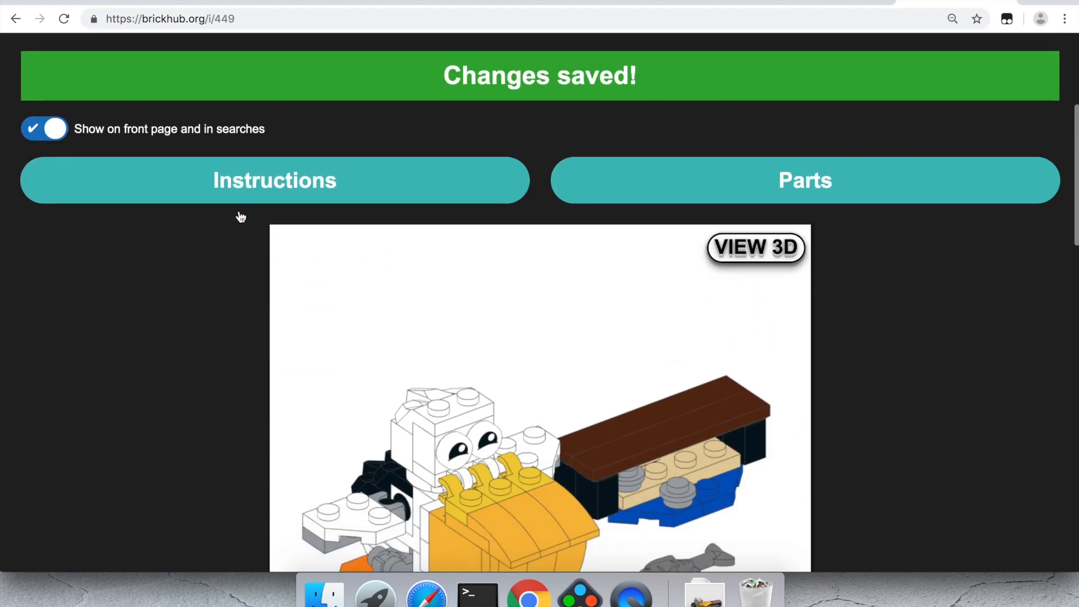
scroll(239, 214, "down", 3)
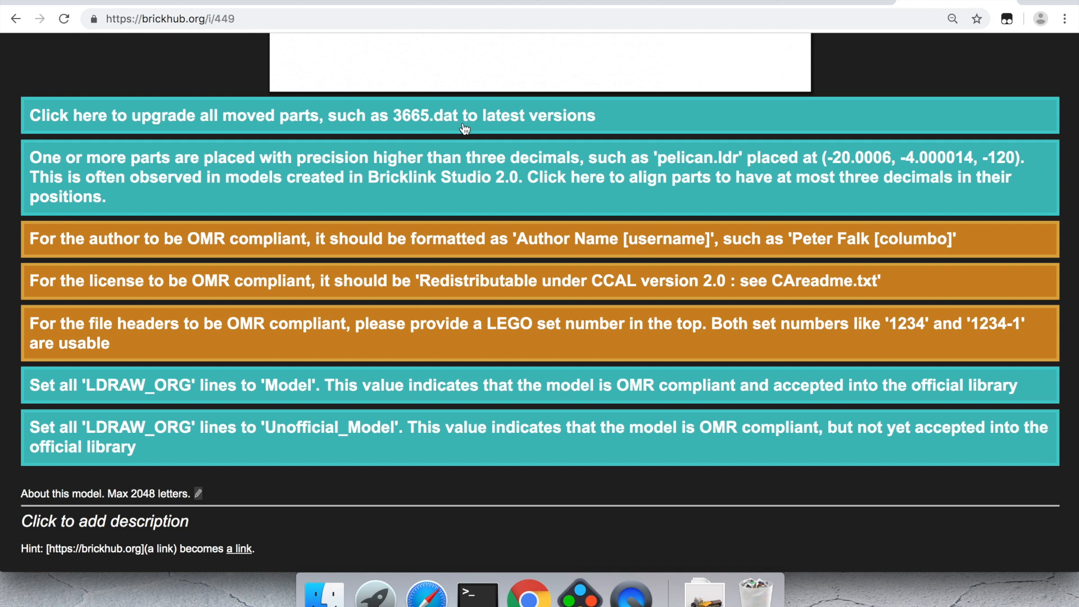
Step: Upgrade moved parts like 3665.dat to their latest versions, then align all positions to three decimals
left_click(441, 128)
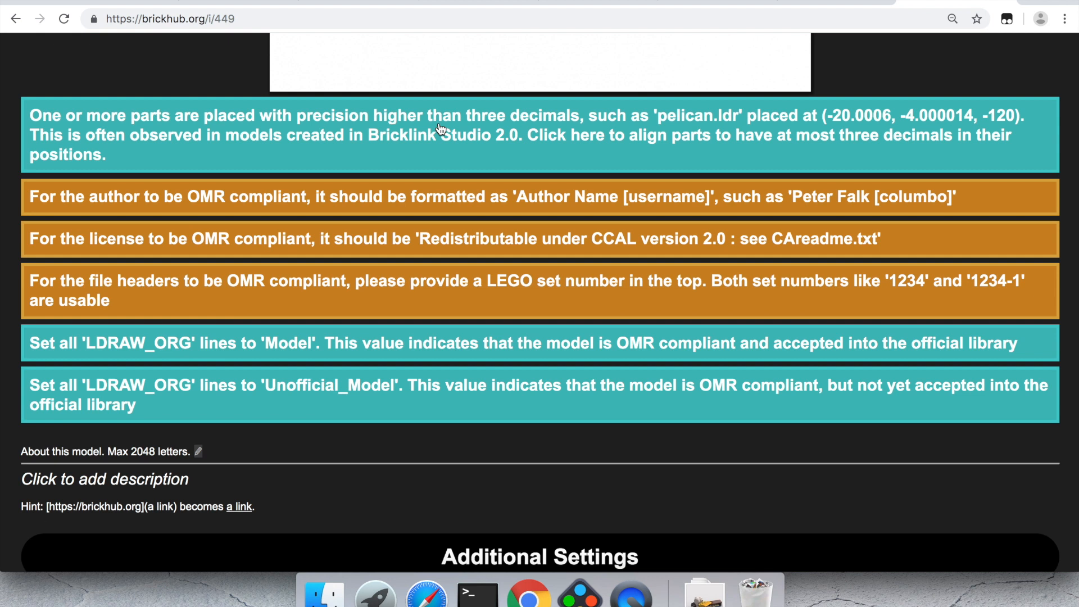
scroll(187, 132, "up", 1)
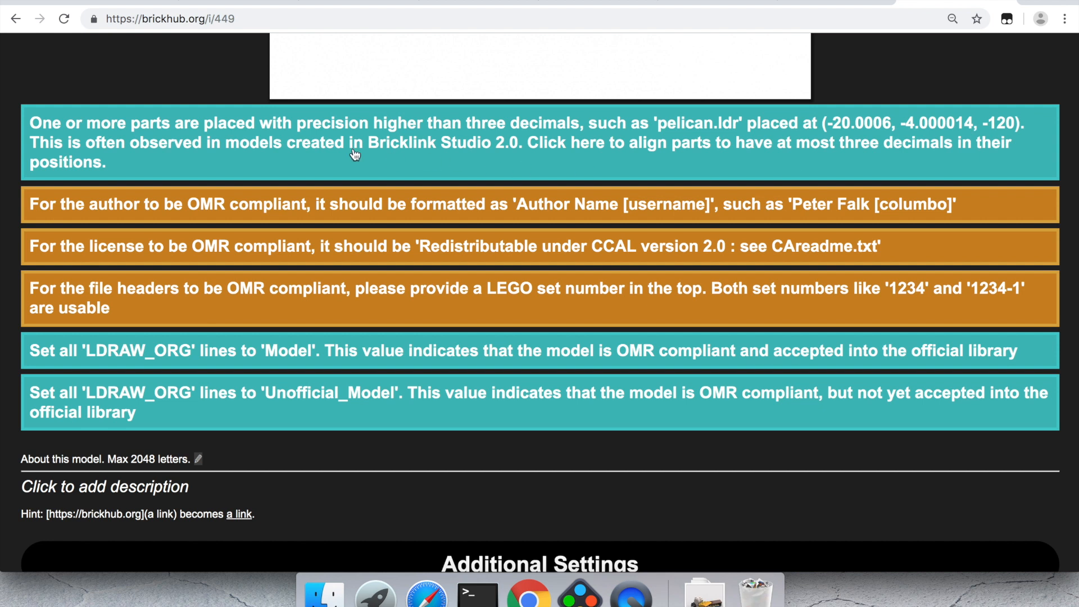
left_click(232, 144)
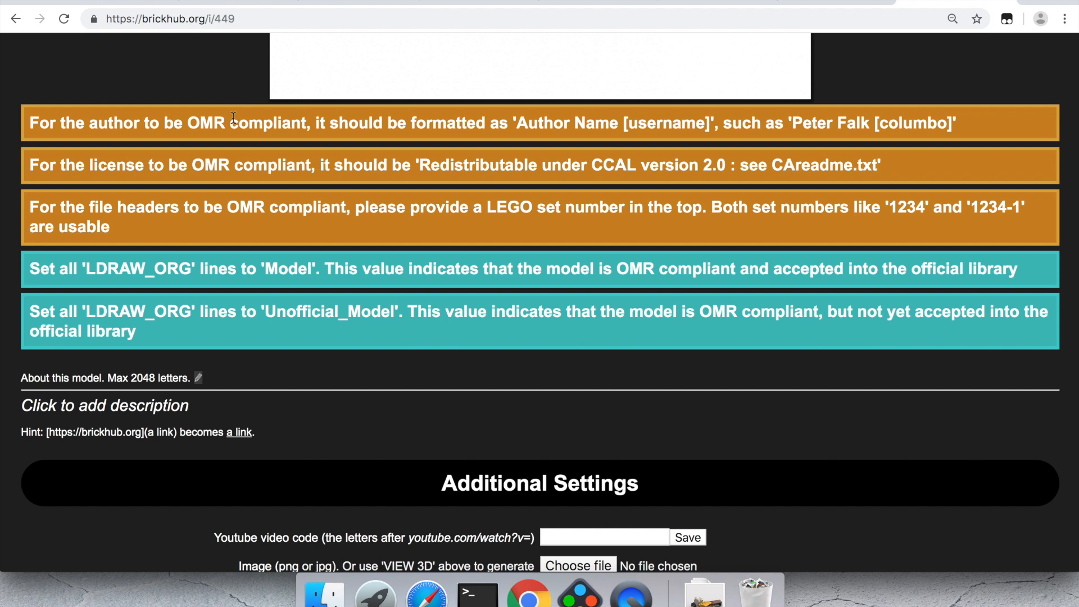
scroll(233, 119, "up", 3)
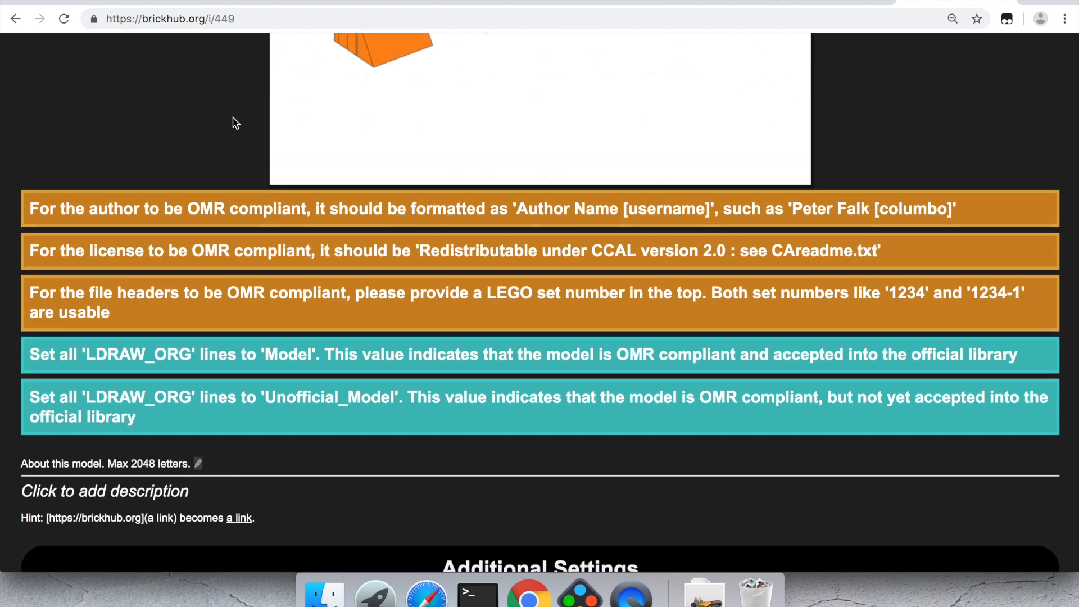
scroll(235, 123, "up", 15)
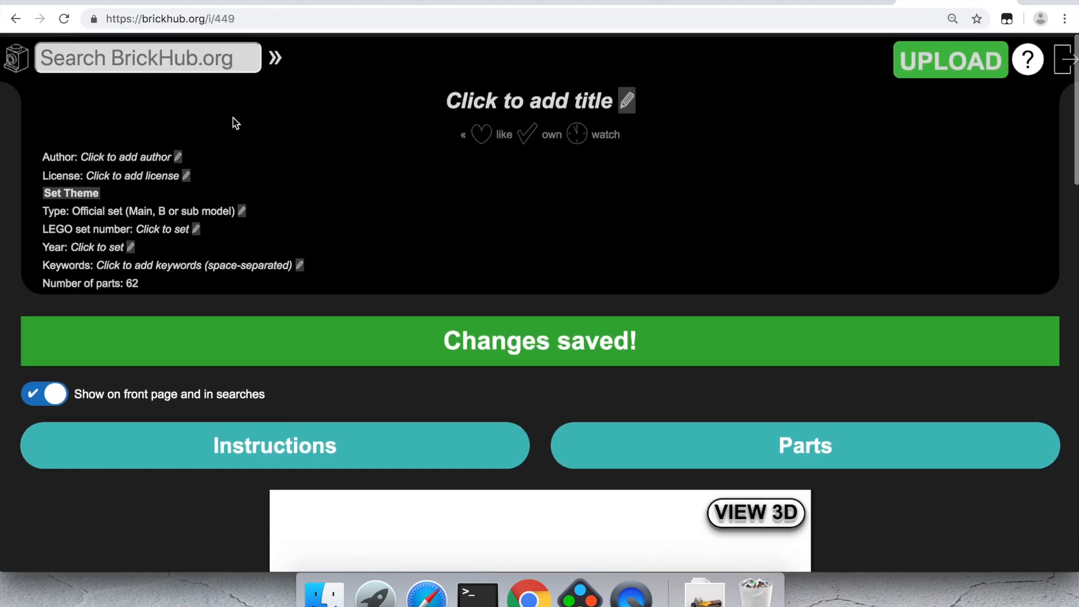
Step: Set the model author to the user's full name followed by their username in brackets
left_click(172, 155)
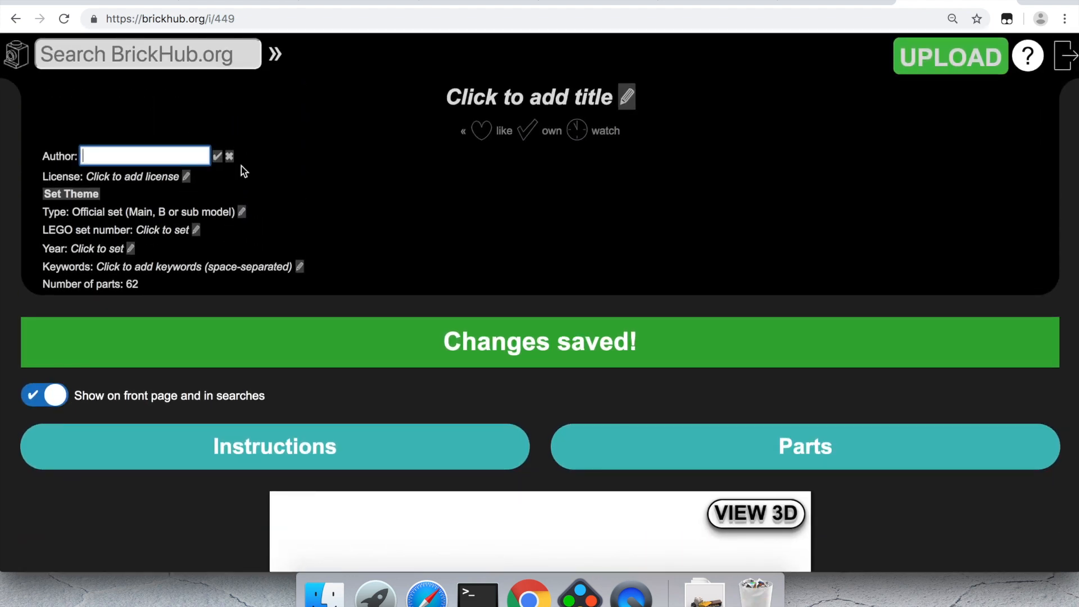
type("Lasse ")
type("Deleuran")
type(" [Lasse Deleu")
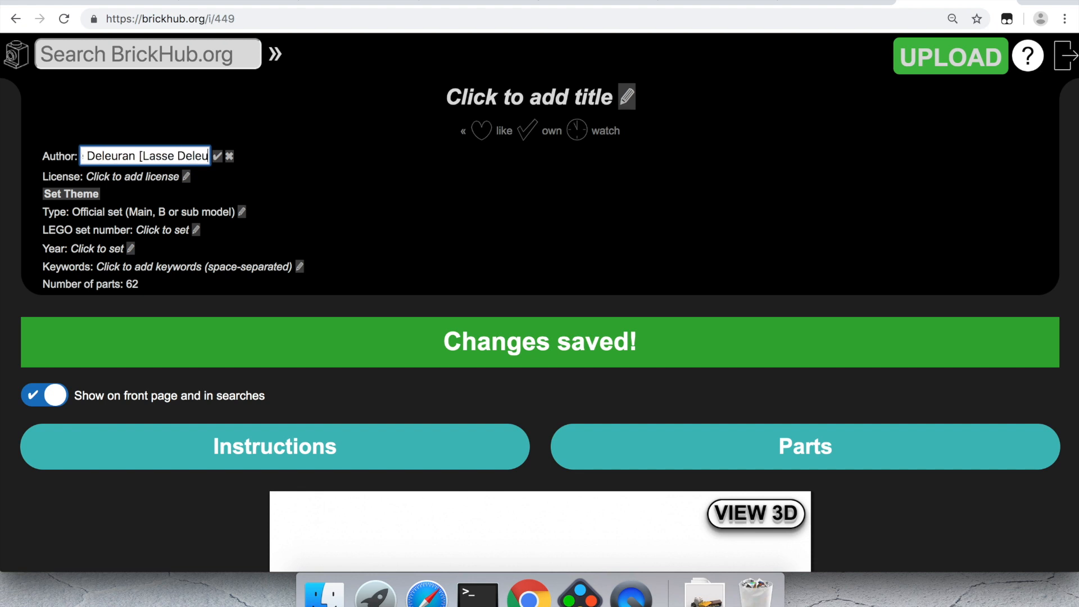
type("ran]")
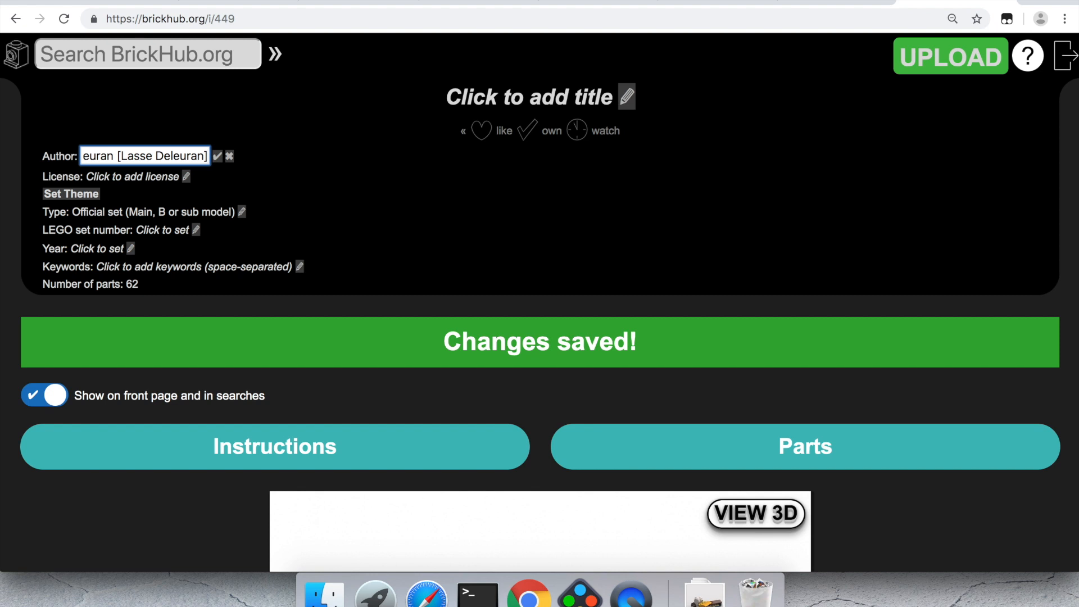
key("Return")
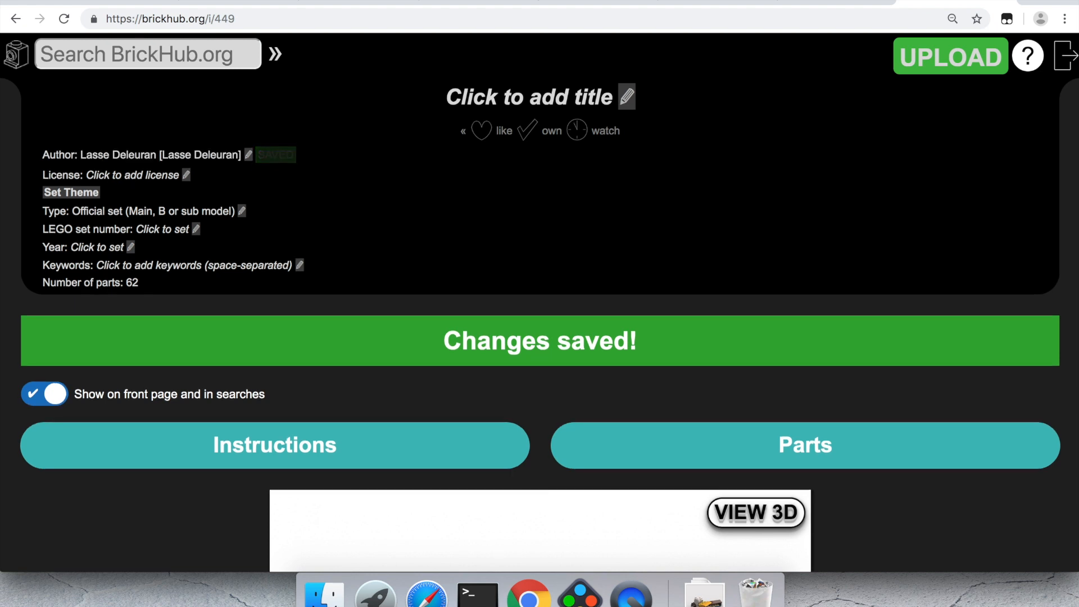
Step: Apply that author to every author line in the file and copy the CCAL licence text
scroll(540, 304, "down", 12)
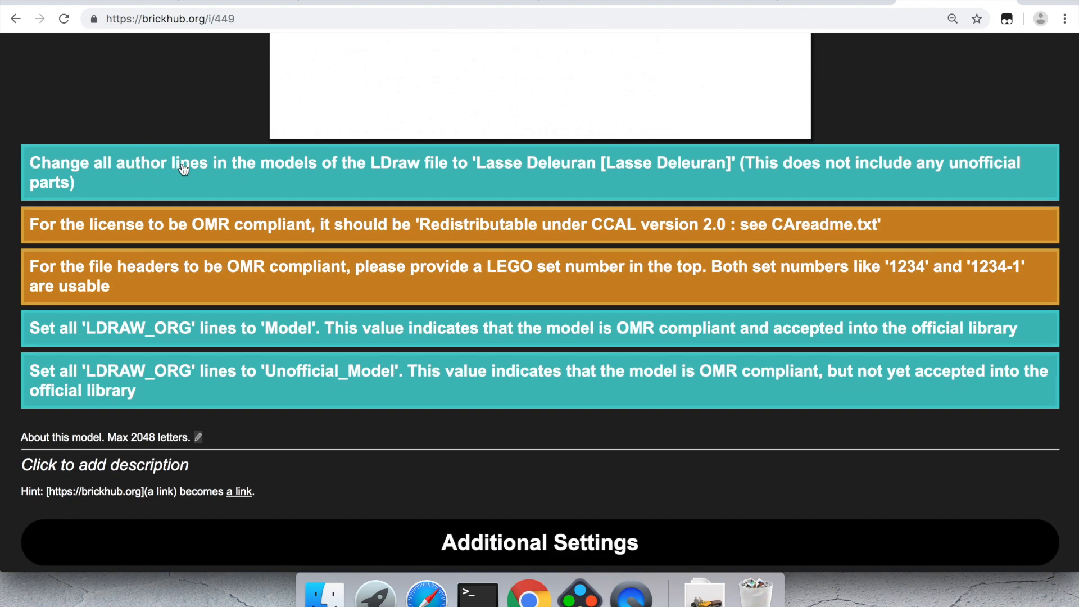
left_click(599, 174)
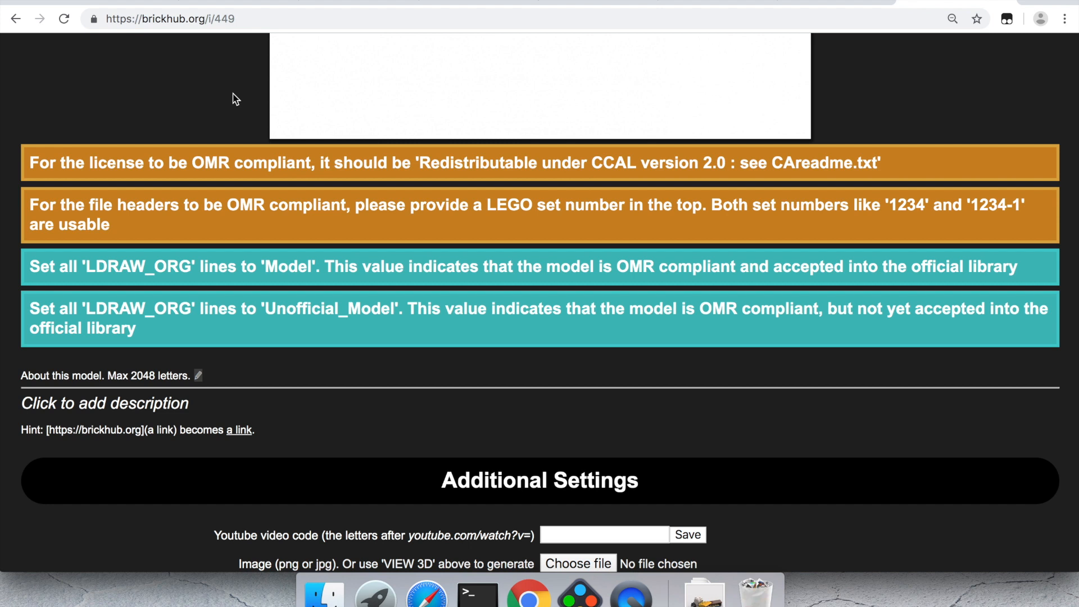
scroll(235, 99, "up", 3)
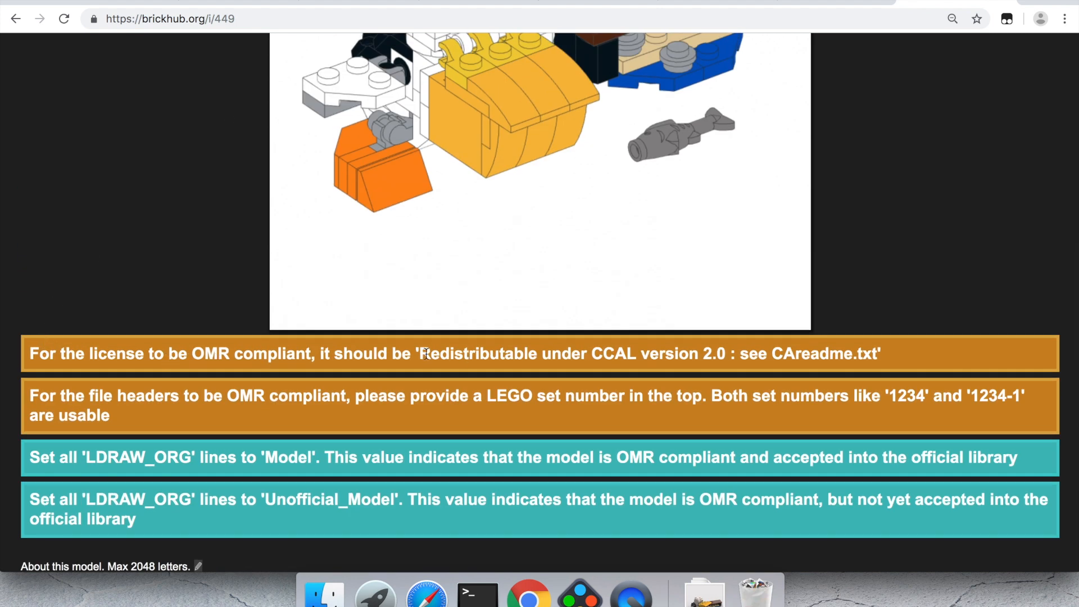
left_click_drag(421, 353, 879, 351)
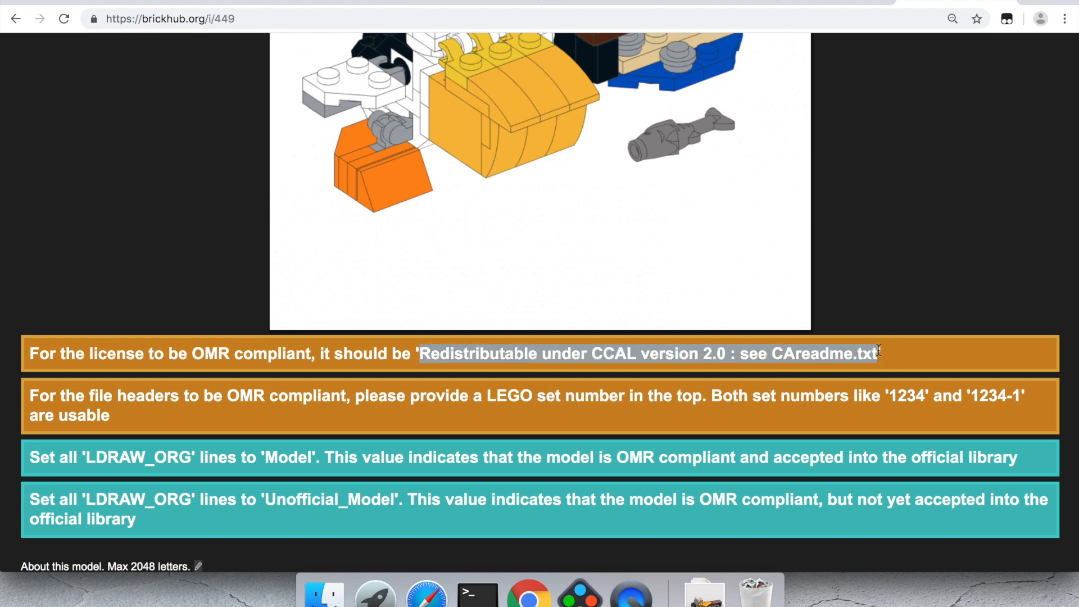
scroll(879, 350, "up", 10)
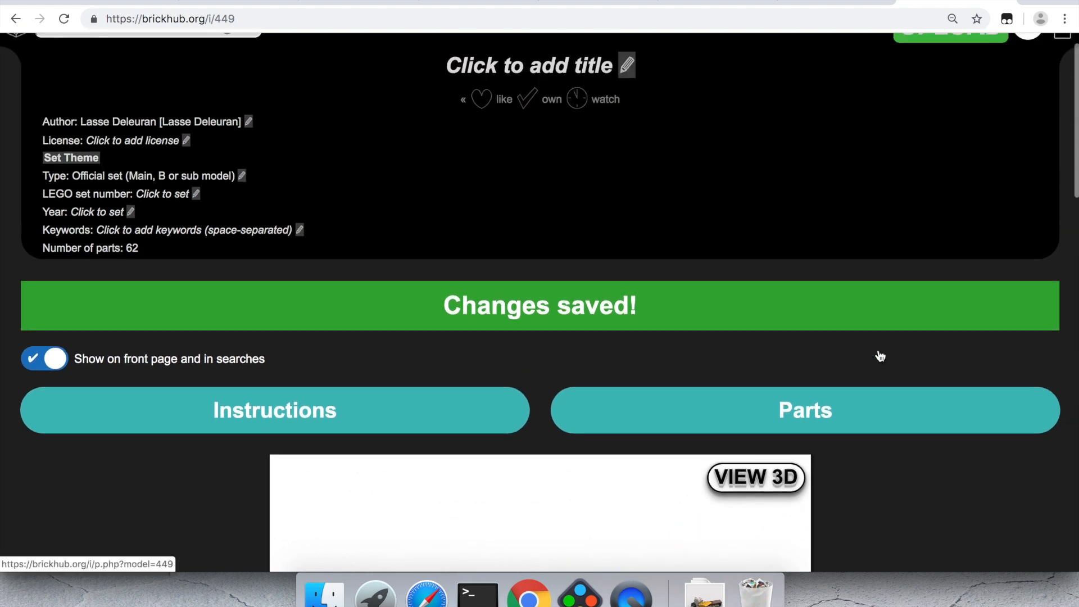
Step: Paste 'Redistributable under CCAL version 2.0 : see CAreadme.txt' as the licence and apply it to all licence lines
left_click(147, 140)
key("super+v")
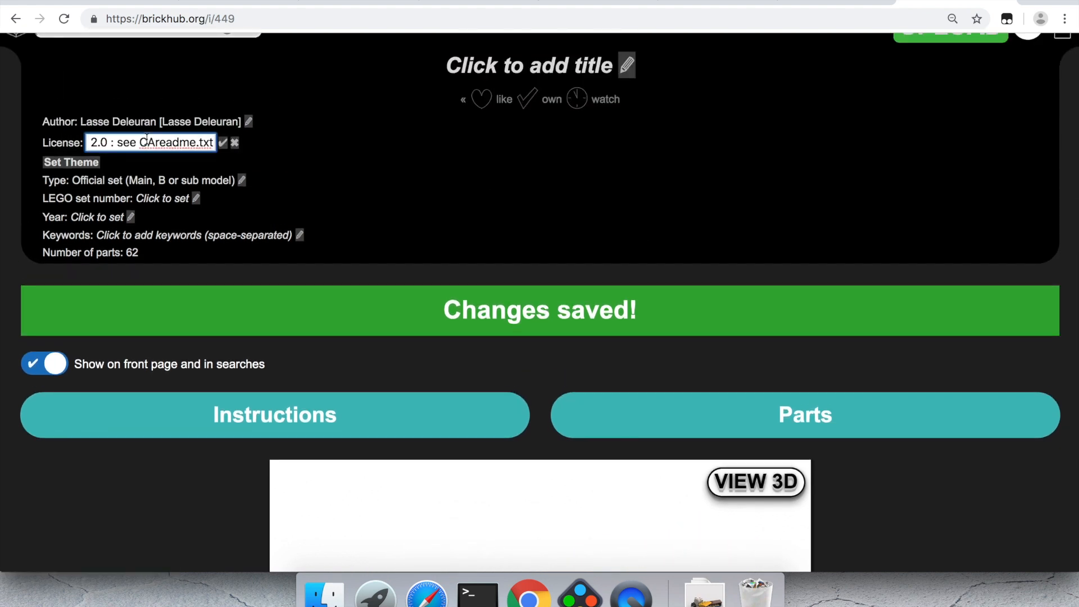
key("Return")
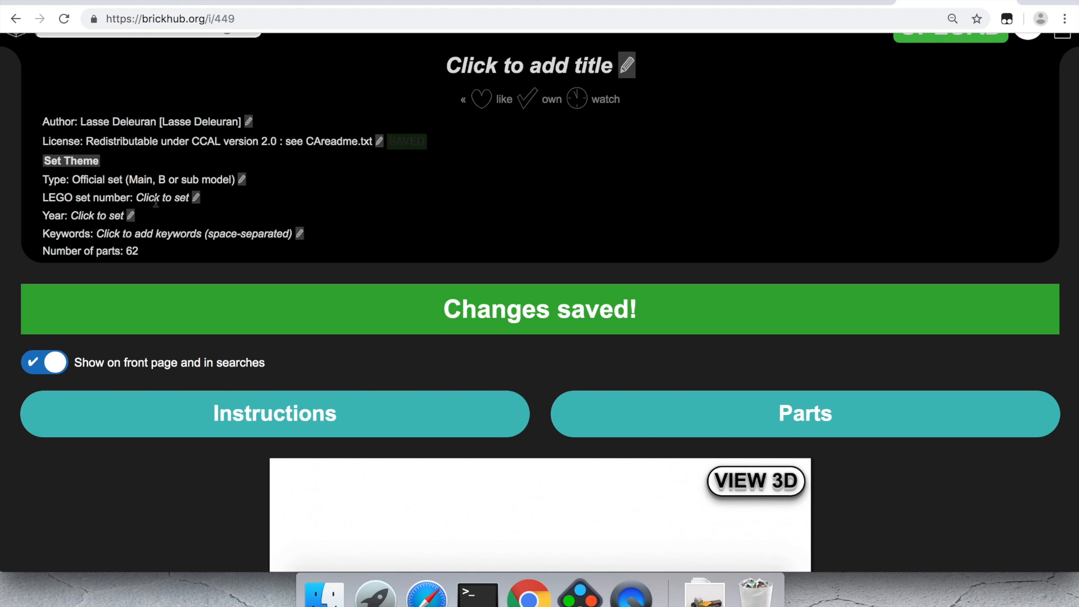
scroll(158, 210, "down", 6)
scroll(158, 211, "down", 9)
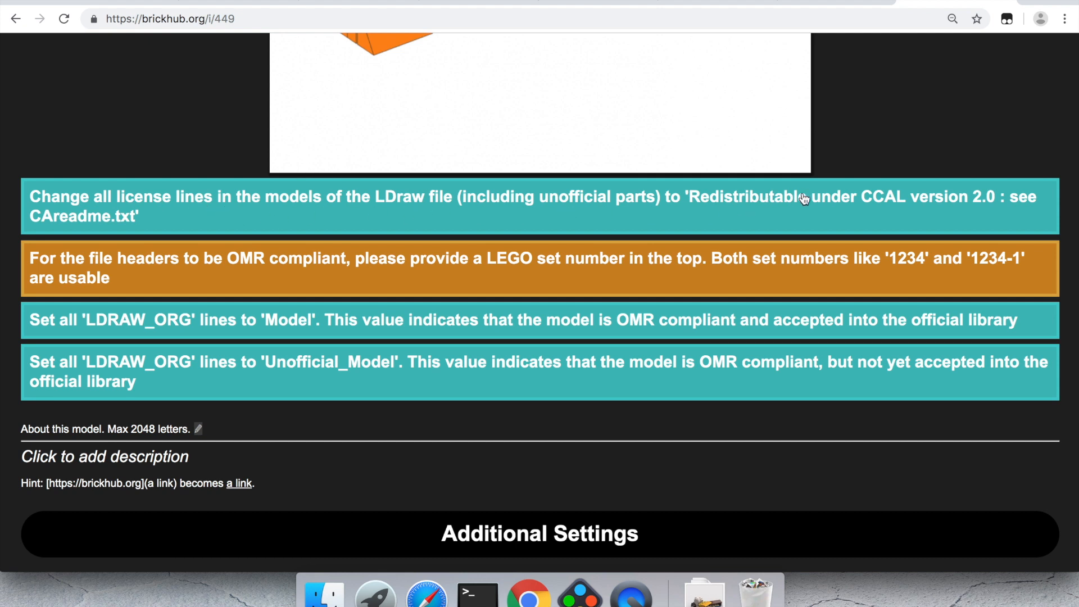
left_click(160, 207)
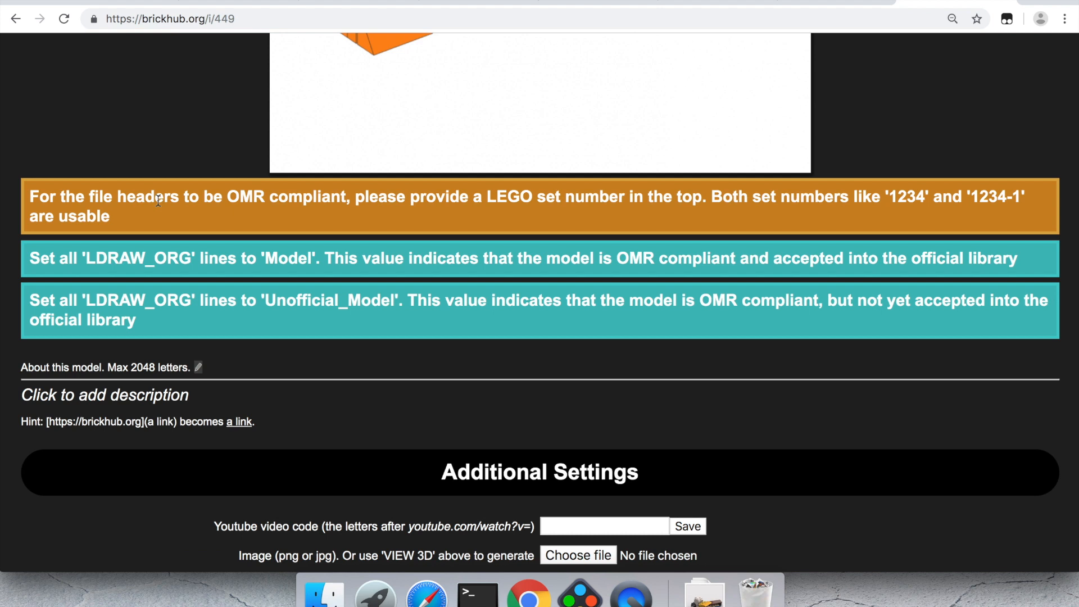
scroll(159, 200, "up", 4)
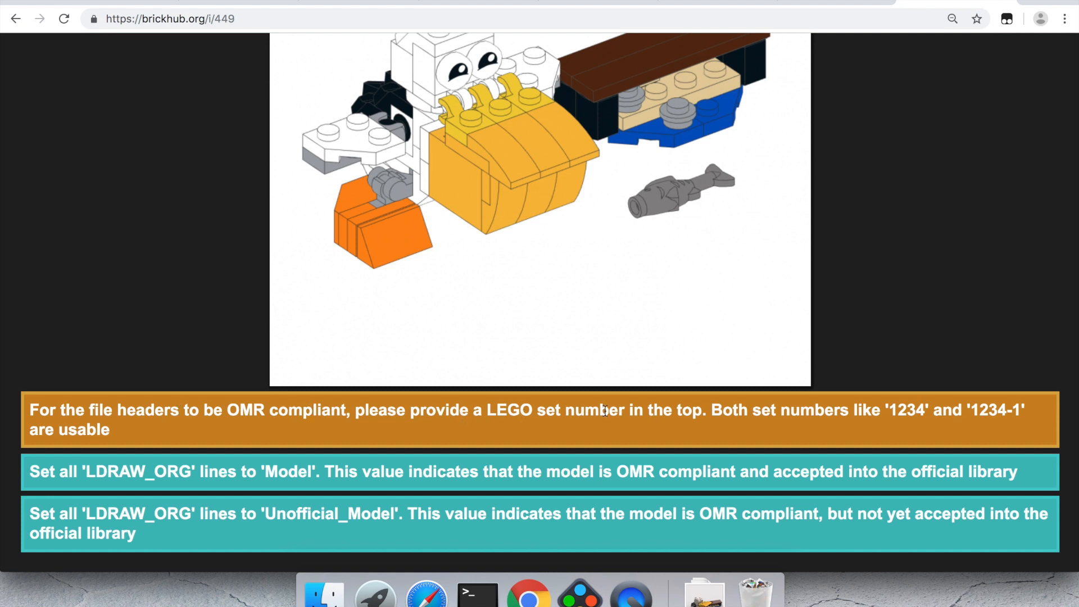
scroll(605, 411, "up", 11)
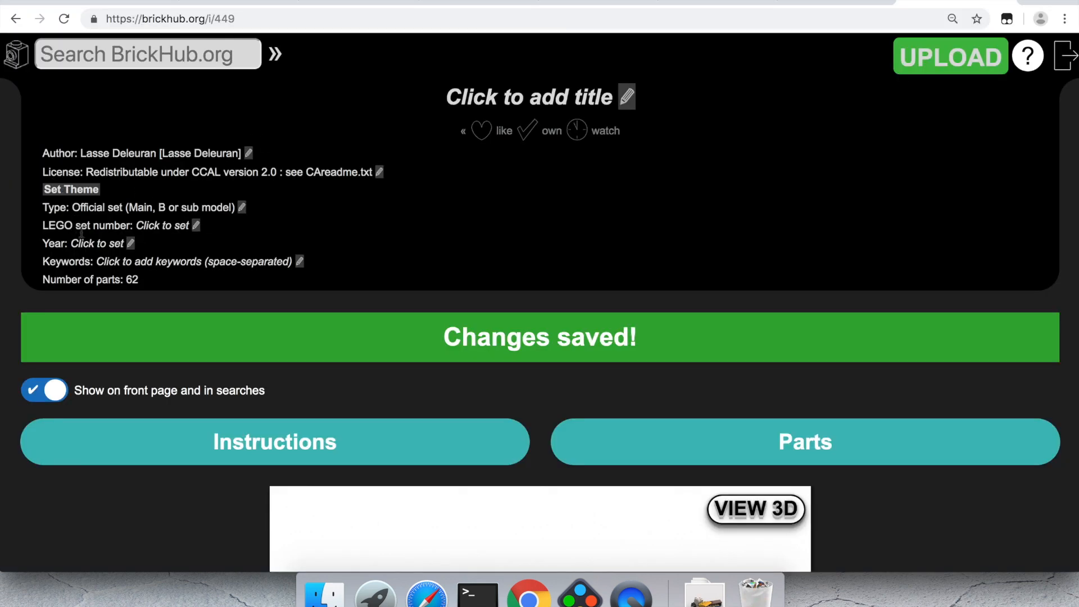
Step: Set the model's LEGO set number to 30571
left_click(150, 223)
type("30571")
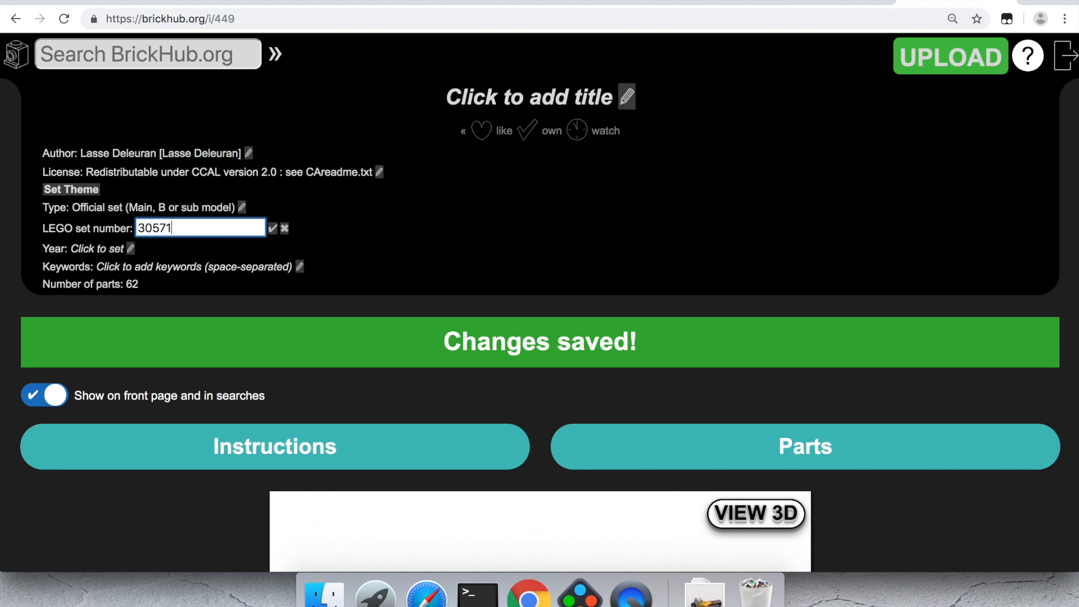
key("Return")
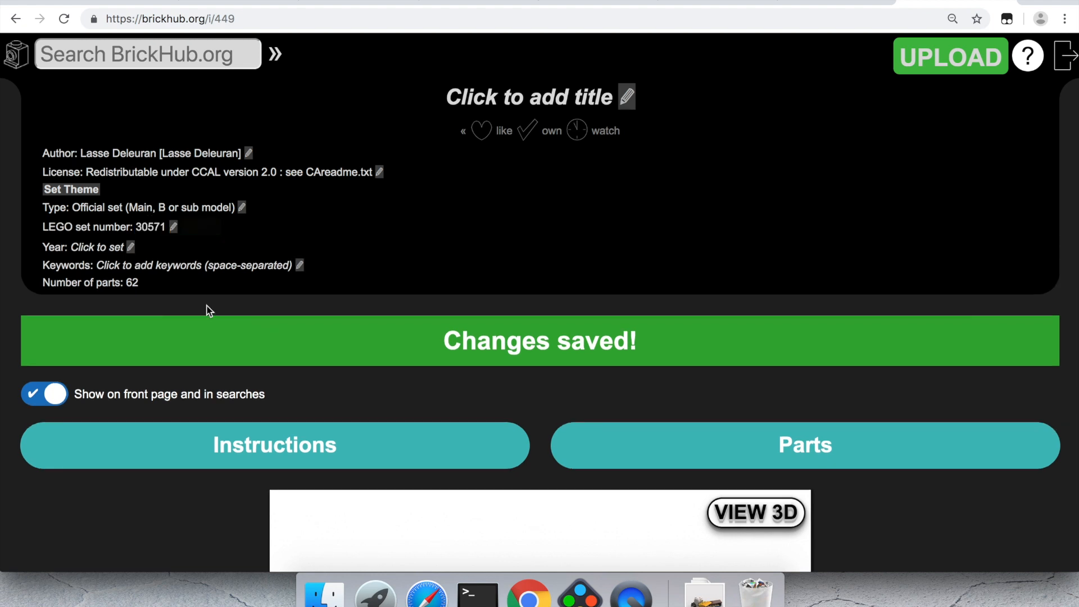
Step: Standardise file headers, rename the main model '30571 - Main.ldr', and set LDRAW_ORG lines to Unofficial_Model
scroll(209, 311, "down", 10)
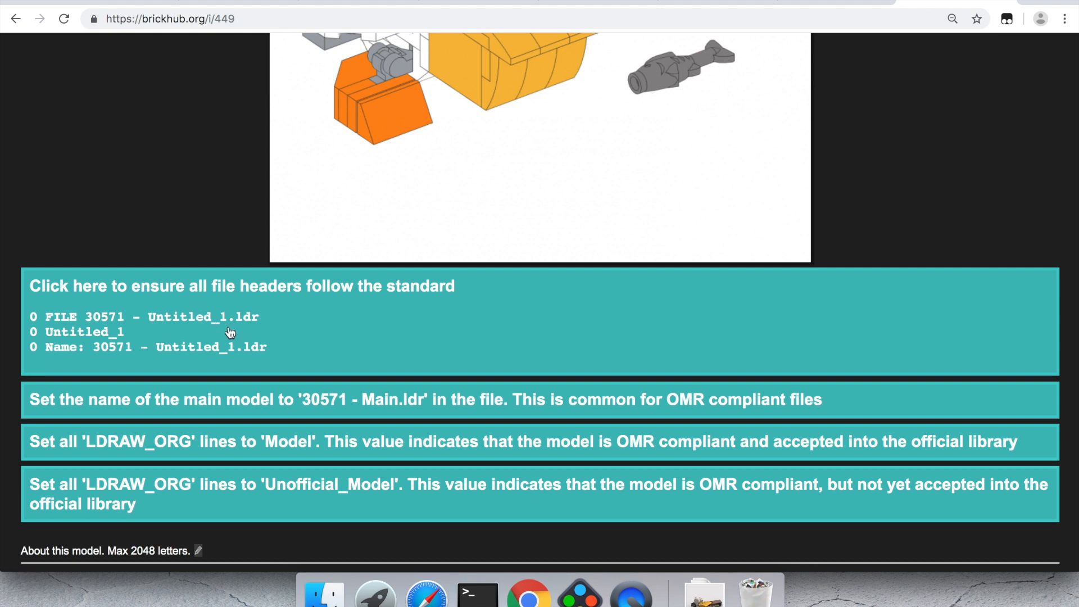
left_click(188, 312)
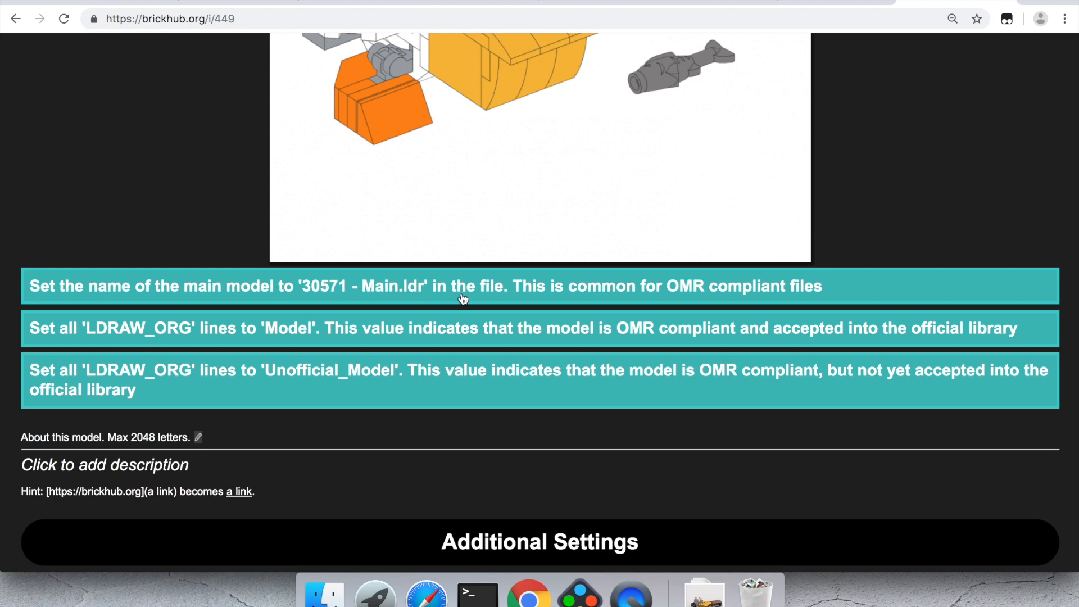
left_click(219, 284)
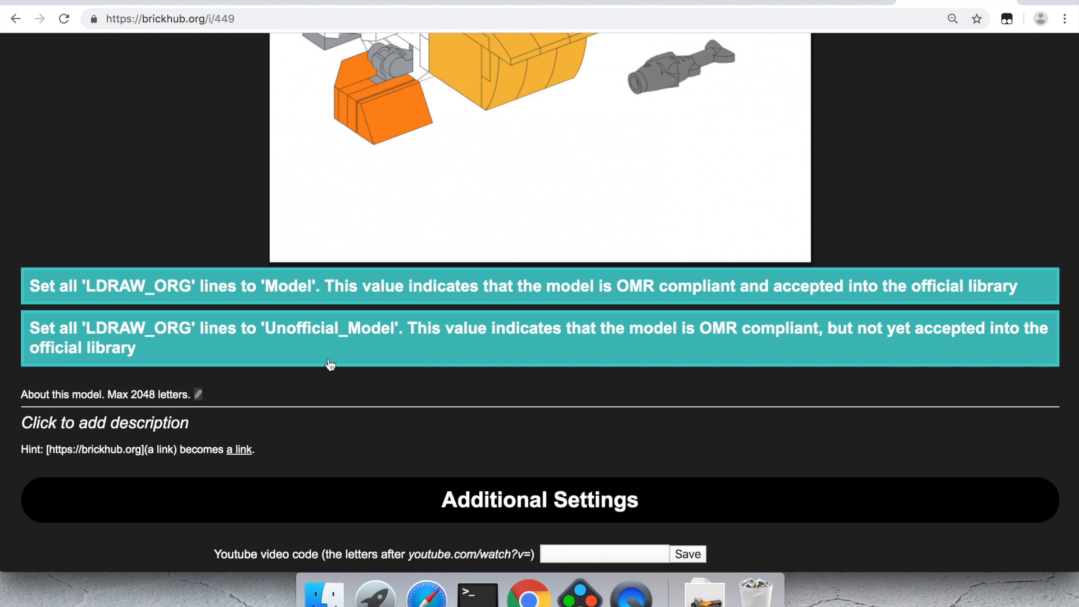
left_click(278, 349)
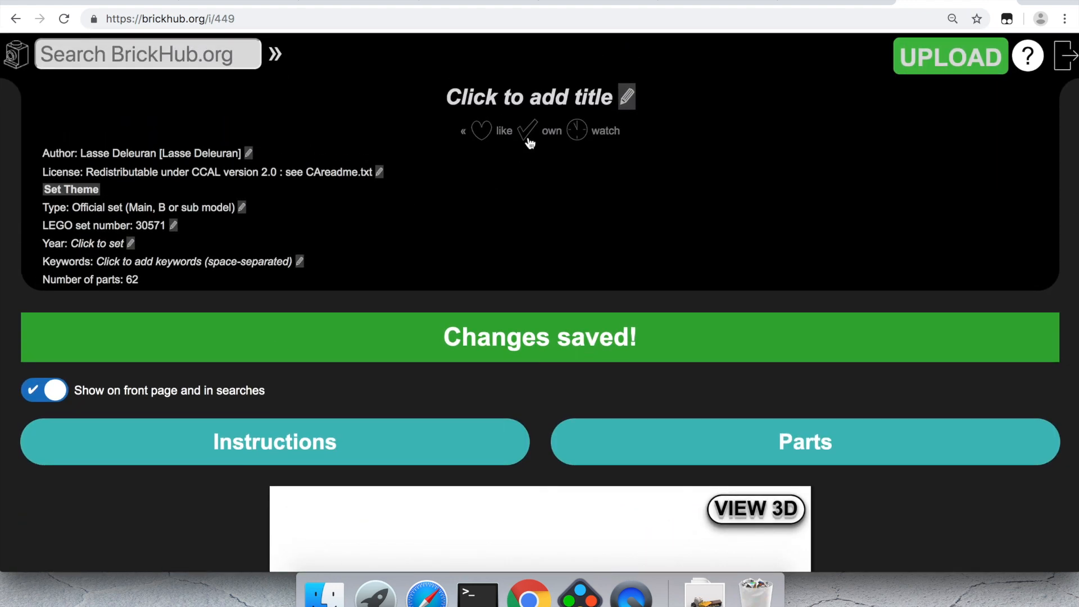
Step: Title the model 'Pelican' and set its year to 2019
left_click(519, 101)
type("P")
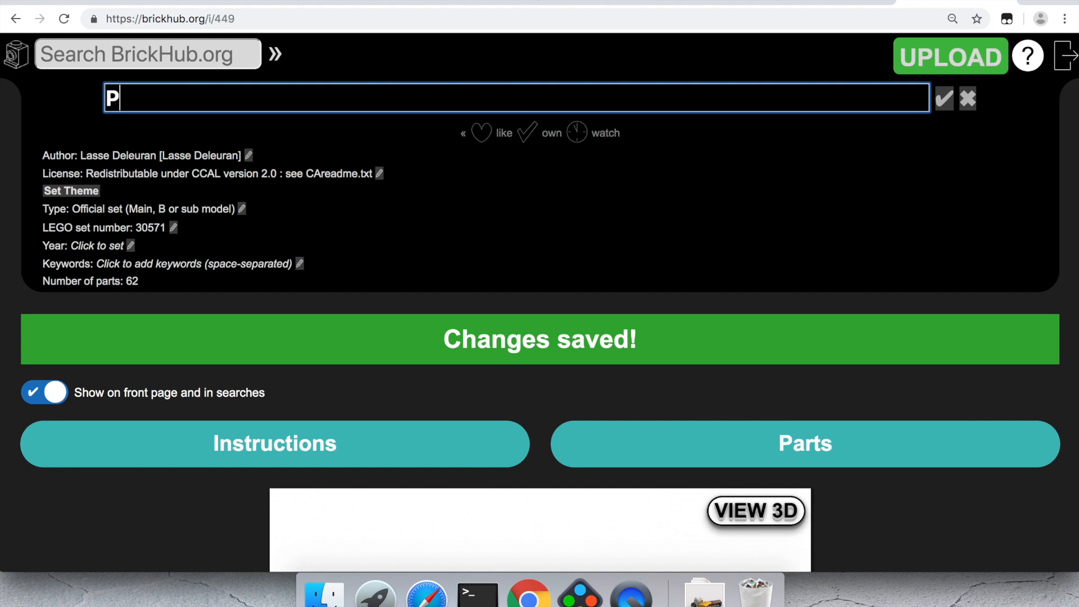
type("elican")
key("Return")
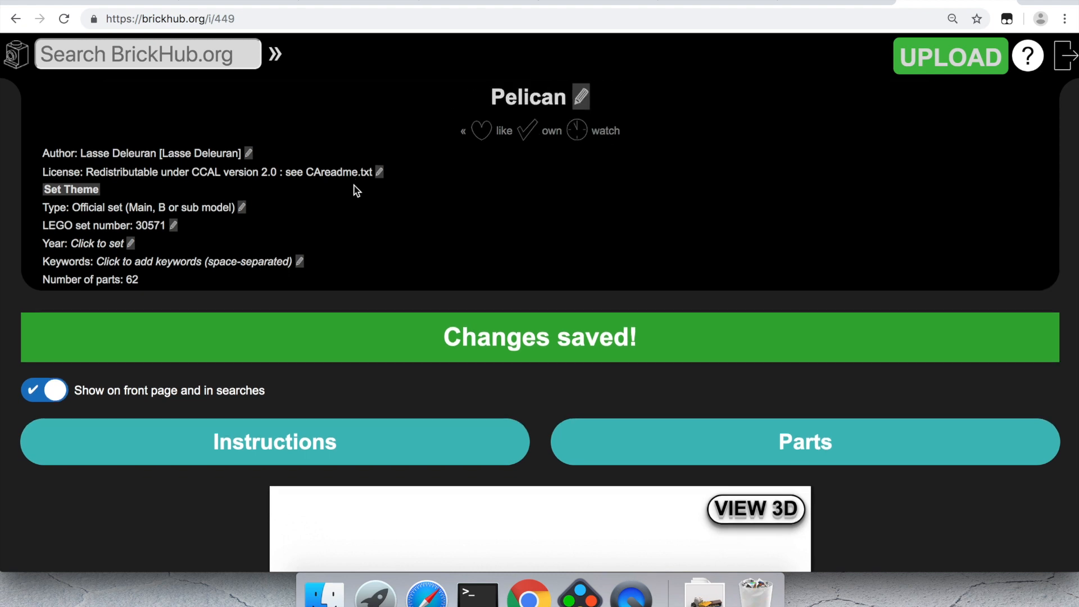
left_click(98, 244)
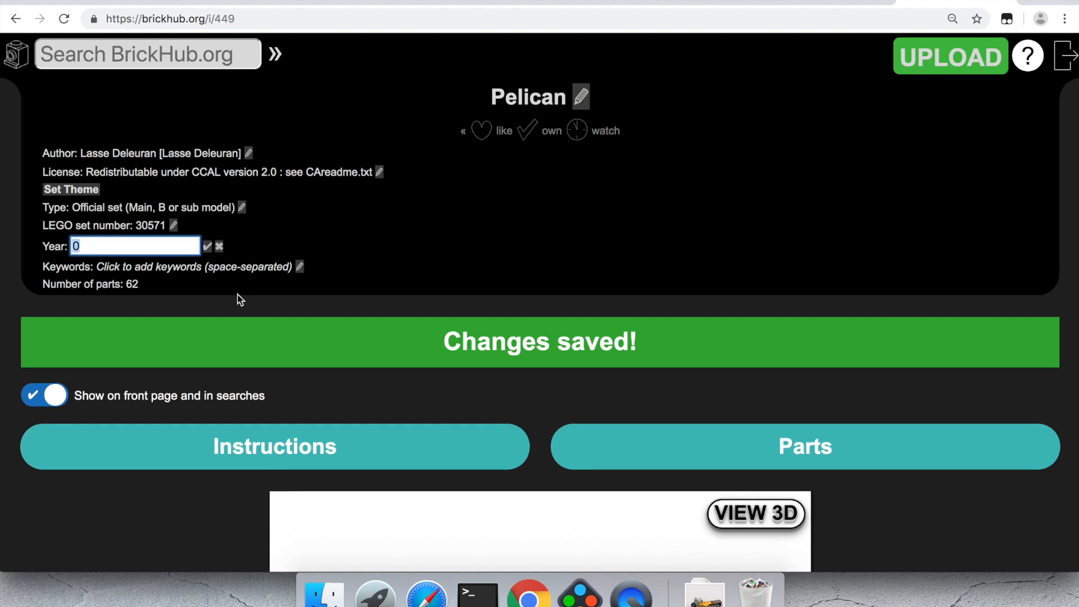
type("2019")
key("Return")
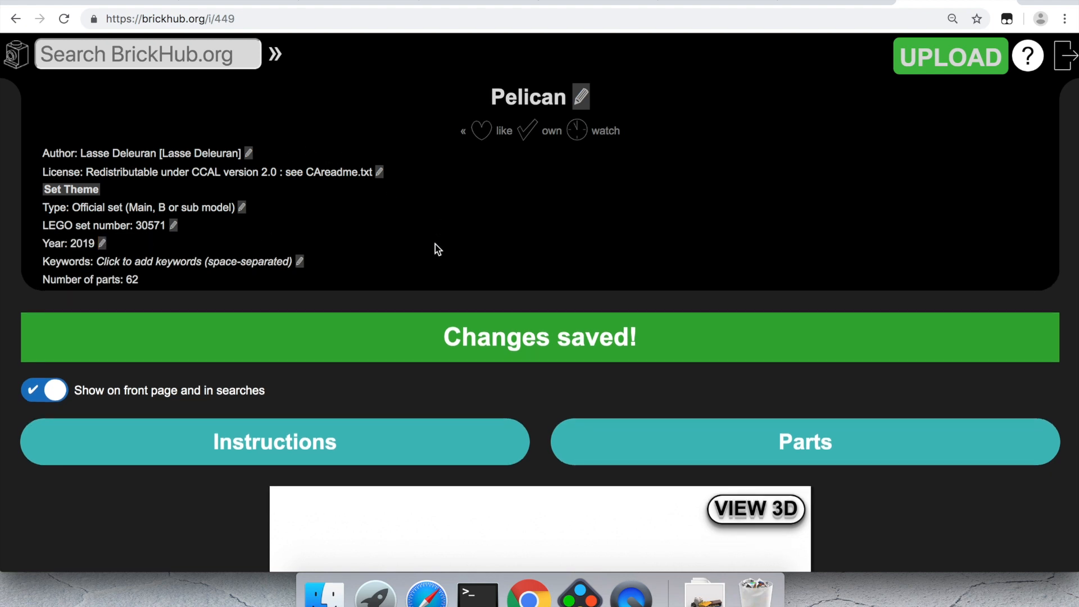
Step: Assign the Creator theme and add the keyword 'polybag'
left_click(70, 194)
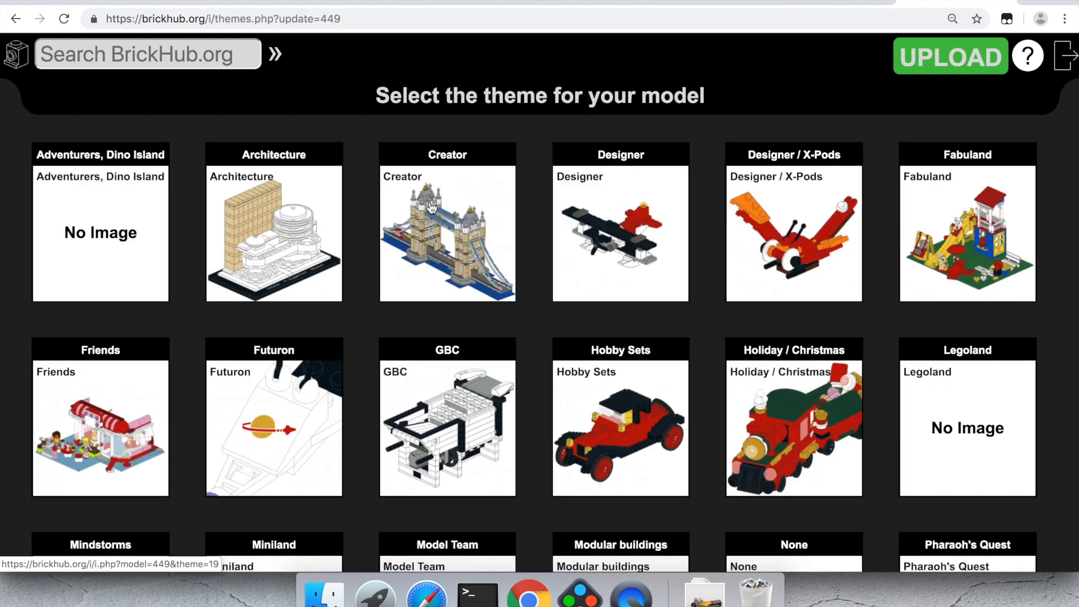
left_click(432, 207)
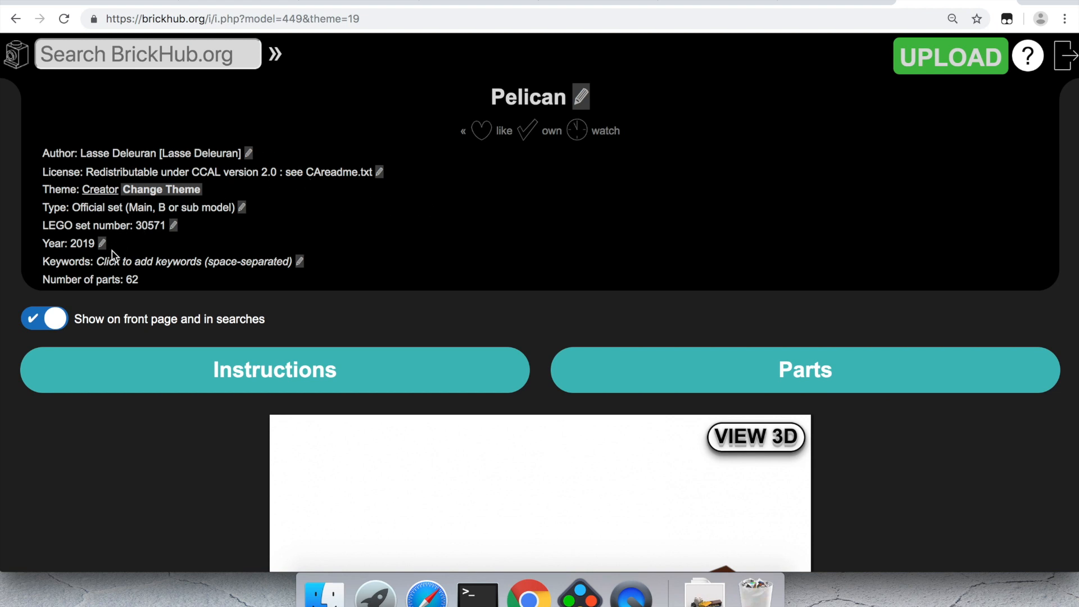
left_click(135, 261)
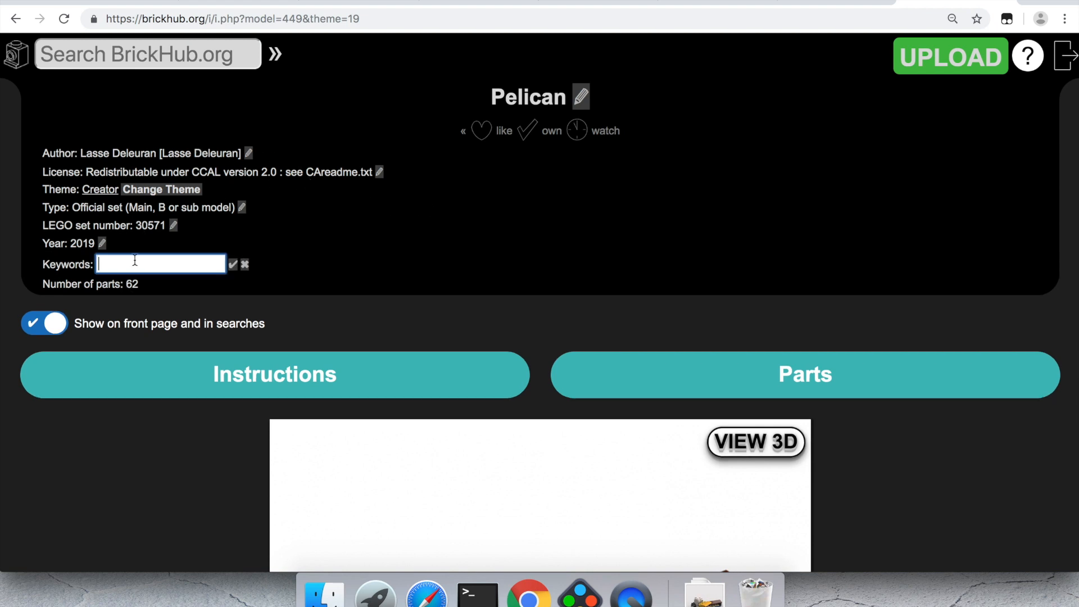
type("polybag")
key("Return")
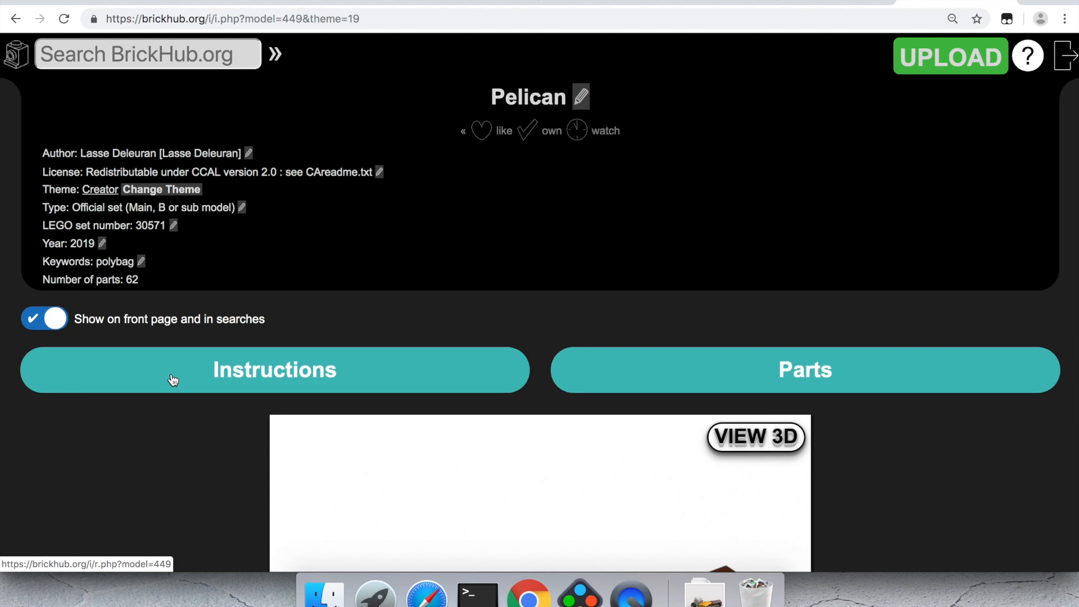
scroll(173, 380, "down", 6)
scroll(173, 380, "down", 8)
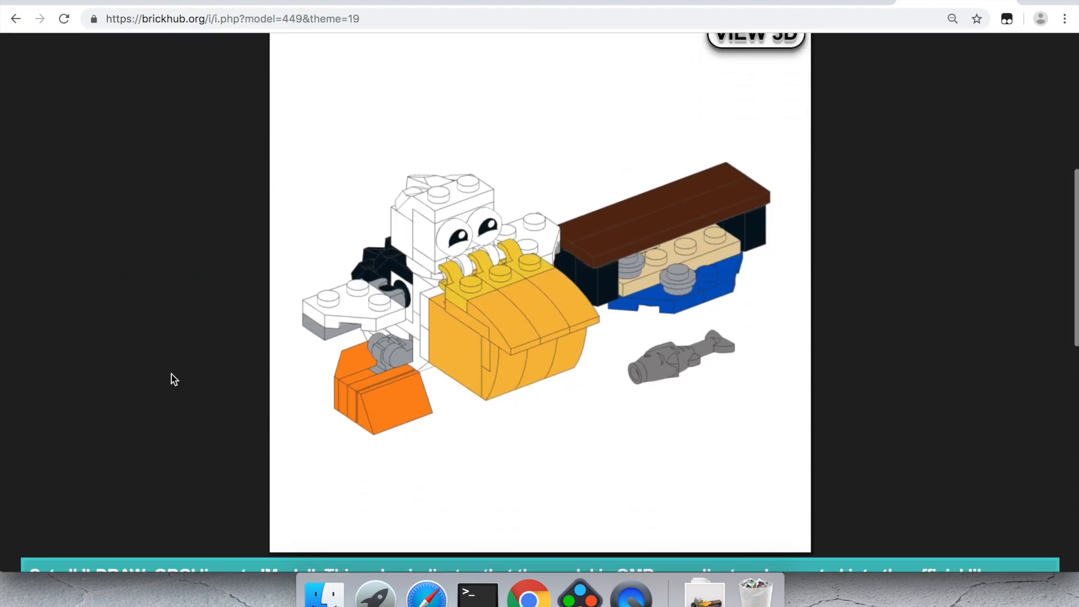
scroll(173, 380, "down", 1)
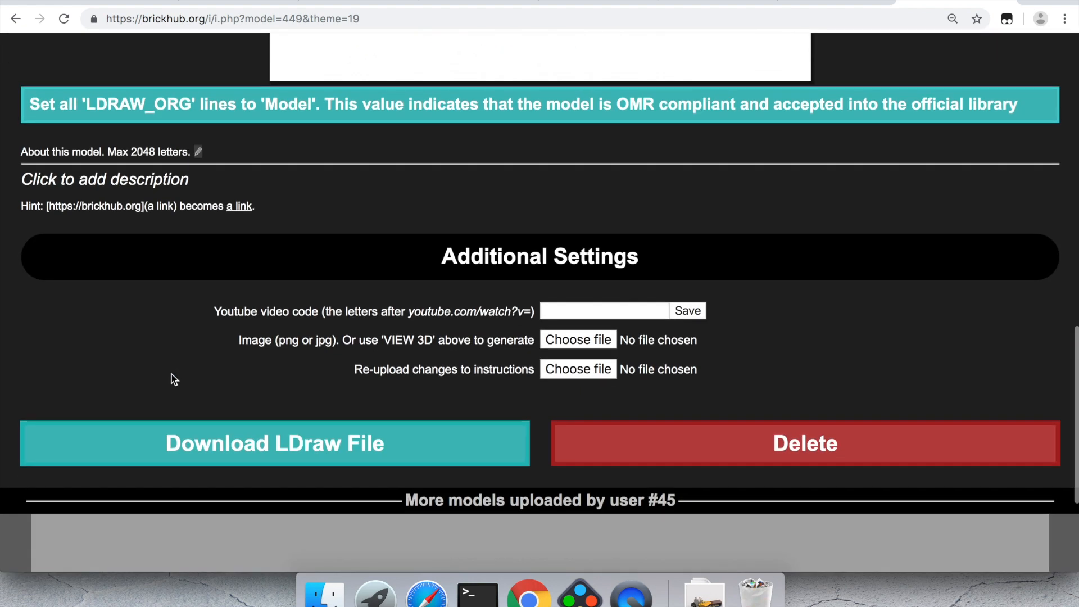
Step: Download the Pelican LDraw .mpd file and scroll through it in TextEdit
left_click(264, 447)
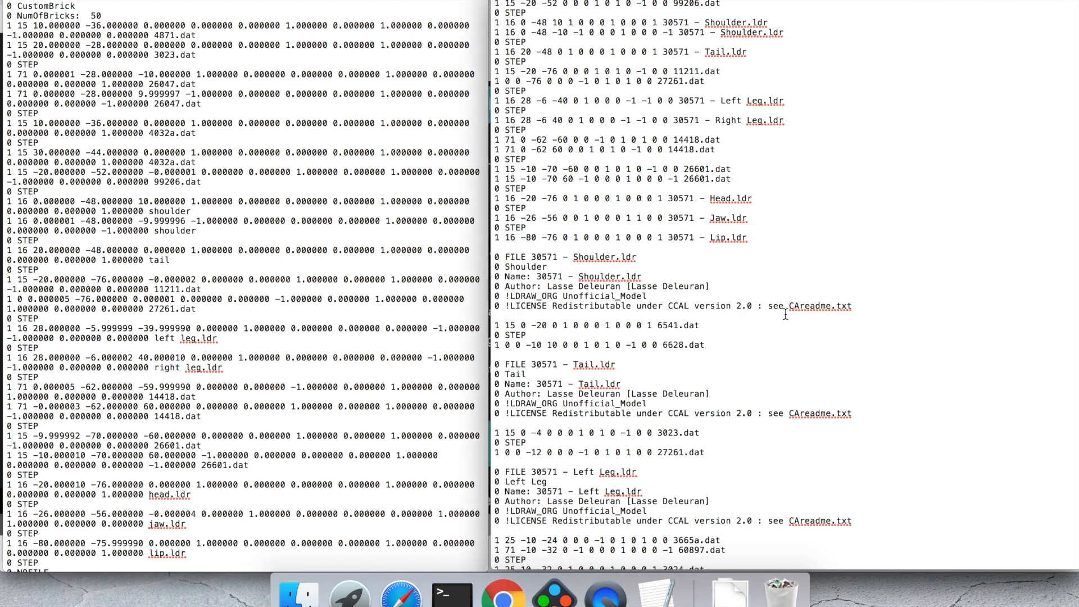
scroll(743, 344, "down", 10)
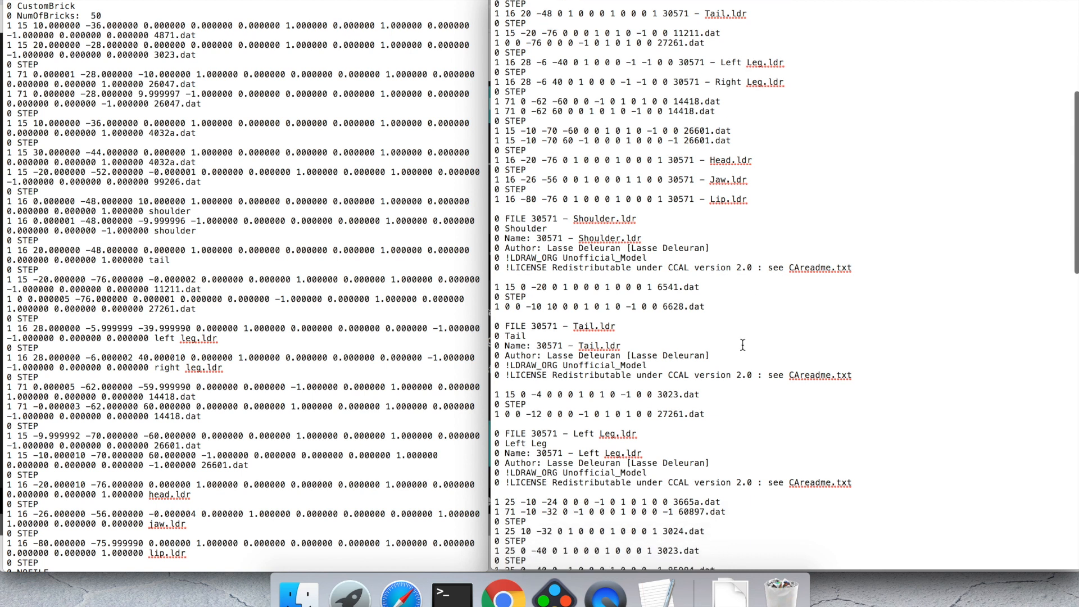
scroll(742, 345, "down", 7)
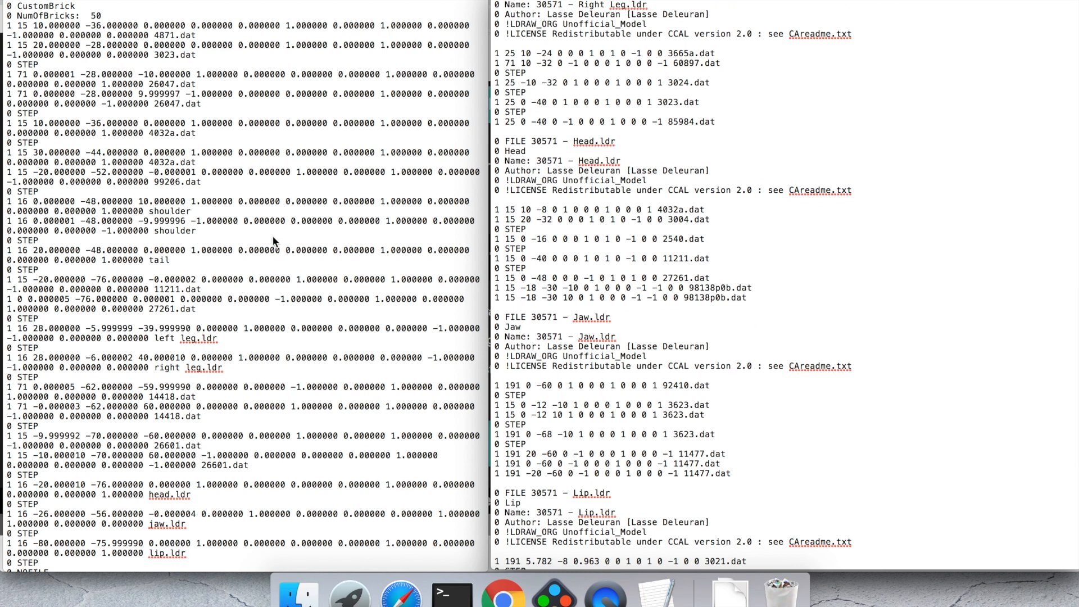
scroll(266, 324, "down", 15)
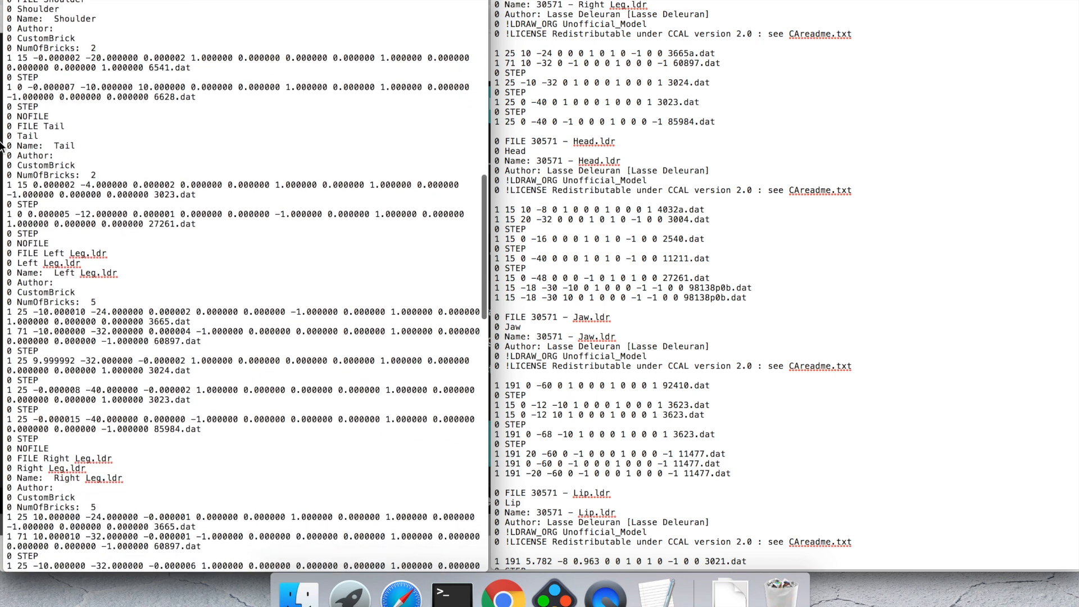
scroll(722, 302, "up", 5)
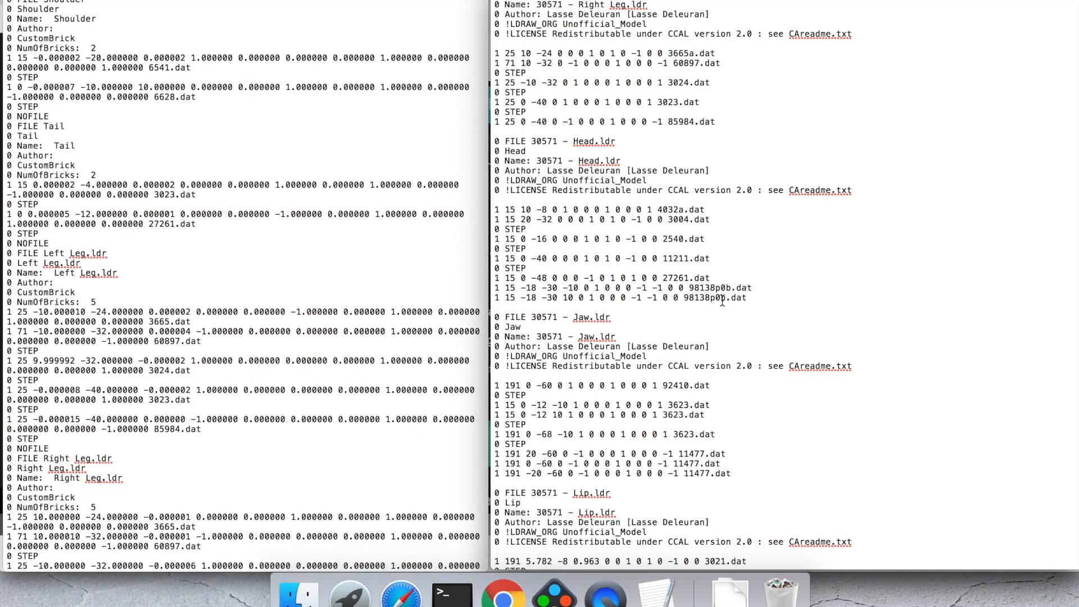
scroll(722, 302, "up", 15)
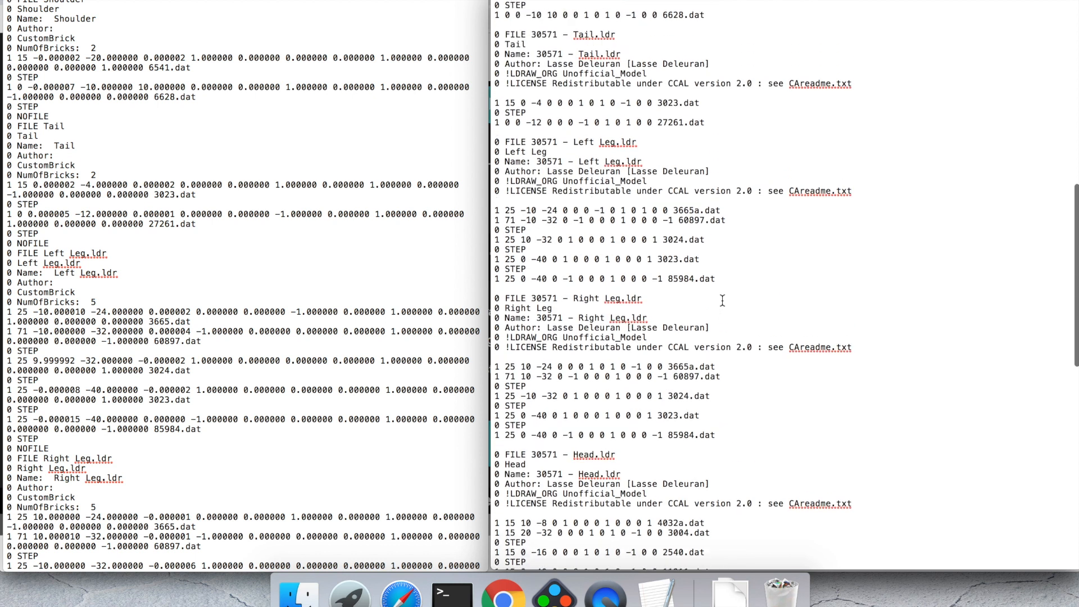
scroll(722, 302, "down", 6)
scroll(722, 302, "down", 3)
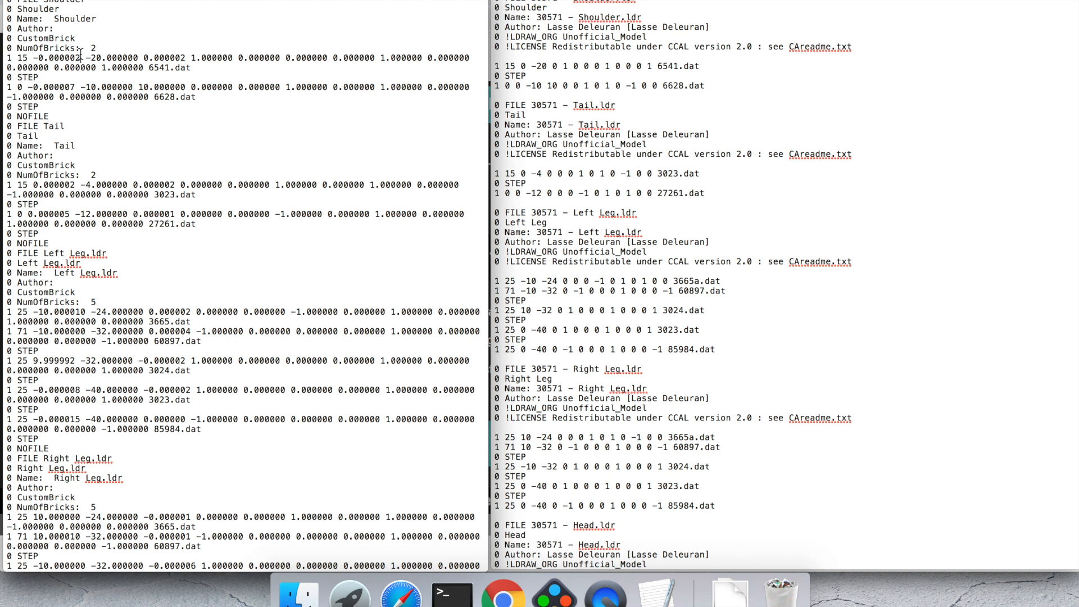
Step: Compare the Shoulder subfile's Name and LDRAW_ORG Unofficial_Model header lines with the older file
left_click(526, 67)
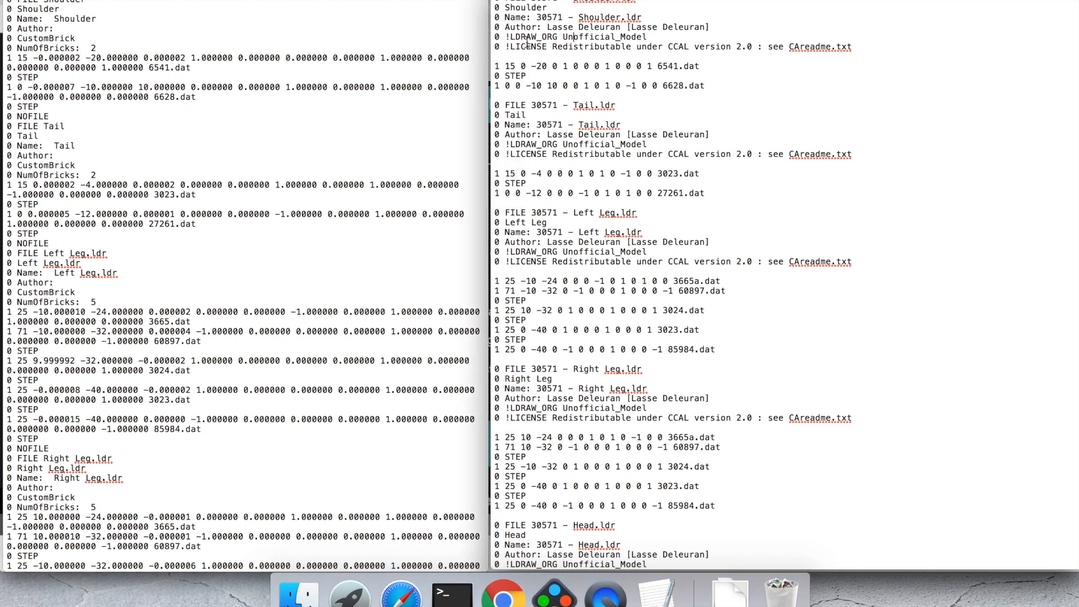
left_click_drag(497, 1, 497, 57)
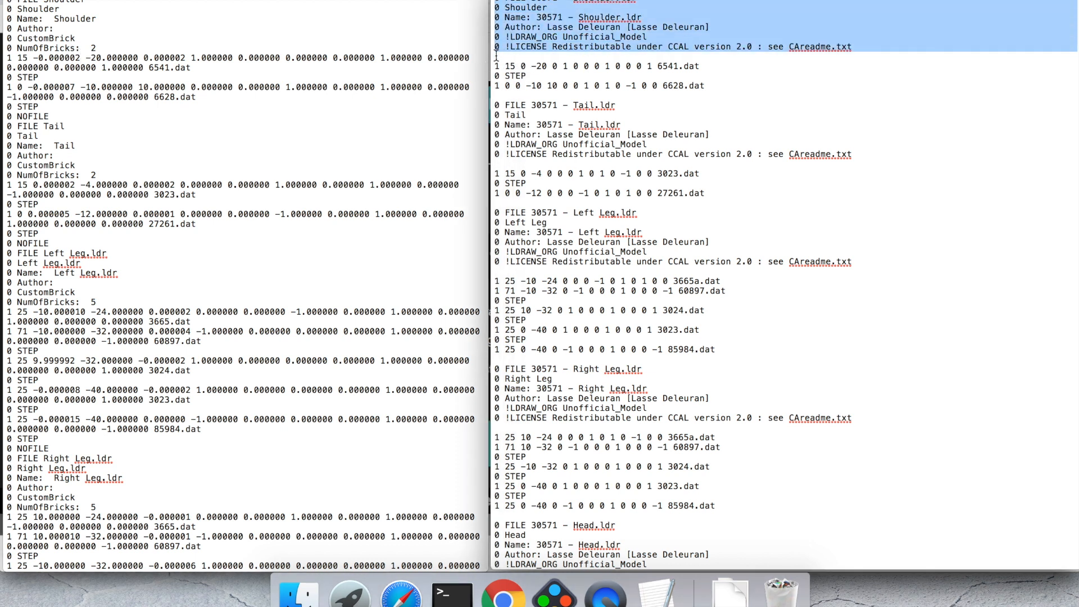
double_click(527, 36)
double_click(594, 36)
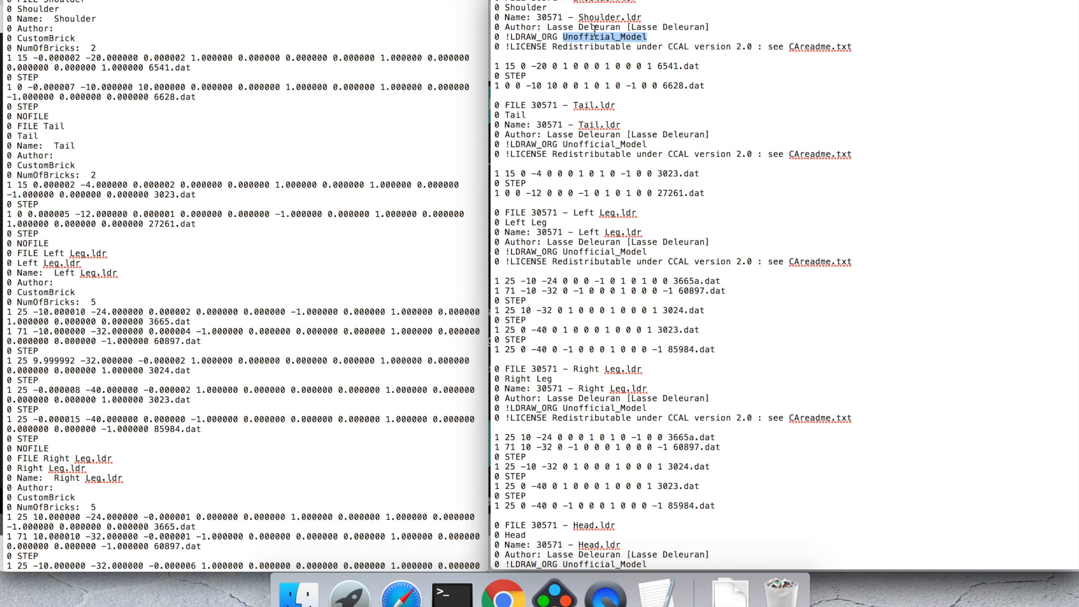
double_click(517, 18)
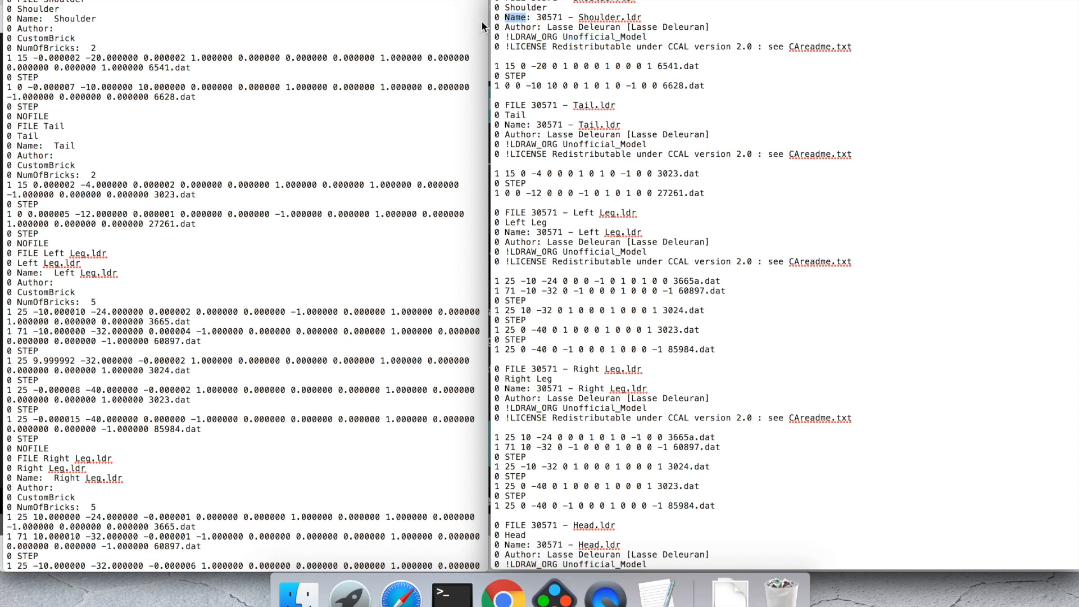
left_click(54, 34)
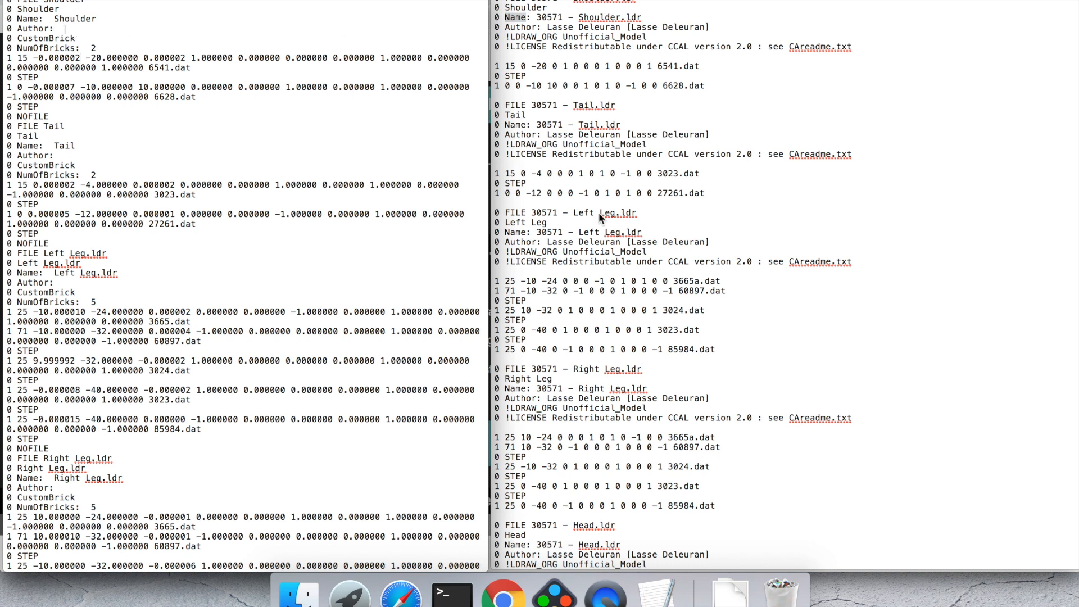
left_click(513, 600)
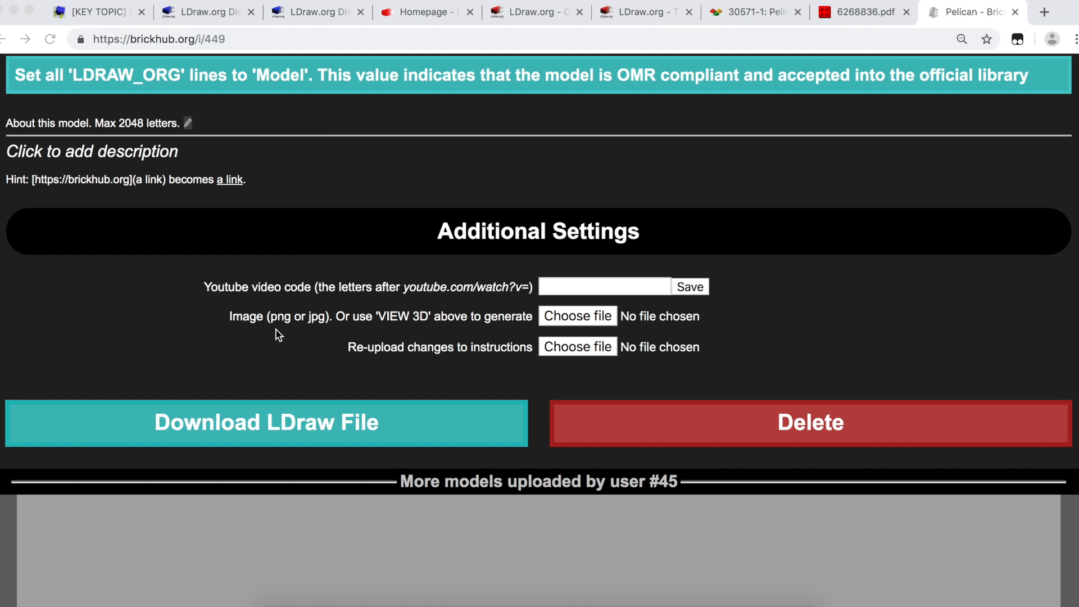
Step: Copy the 'Download LDraw File' link address and paste it into the address bar to inspect it
right_click(294, 423)
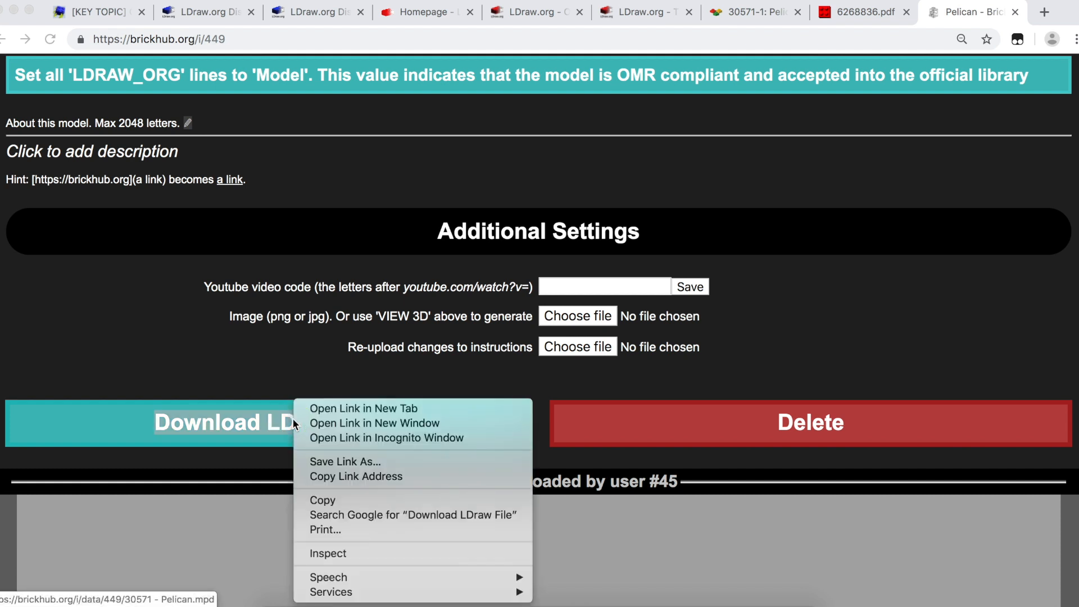
left_click(352, 482)
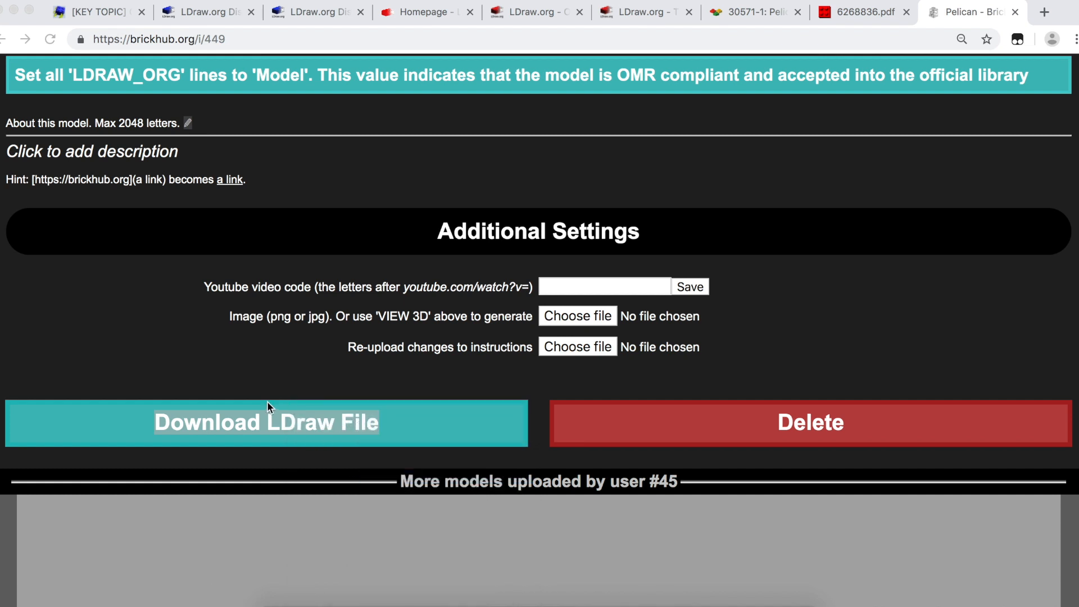
left_click(301, 40)
key("super+v")
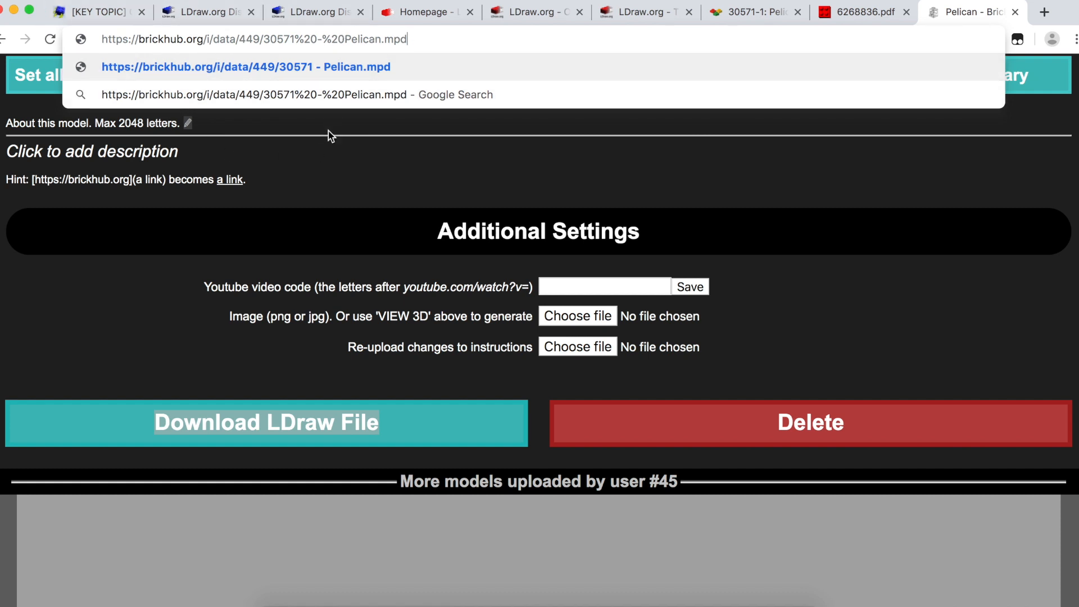
left_click(170, 302)
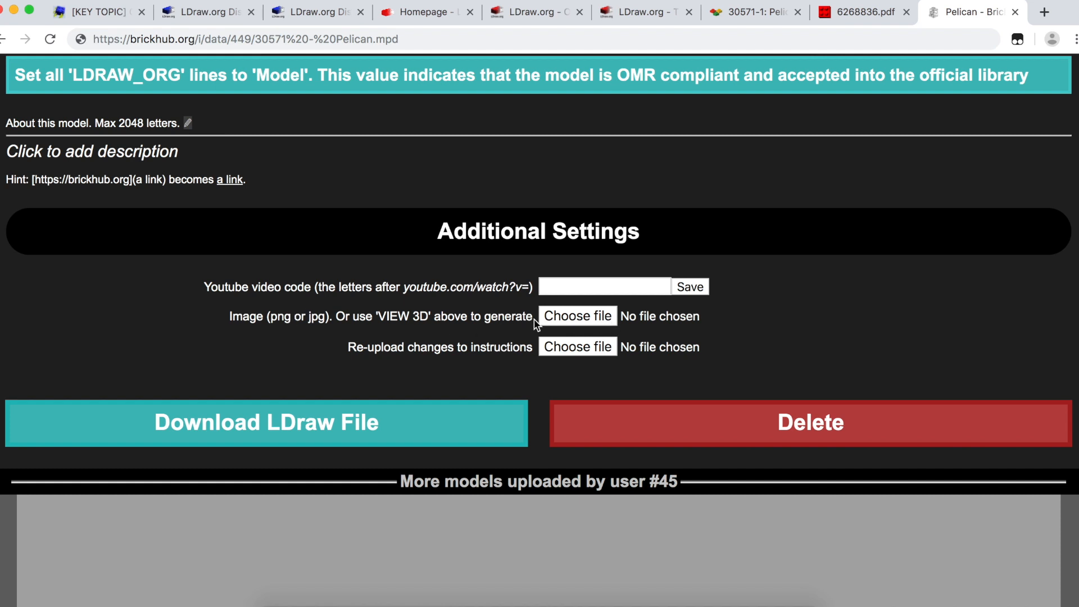
left_click(553, 318)
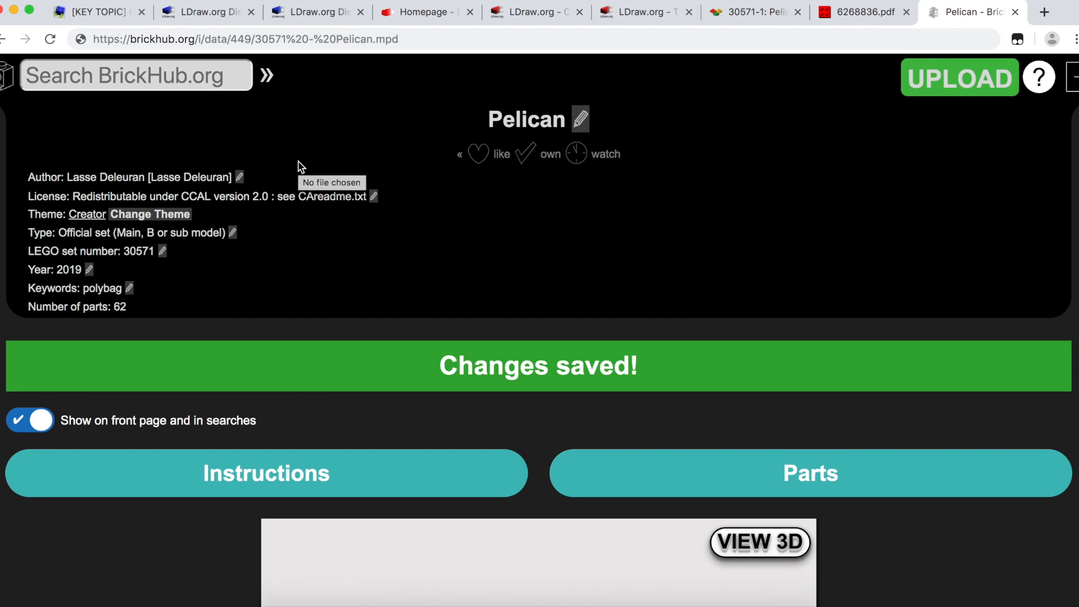
scroll(299, 163, "down", 10)
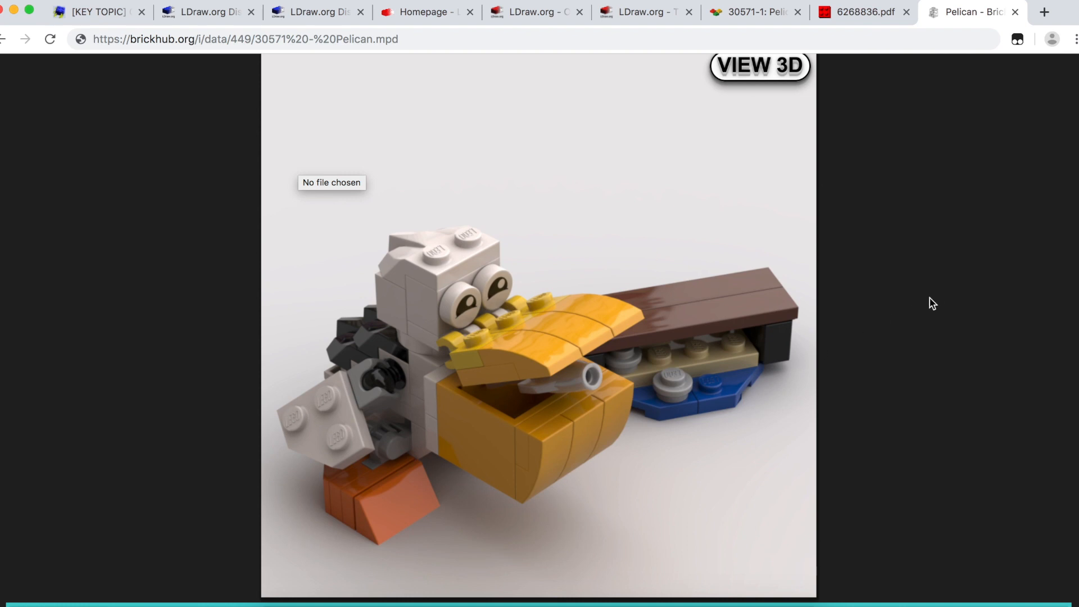
scroll(934, 303, "up", 8)
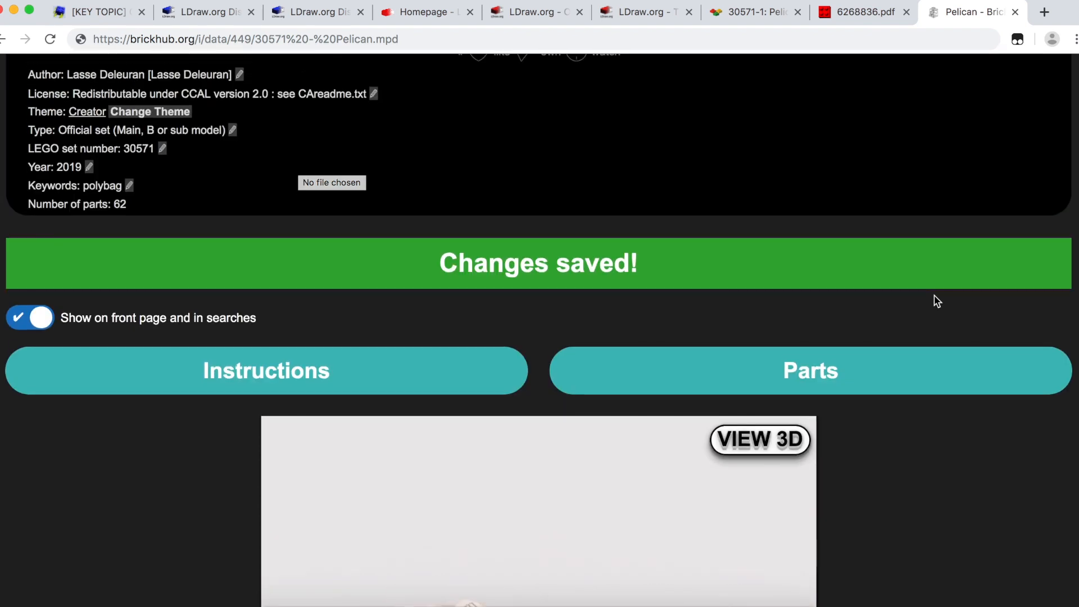
scroll(935, 301, "down", 5)
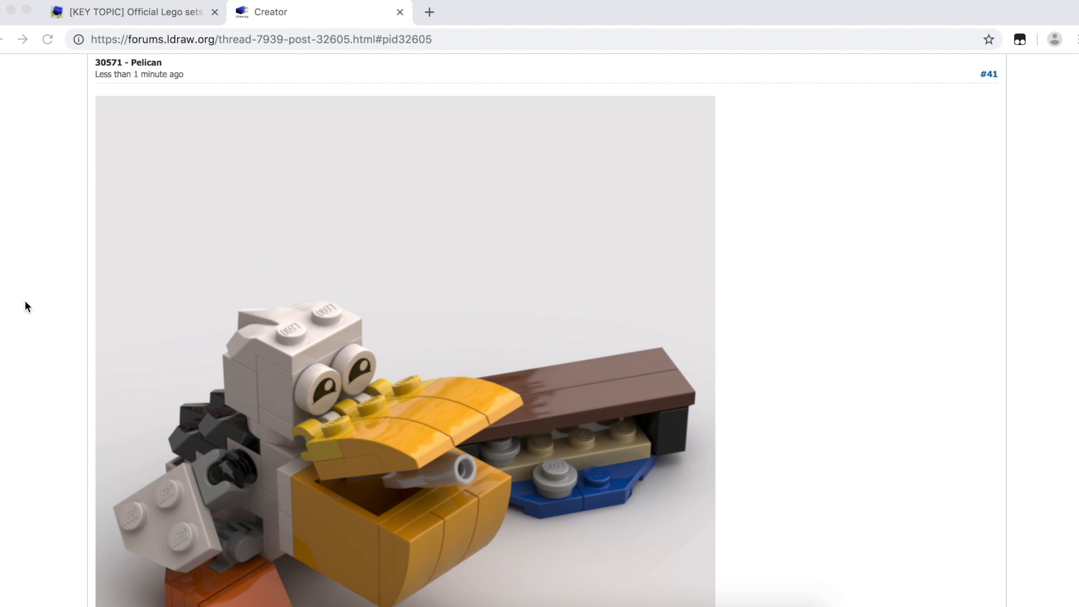
scroll(25, 304, "down", 5)
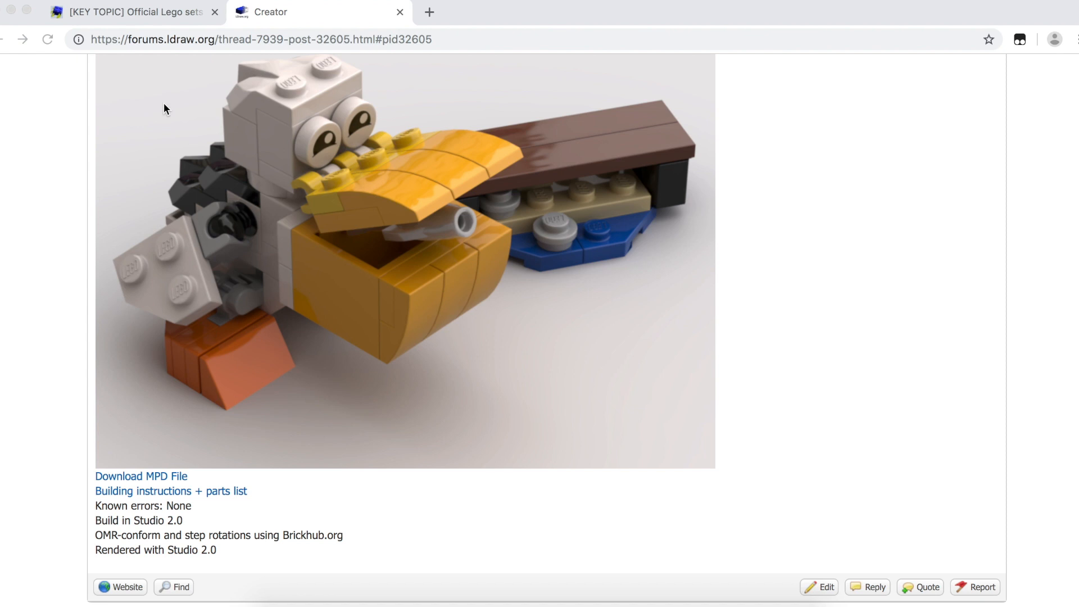
Step: Open the Pelican building instructions from the Eurobricks post's brickhub.org/i/447 link
left_click(129, 16)
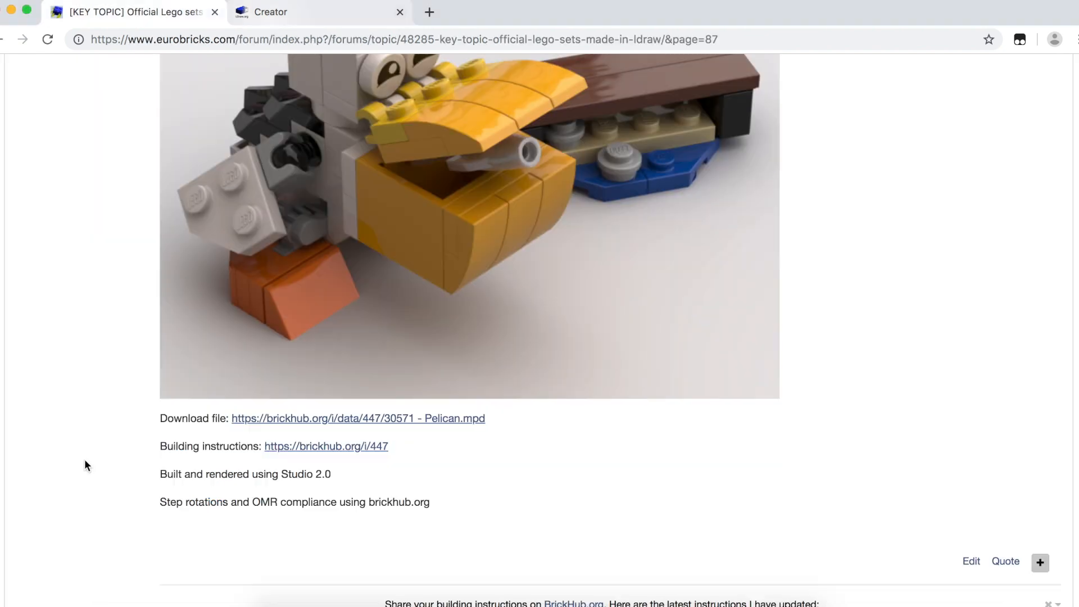
left_click(326, 447)
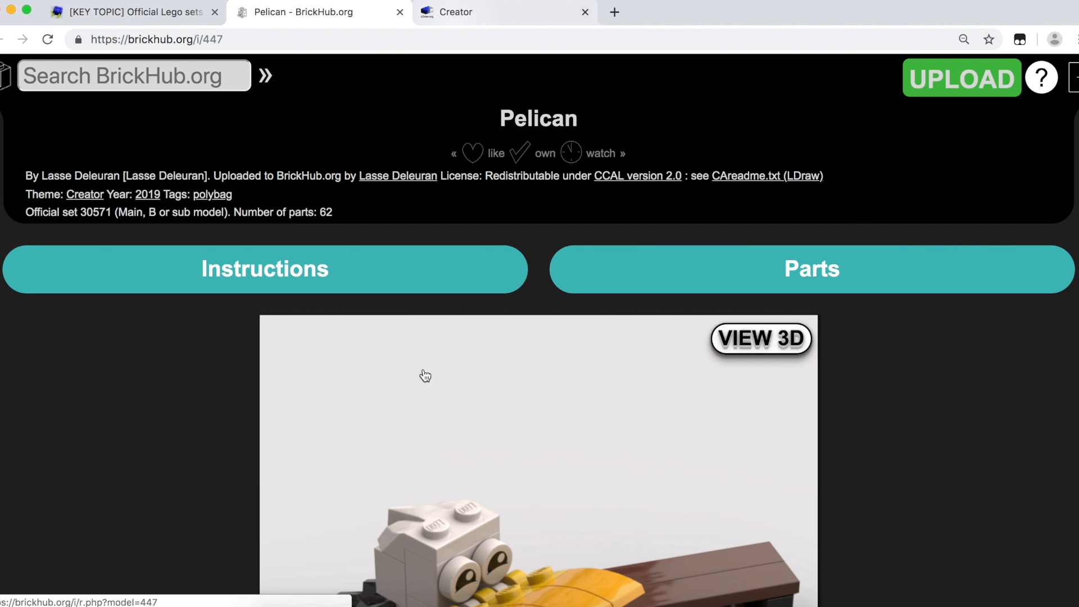
left_click(271, 287)
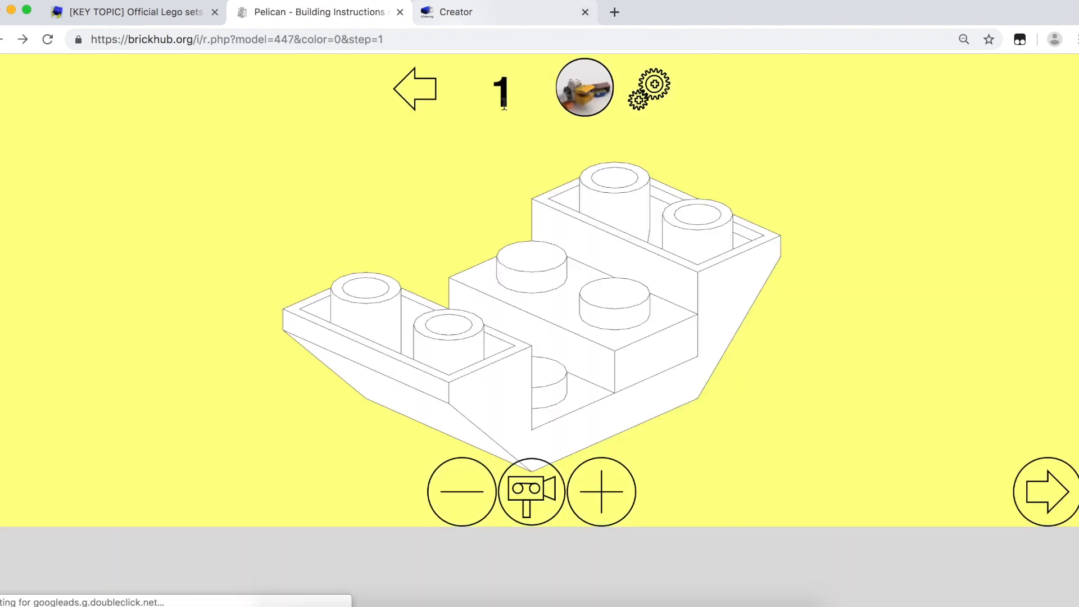
Step: Jump to instruction step 29 and advance through steps 30 to 33
double_click(505, 90)
type("29")
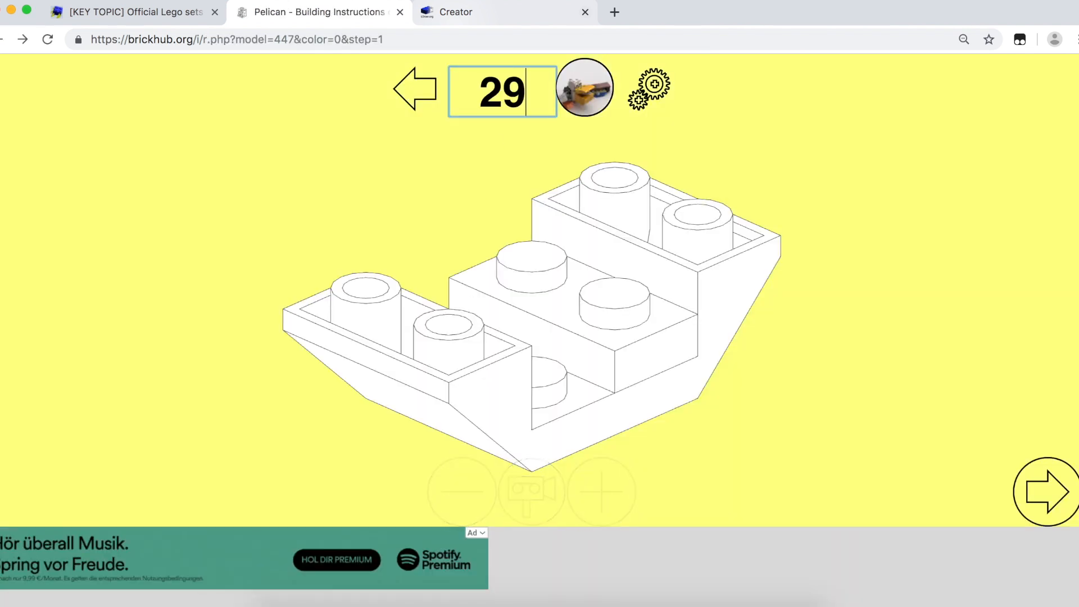
key("Return")
mouse_move(496, 254)
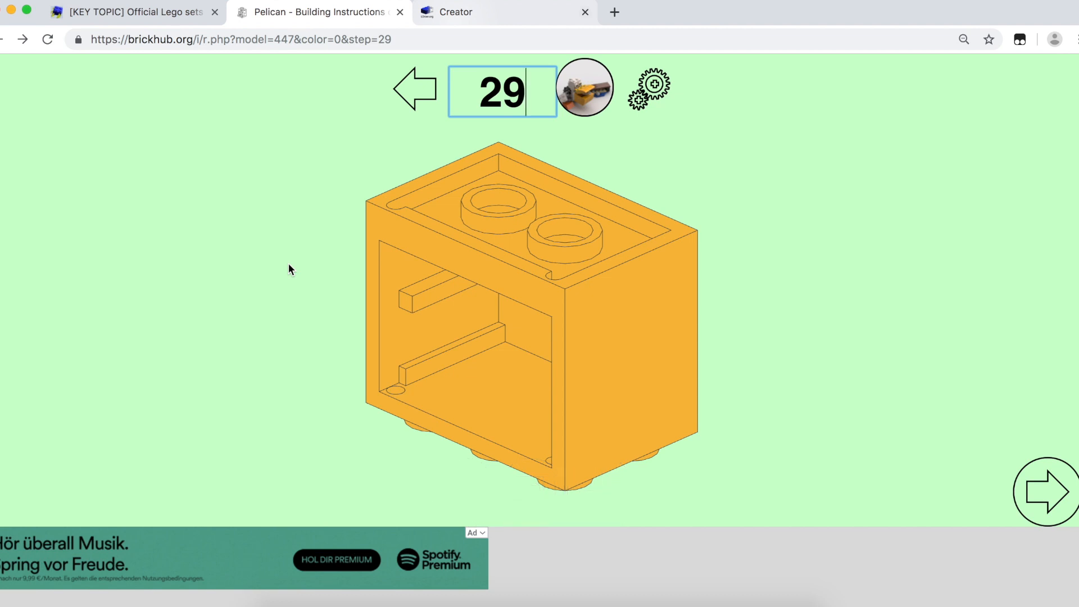
key("Right")
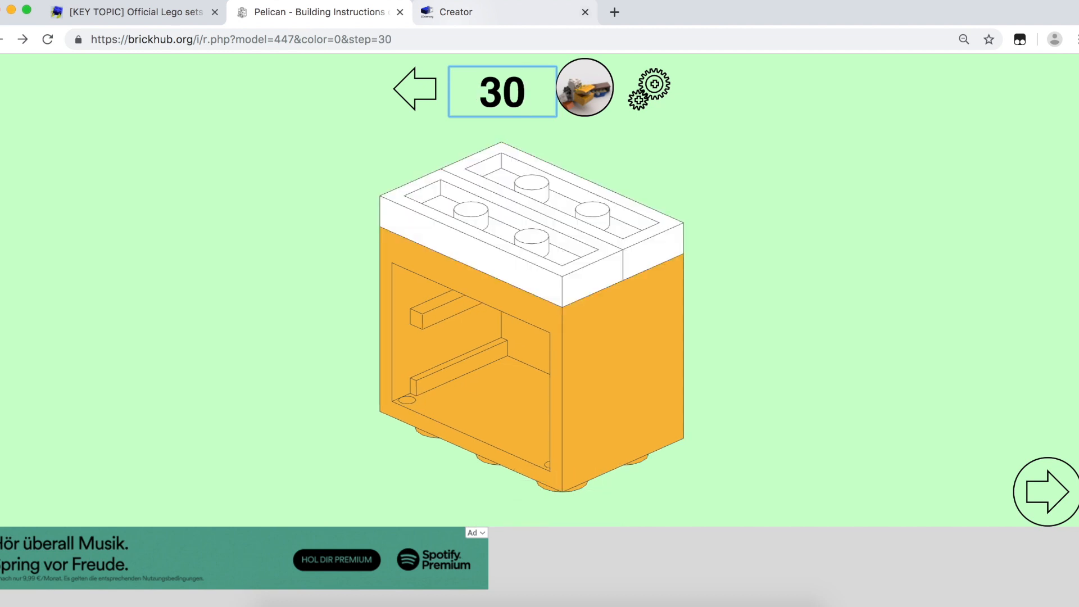
key("Right")
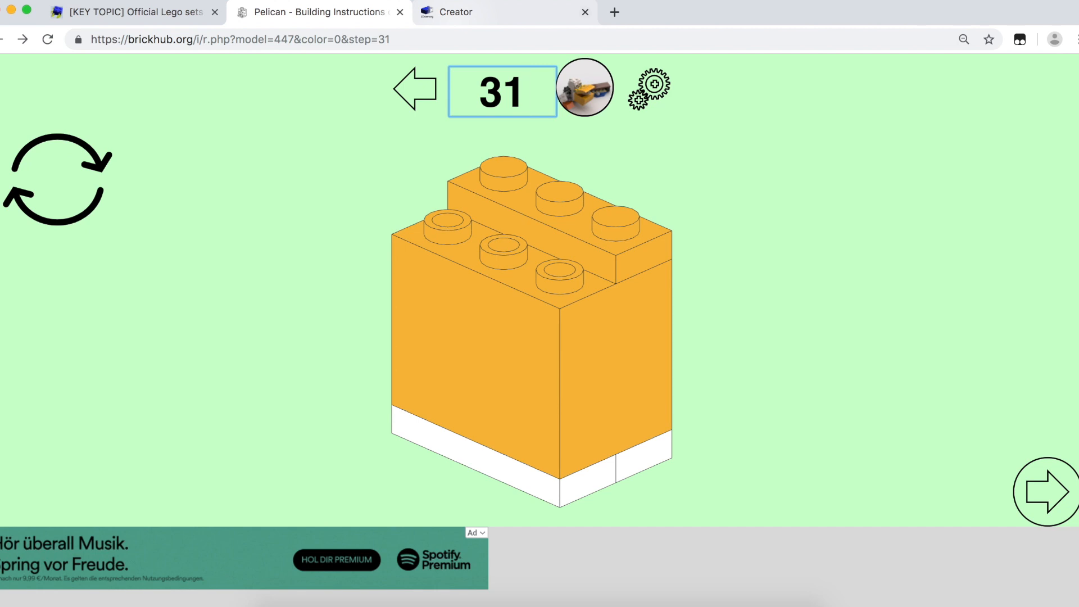
mouse_move(737, 286)
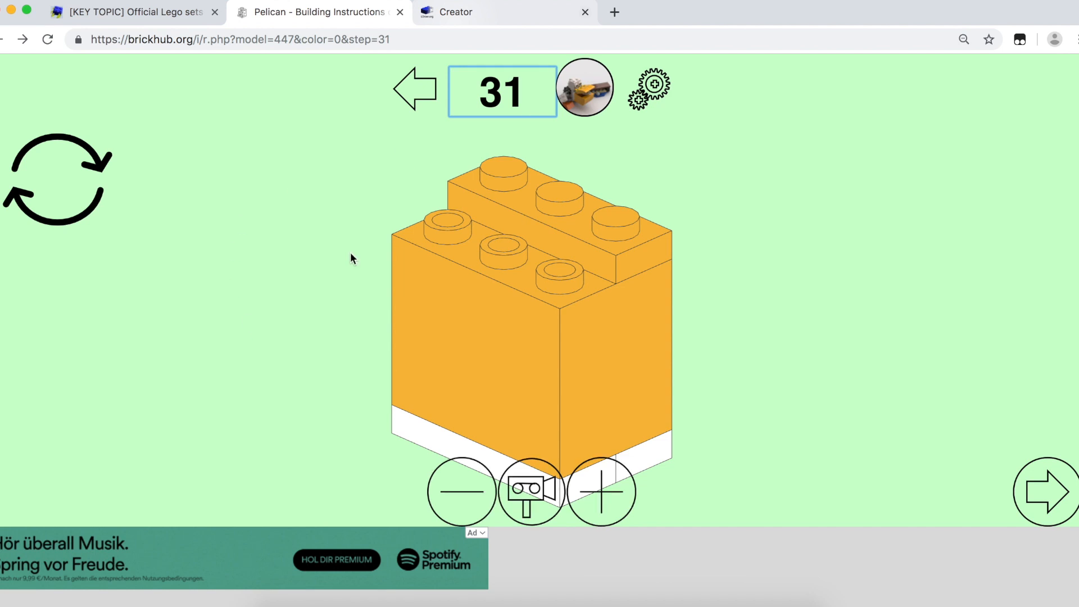
key("Right")
key("Right")
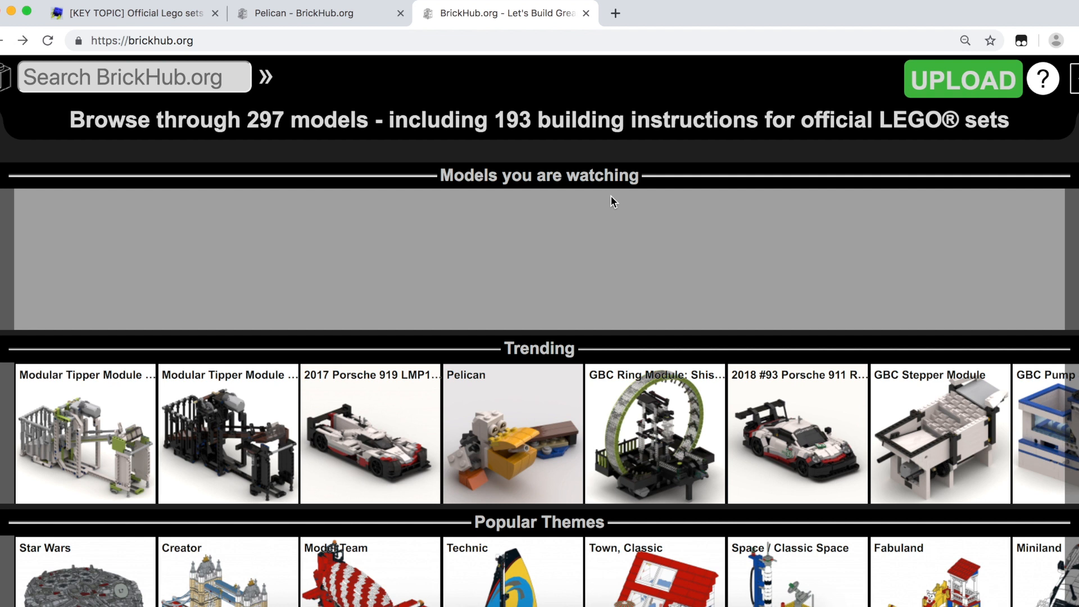
Step: Glance at the Studio Pelican model, then open BrickHub's Upload Building Instructions or Parts page
key("super+Tab")
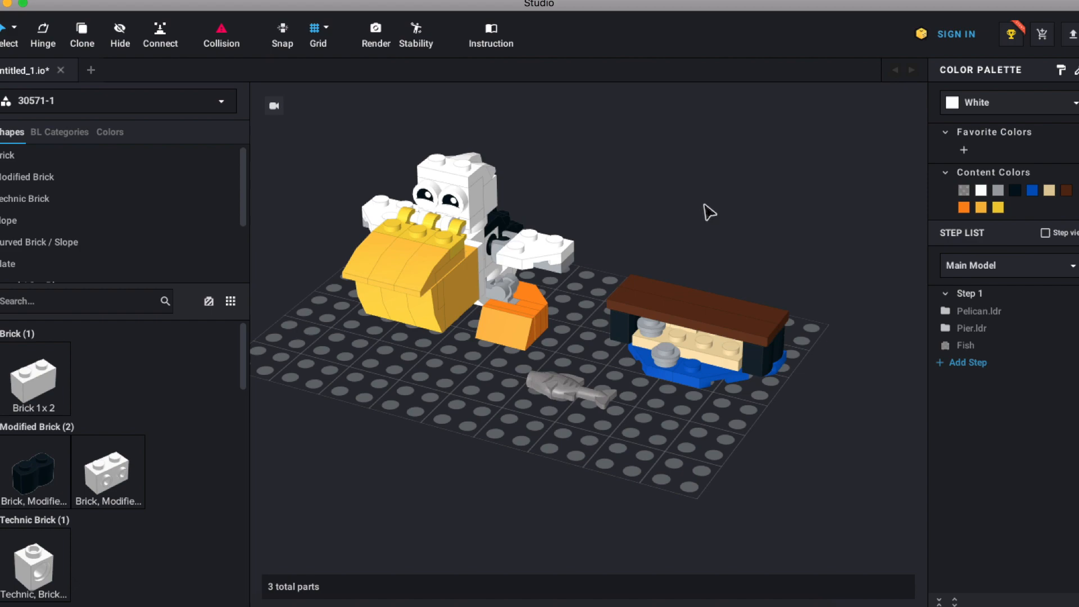
key("super+Tab")
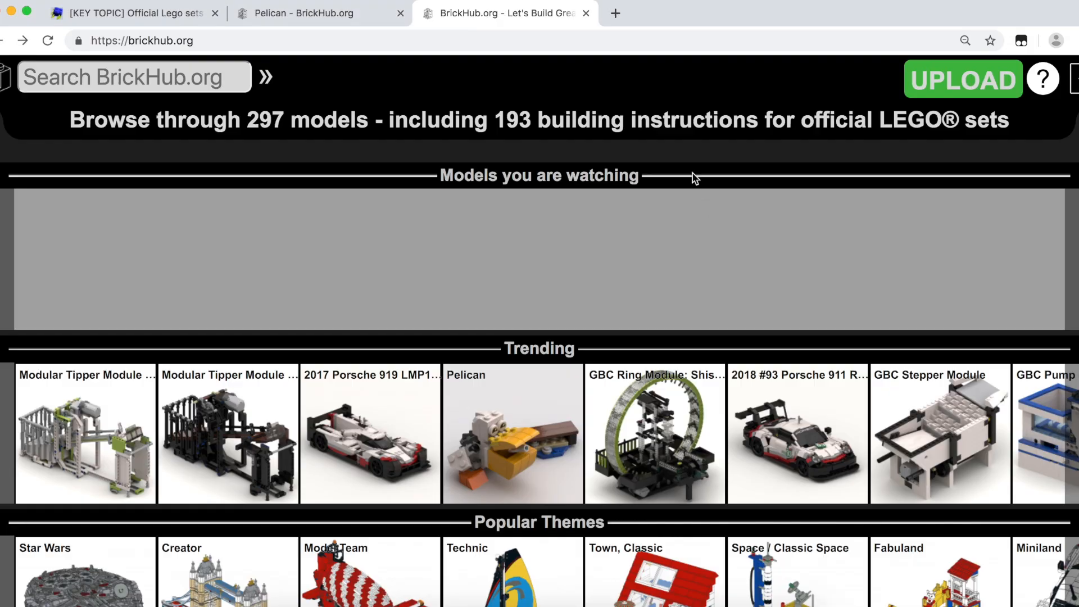
left_click(958, 83)
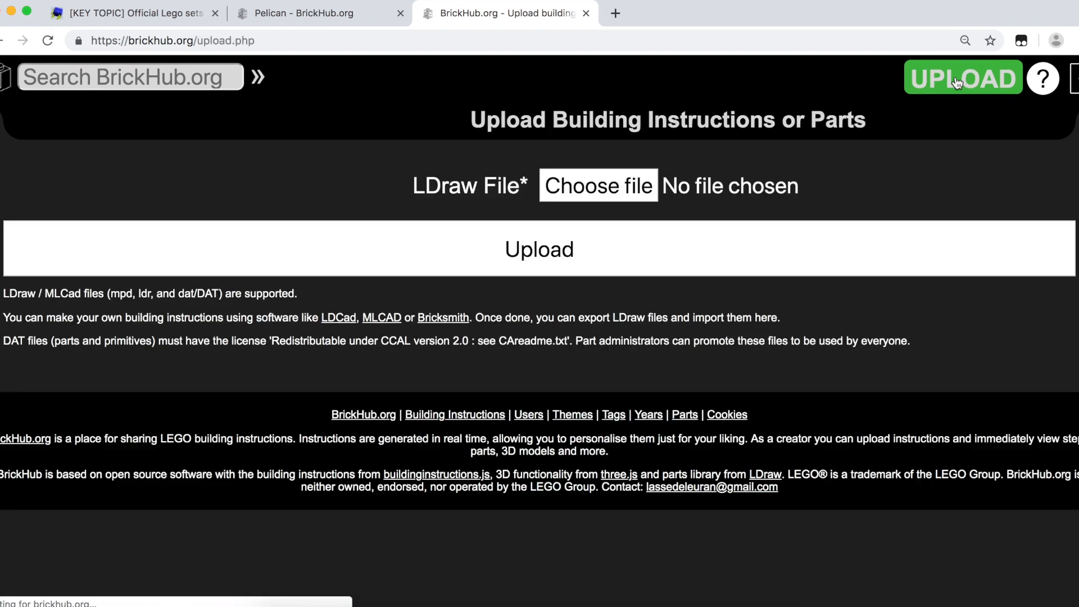
Step: Upload '30571 - Pelican (1).mpd' as a new model and load its VIEW 3D display
left_click(617, 186)
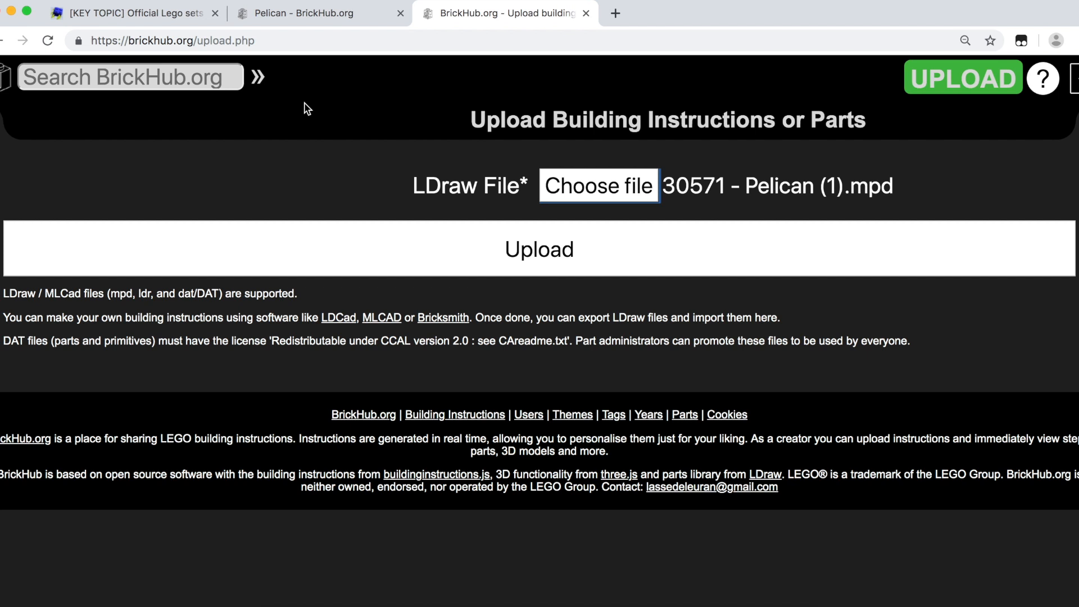
left_click(526, 251)
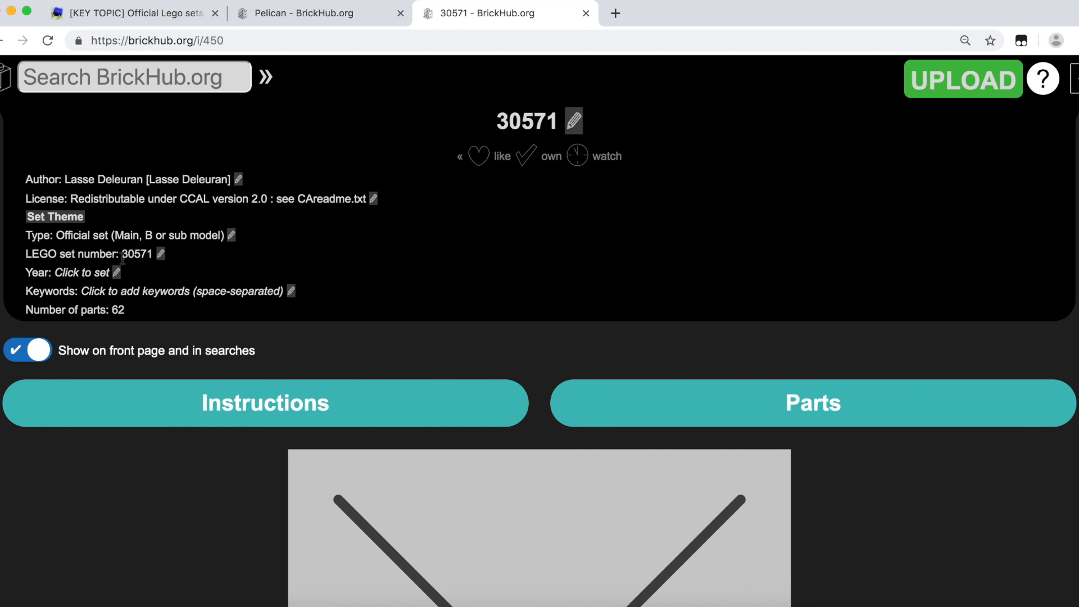
scroll(237, 258, "down", 10)
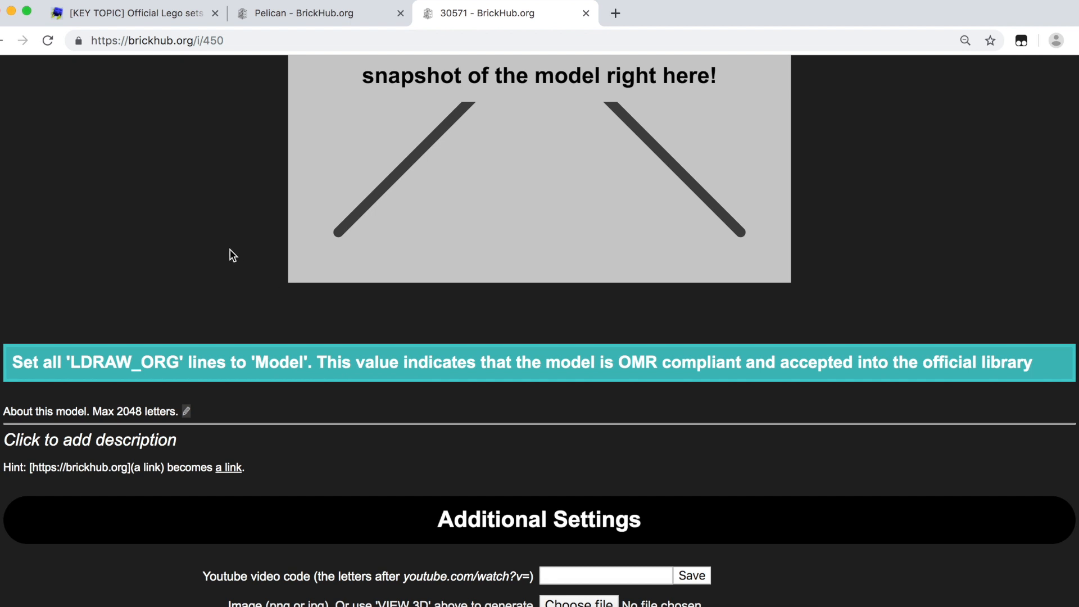
scroll(233, 256, "up", 5)
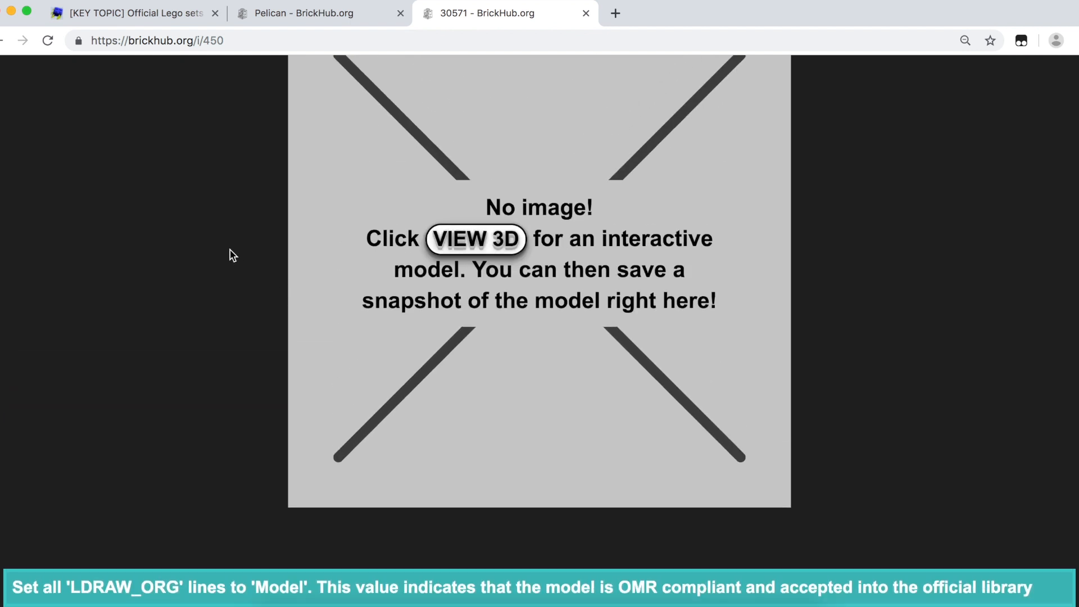
scroll(234, 256, "up", 5)
scroll(233, 256, "down", 3)
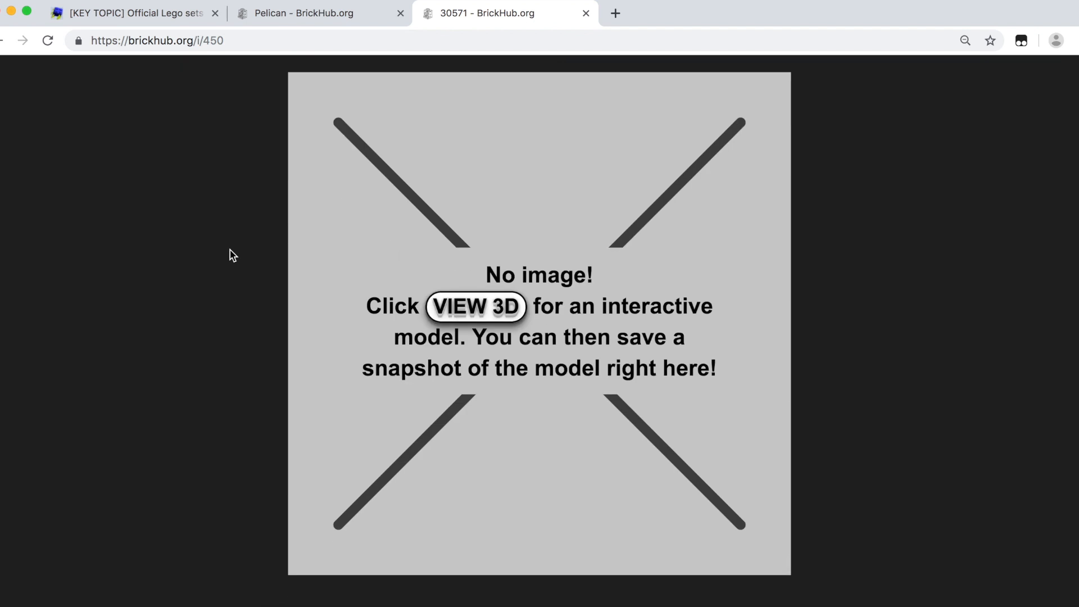
left_click(499, 315)
Step: Rotate the 3D pelican model and compare it with the pelican model in Studio
left_click_drag(489, 377, 459, 364)
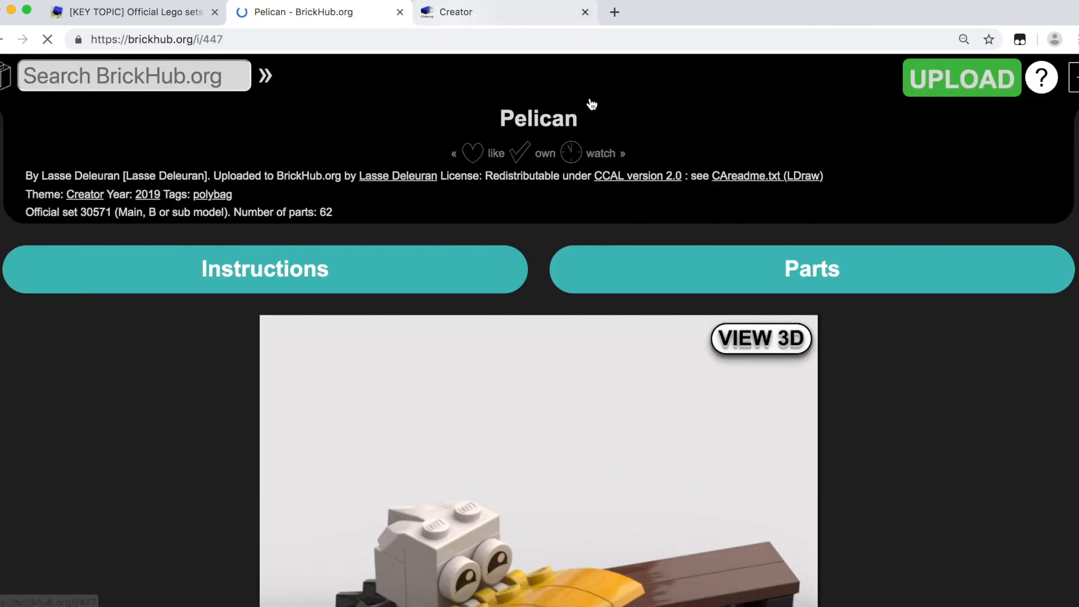
left_click(118, 17)
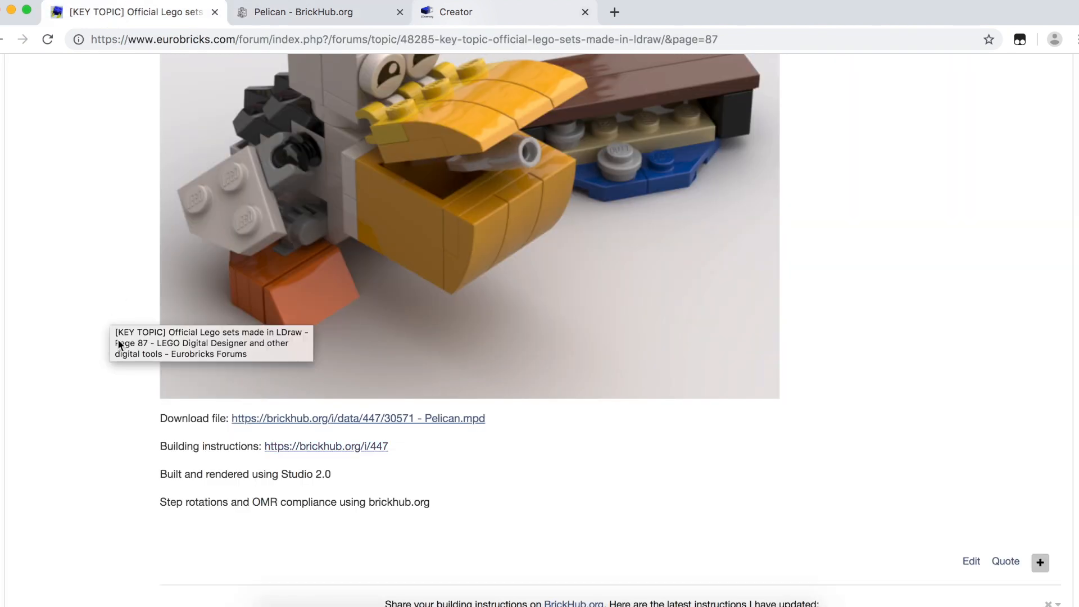
left_click(553, 606)
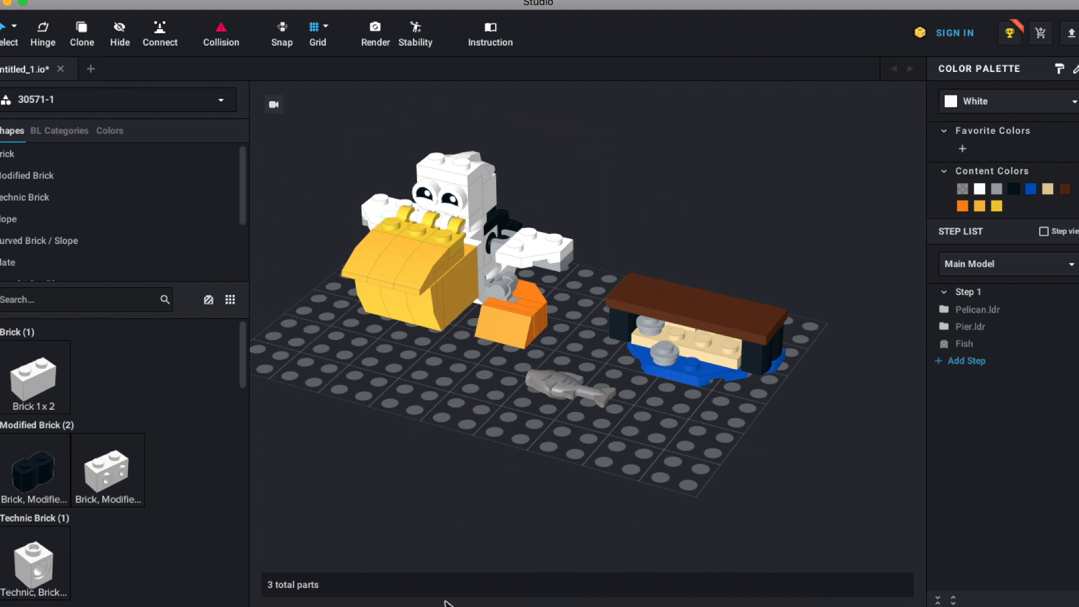
Step: Scroll the Eurobricks LDraw official-sets thread, page 87, up to the 'Creator | 30571 Pelican' heading
left_click(530, 605)
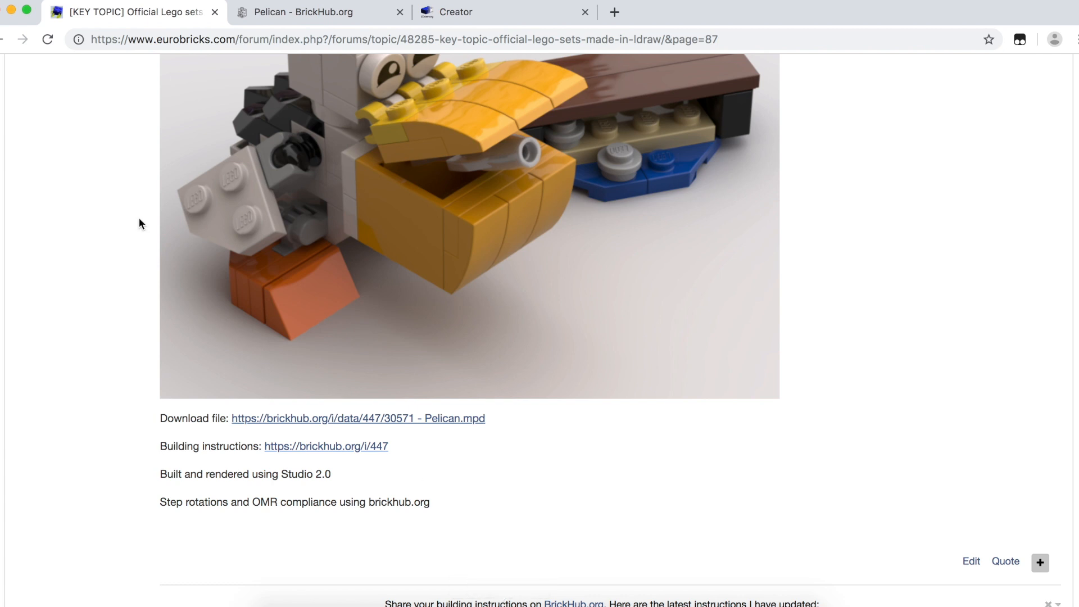
scroll(139, 220, "up", 5)
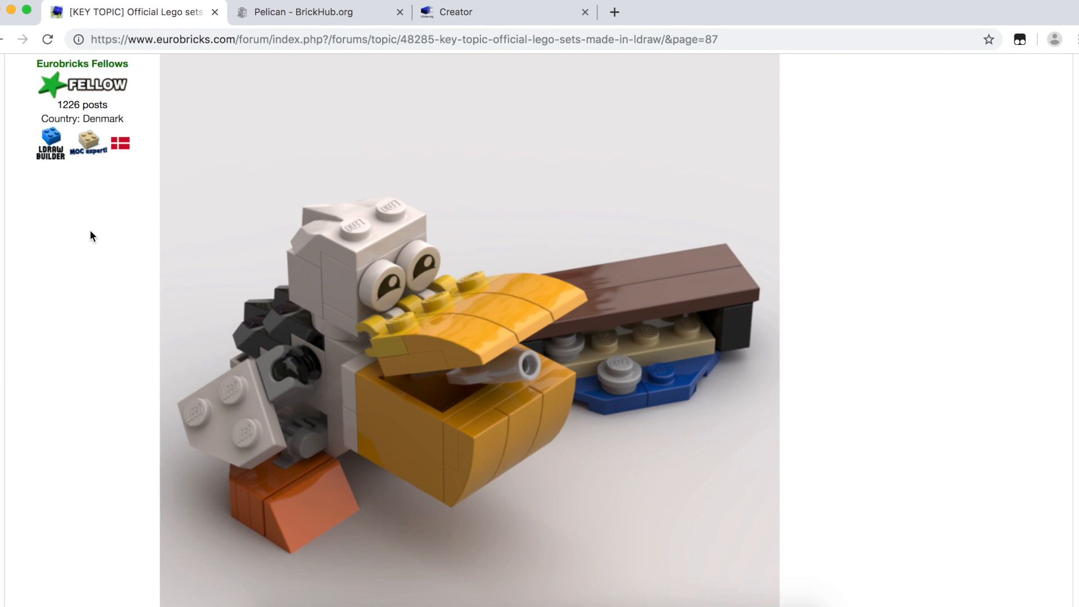
scroll(90, 232, "up", 3)
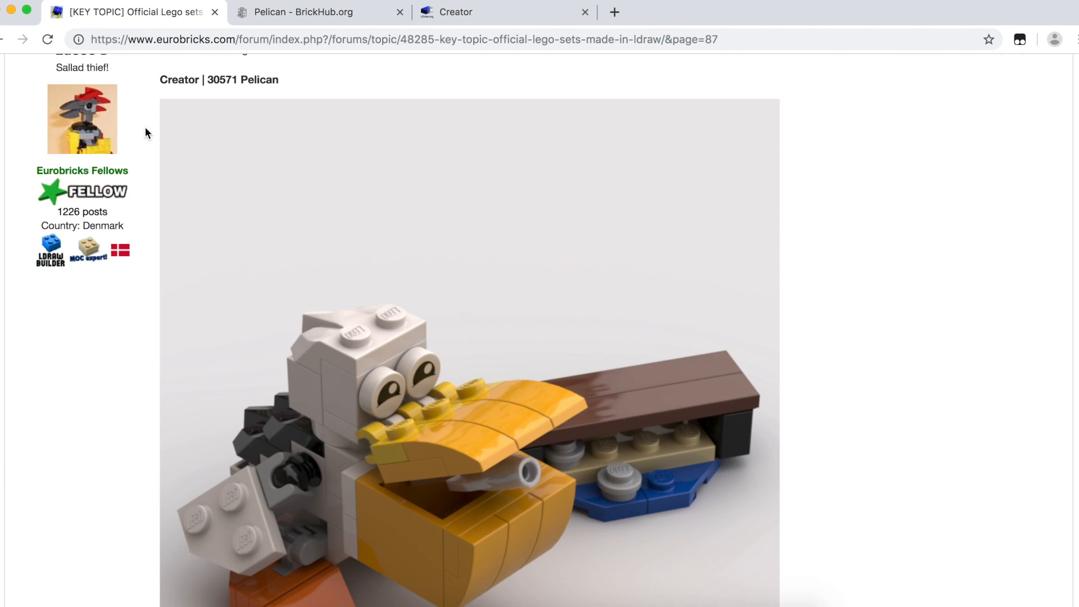
scroll(145, 133, "up", 1)
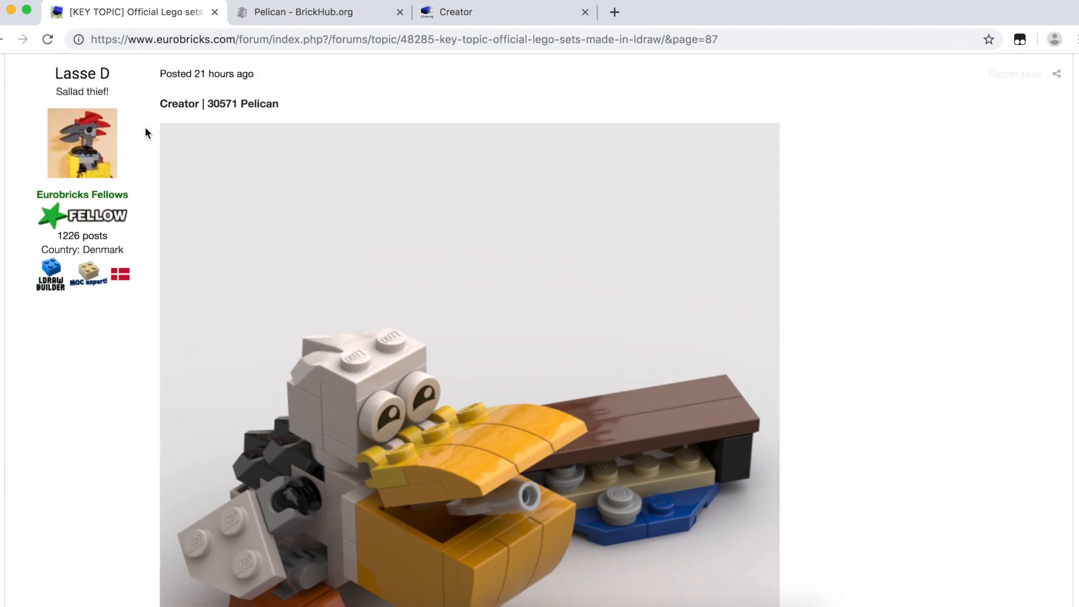